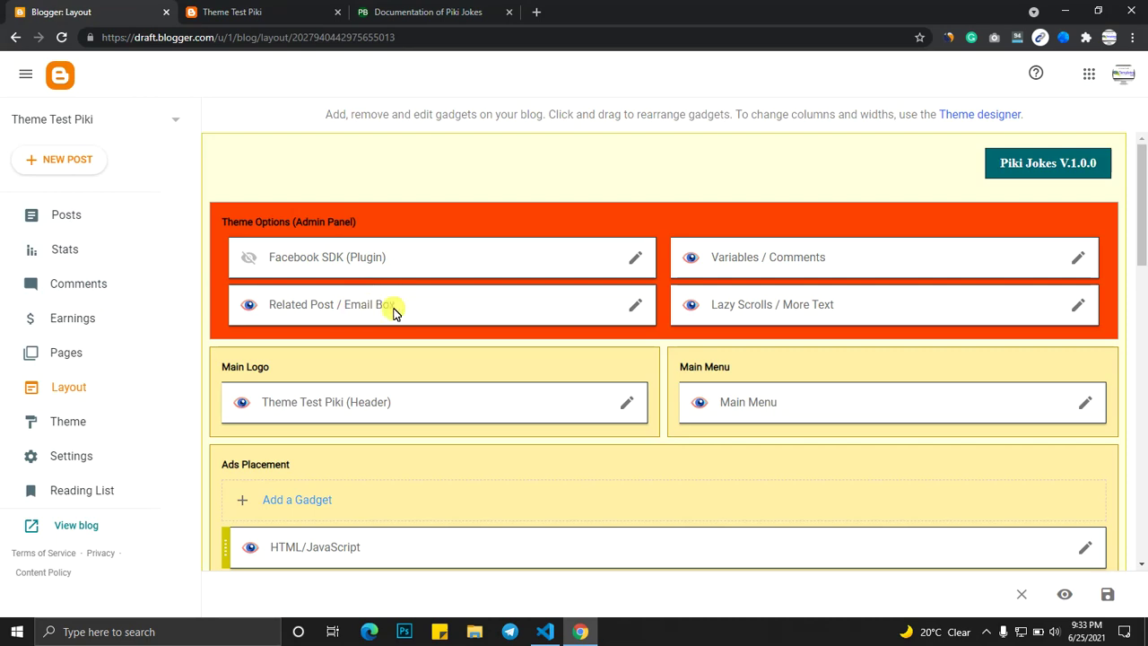
Check the logo on the live blog, then open the Main Logo header gadget and review its image settings
{"action": "scroll", "coordinate": [448, 278], "scroll_direction": "down", "scroll_amount": 2}
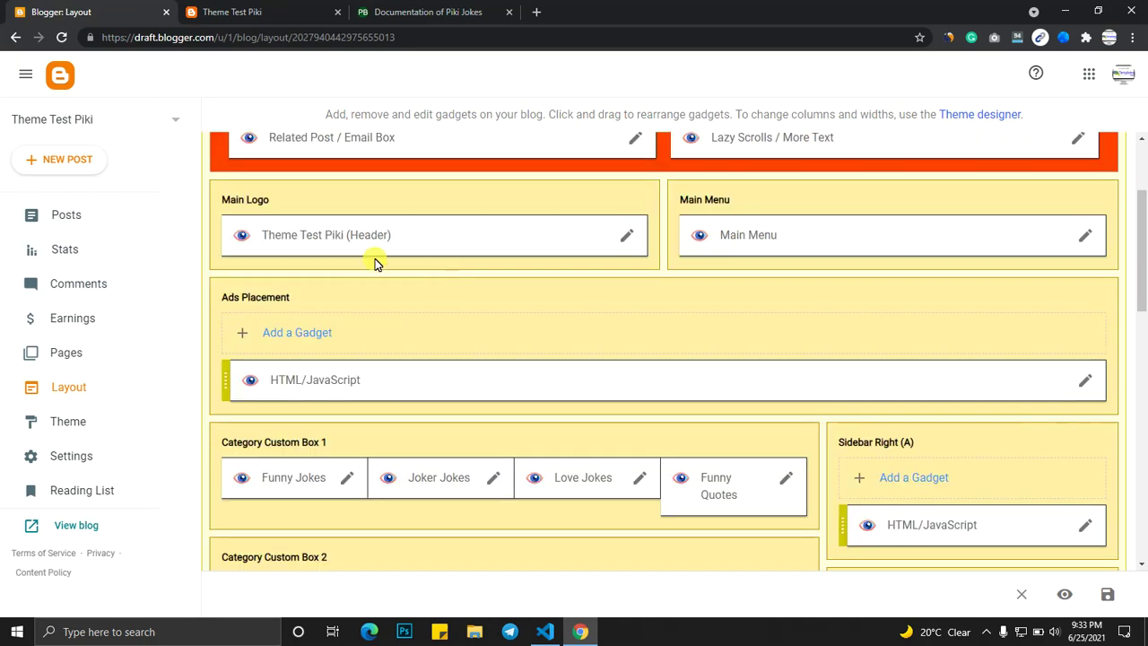
{"action": "left_click", "coordinate": [259, 10]}
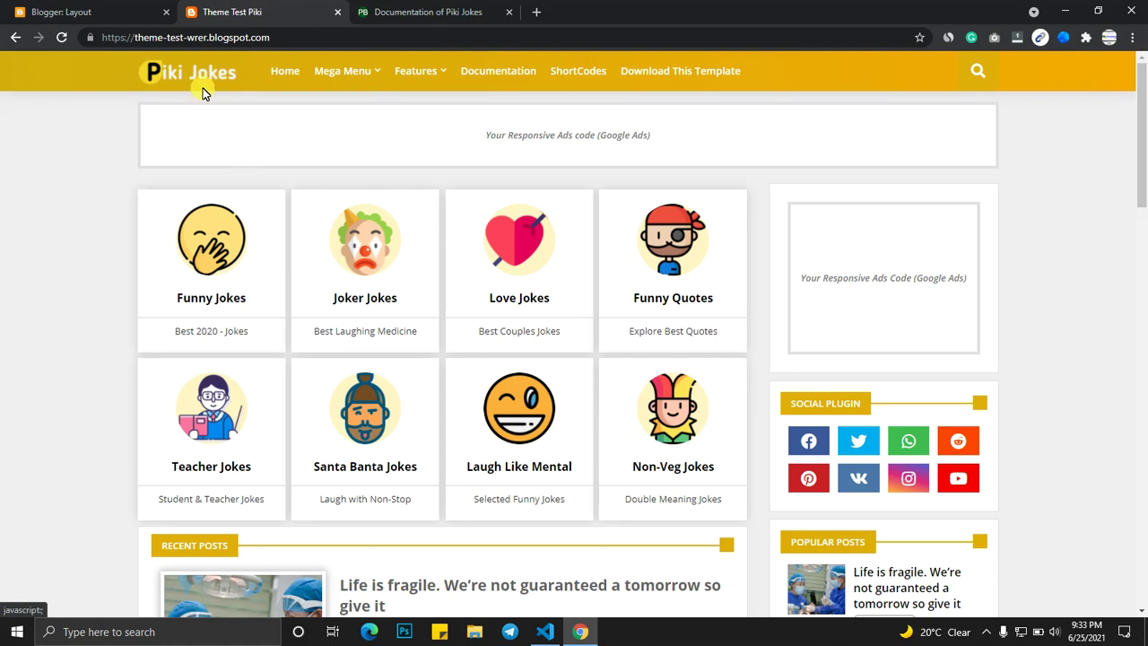
{"action": "left_click", "coordinate": [145, 14]}
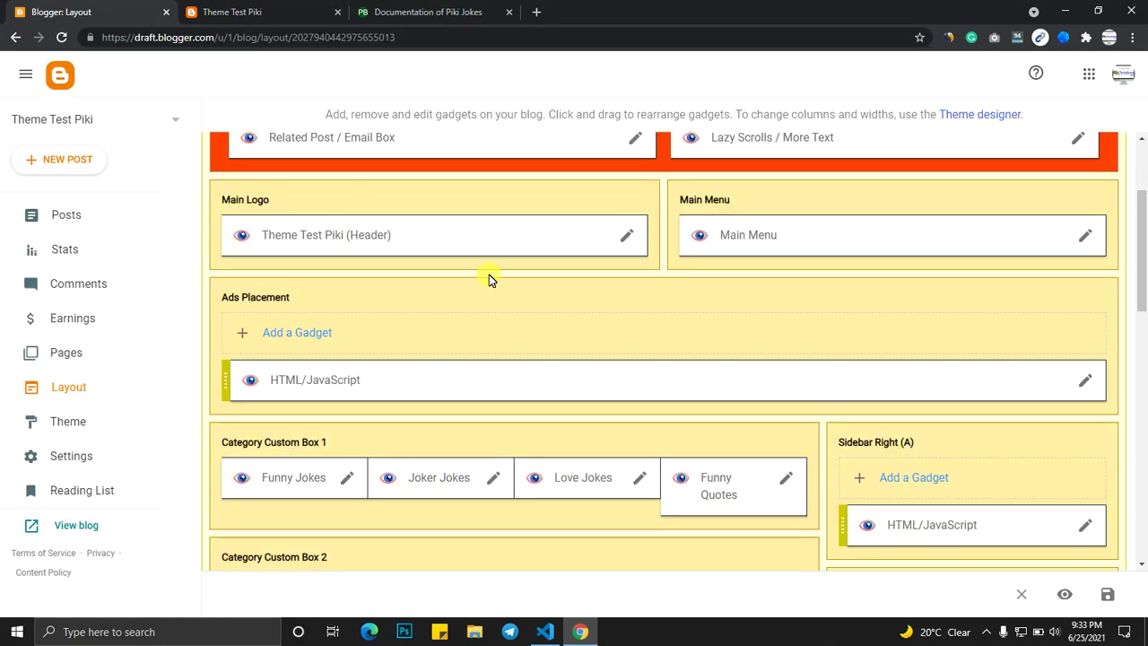
{"action": "left_click", "coordinate": [628, 236]}
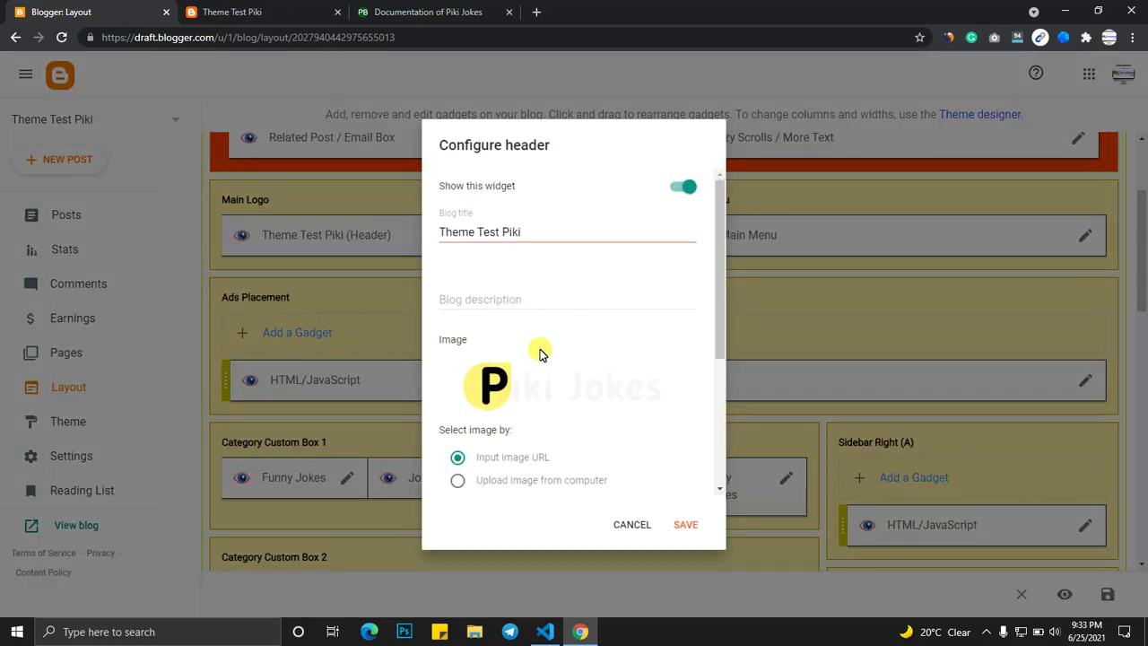
{"action": "scroll", "coordinate": [497, 285], "scroll_direction": "down", "scroll_amount": 3}
{"action": "scroll", "coordinate": [556, 278], "scroll_direction": "up", "scroll_amount": 2}
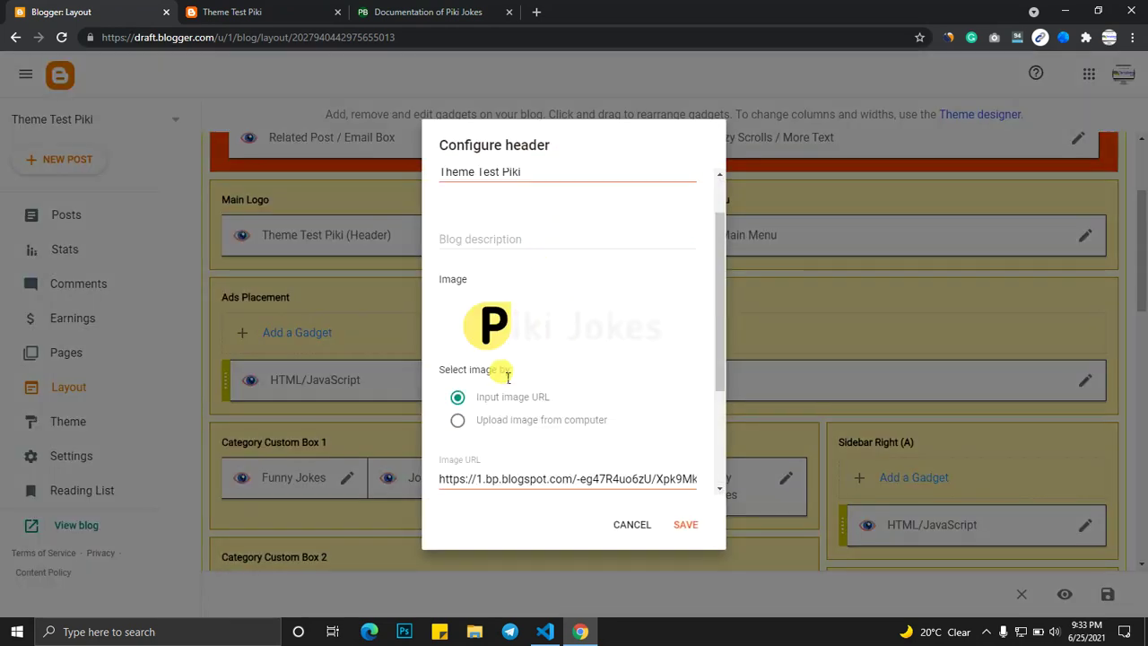
Switch the header image source to upload from computer, browse the Piki Templates Image folder, and cancel the file selection
{"action": "scroll", "coordinate": [485, 314], "scroll_direction": "down", "scroll_amount": 2}
{"action": "left_click", "coordinate": [456, 251]}
{"action": "left_click", "coordinate": [481, 341]}
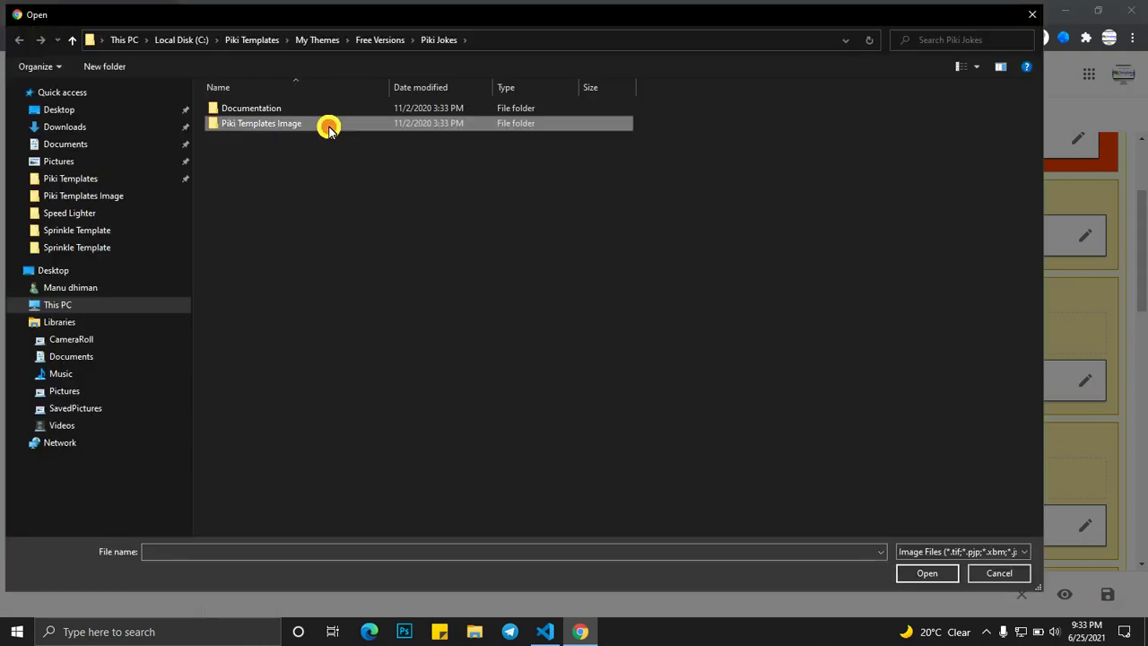
{"action": "double_click", "coordinate": [328, 123]}
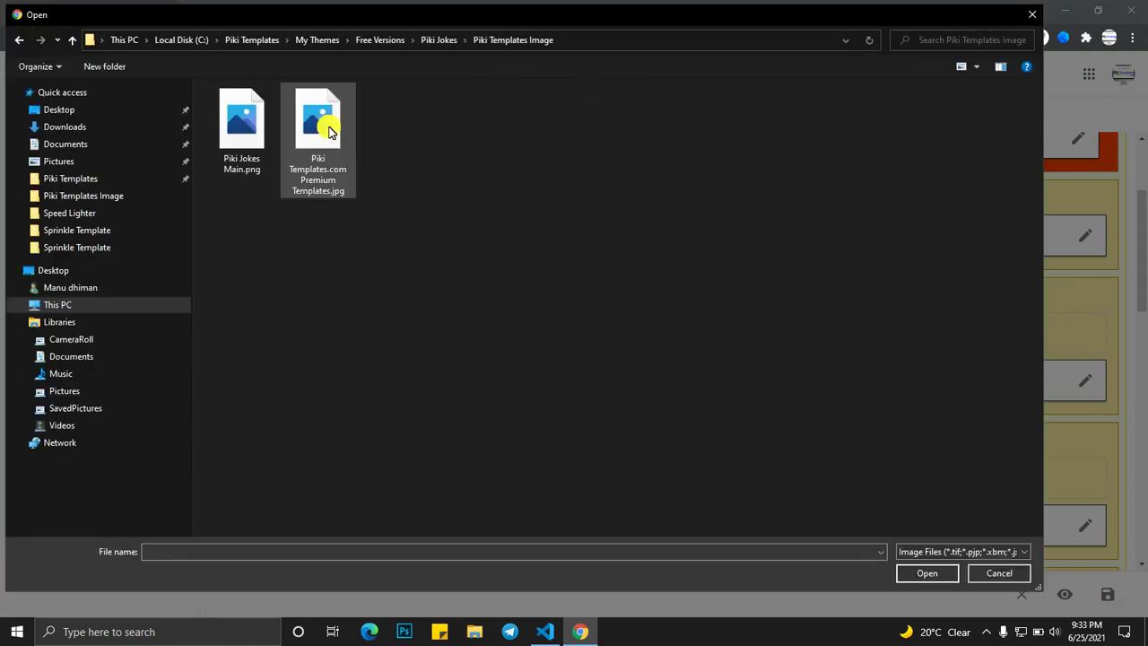
{"action": "left_click", "coordinate": [995, 573]}
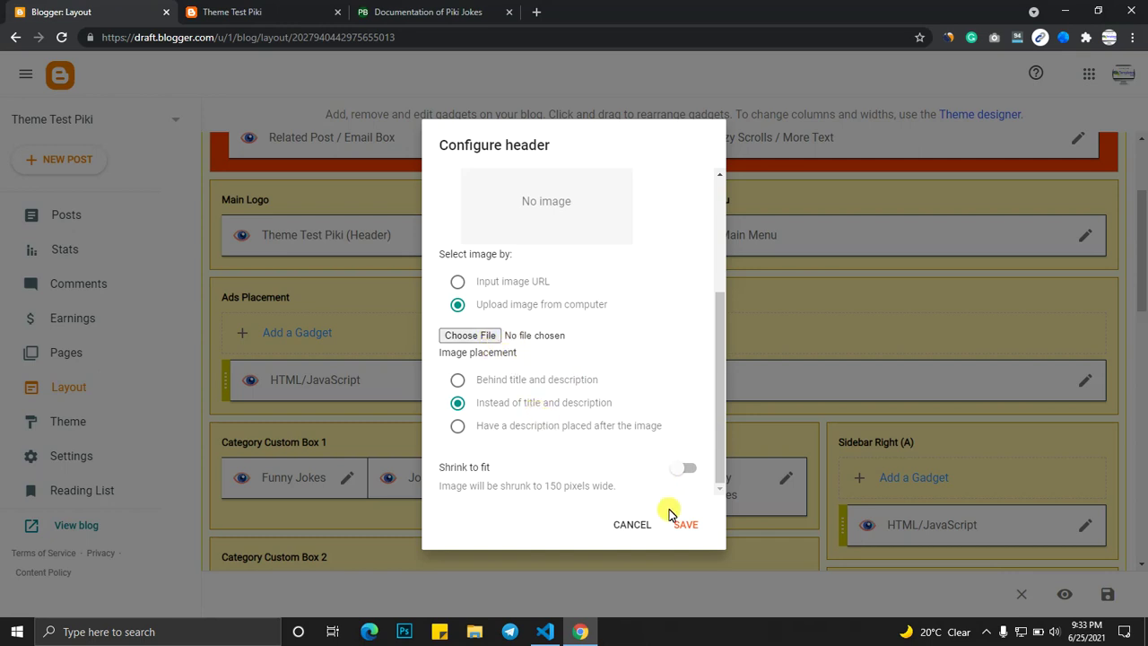
Read the Main Logo instructions in the Piki Jokes documentation and return to the layout to dismiss the header settings
{"action": "left_click", "coordinate": [233, 12]}
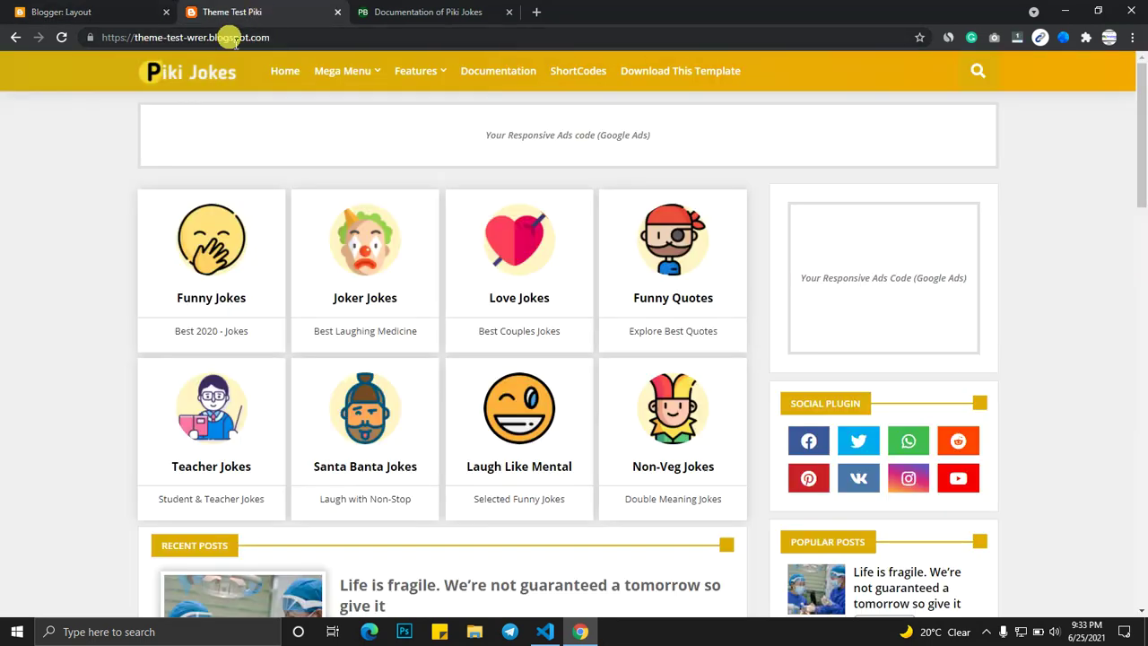
{"action": "left_click", "coordinate": [355, 11]}
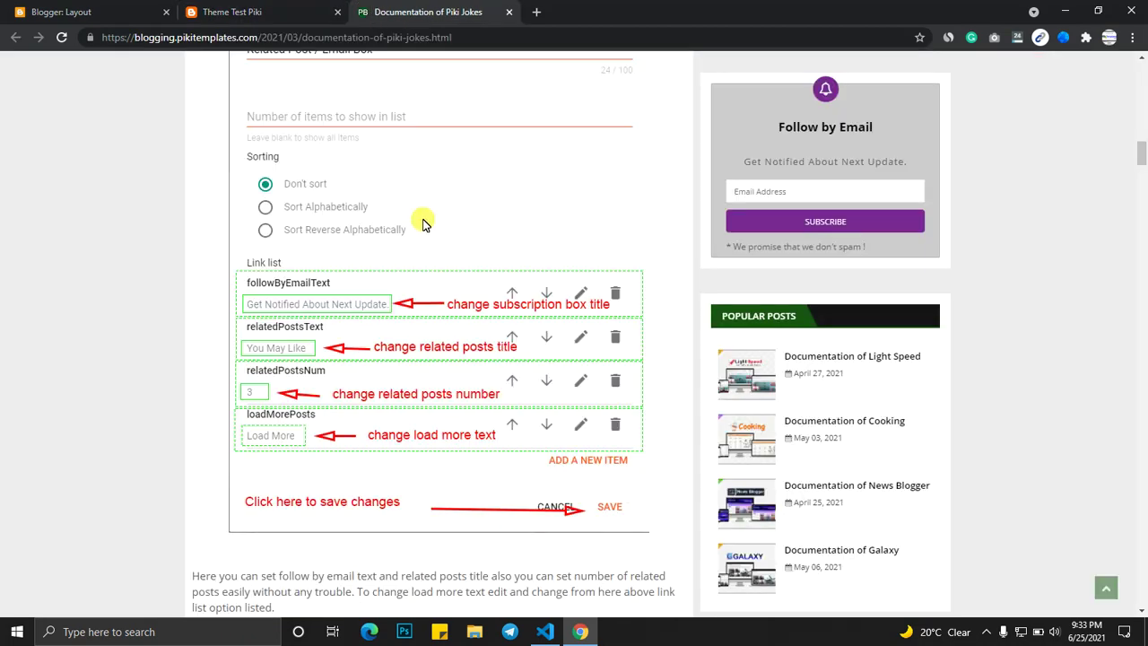
{"action": "scroll", "coordinate": [422, 278], "scroll_direction": "down", "scroll_amount": 20}
{"action": "scroll", "coordinate": [415, 279], "scroll_direction": "up", "scroll_amount": 2}
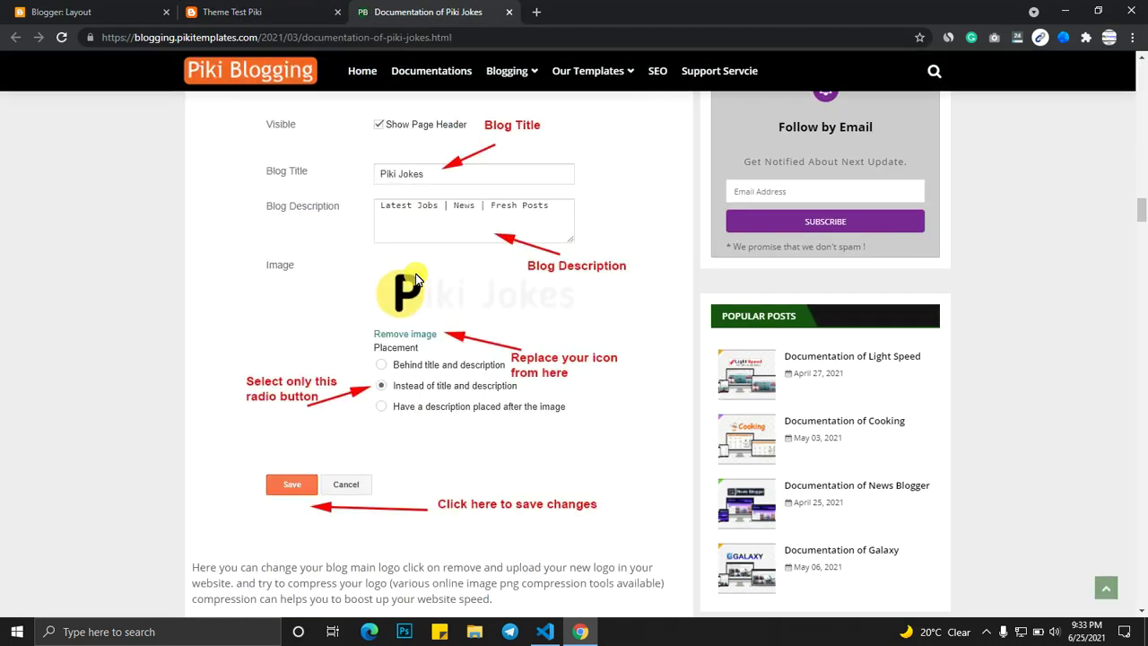
{"action": "scroll", "coordinate": [423, 354], "scroll_direction": "down", "scroll_amount": 2}
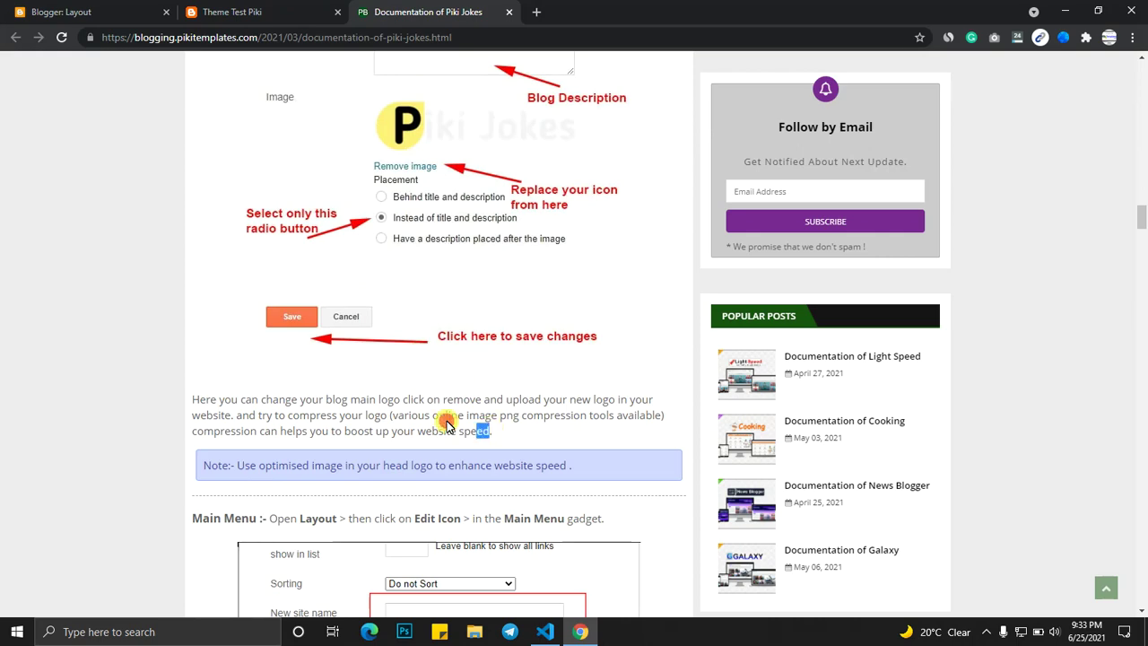
{"action": "left_click_drag", "start_coordinate": [446, 423], "coordinate": [240, 400]}
{"action": "scroll", "coordinate": [359, 335], "scroll_direction": "up", "scroll_amount": 4}
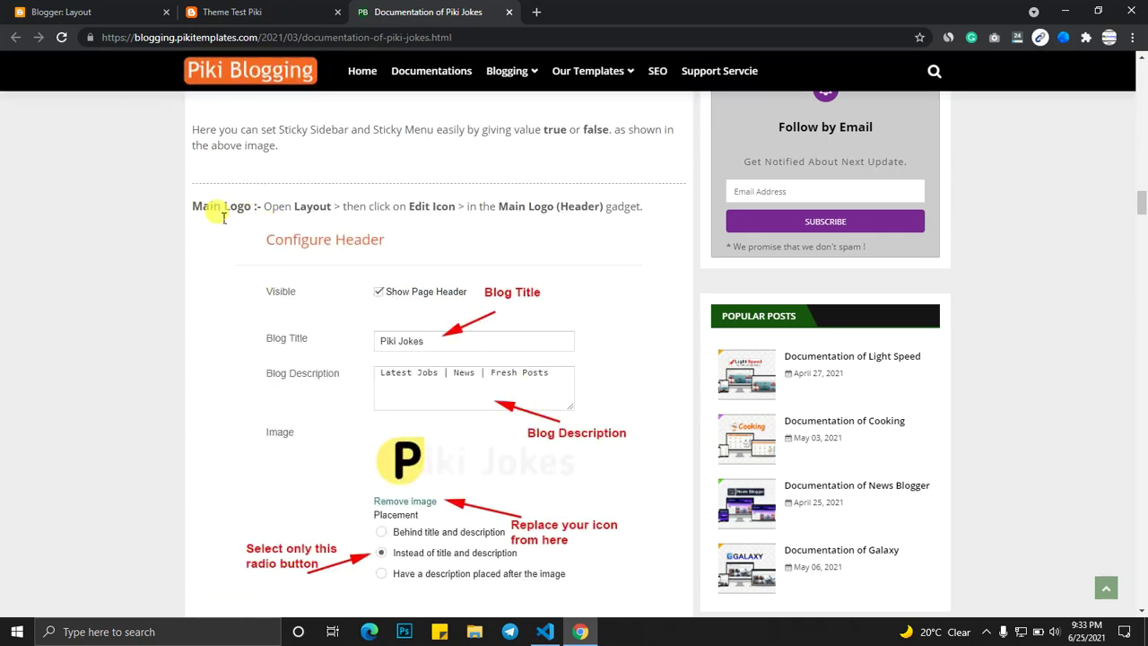
{"action": "left_click_drag", "start_coordinate": [214, 208], "coordinate": [487, 215]}
{"action": "left_click", "coordinate": [202, 11]}
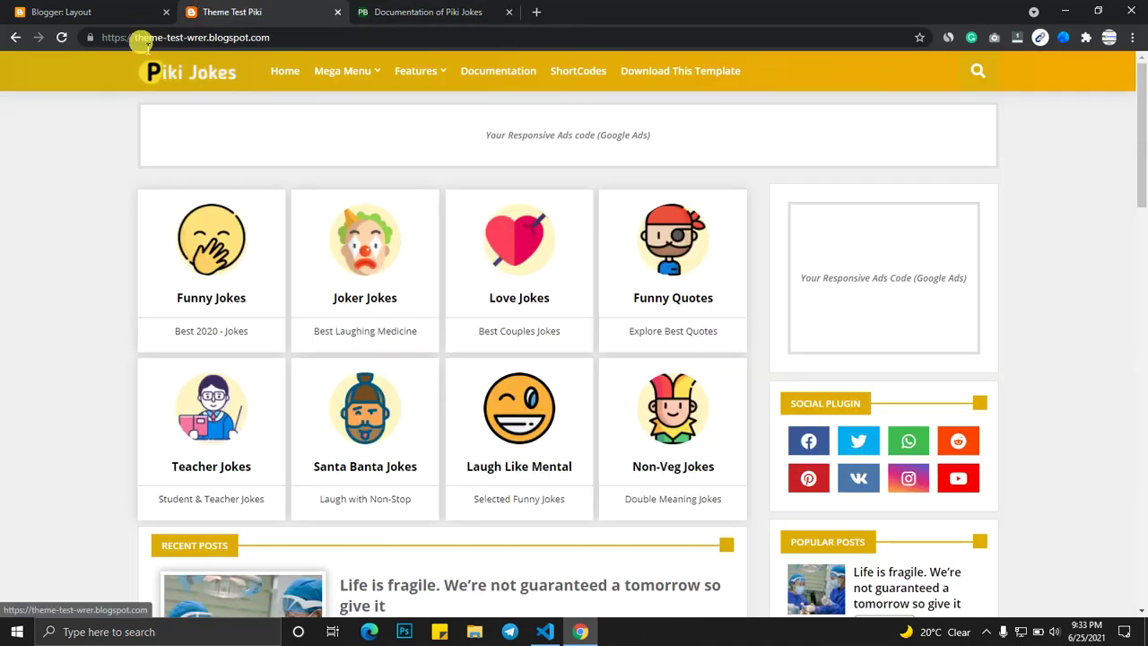
{"action": "left_click", "coordinate": [135, 12]}
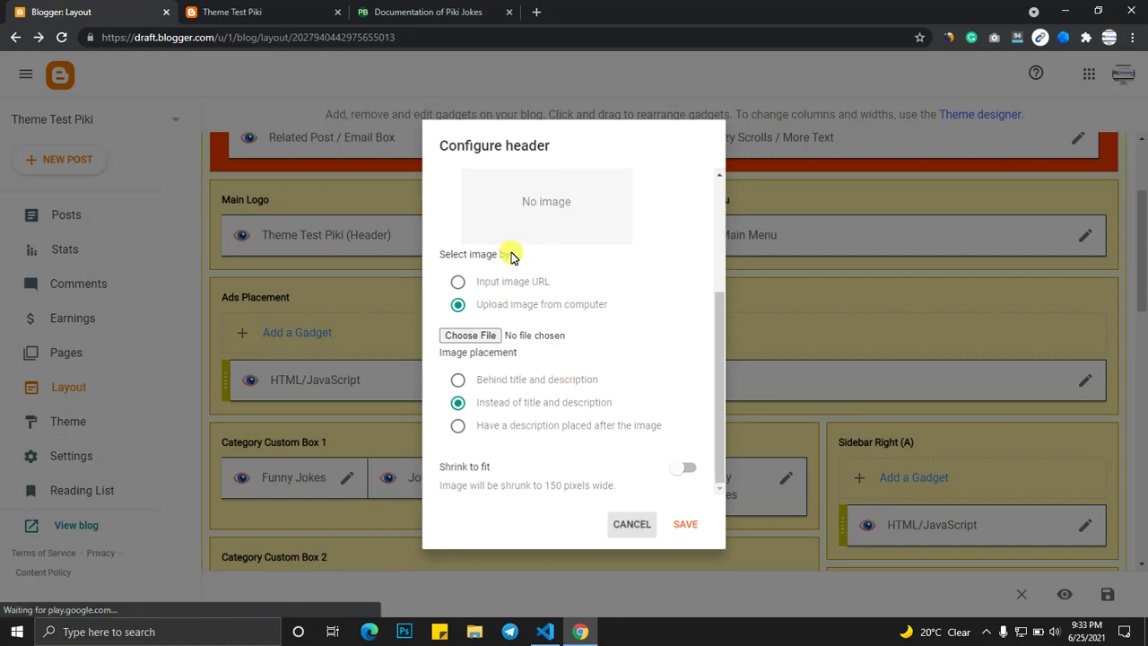
Examine the Main Menu section of the Piki Jokes documentation and compare it with the live blog's menu
{"action": "left_click", "coordinate": [421, 12]}
{"action": "scroll", "coordinate": [474, 380], "scroll_direction": "down", "scroll_amount": 6}
{"action": "scroll", "coordinate": [473, 380], "scroll_direction": "down", "scroll_amount": 2}
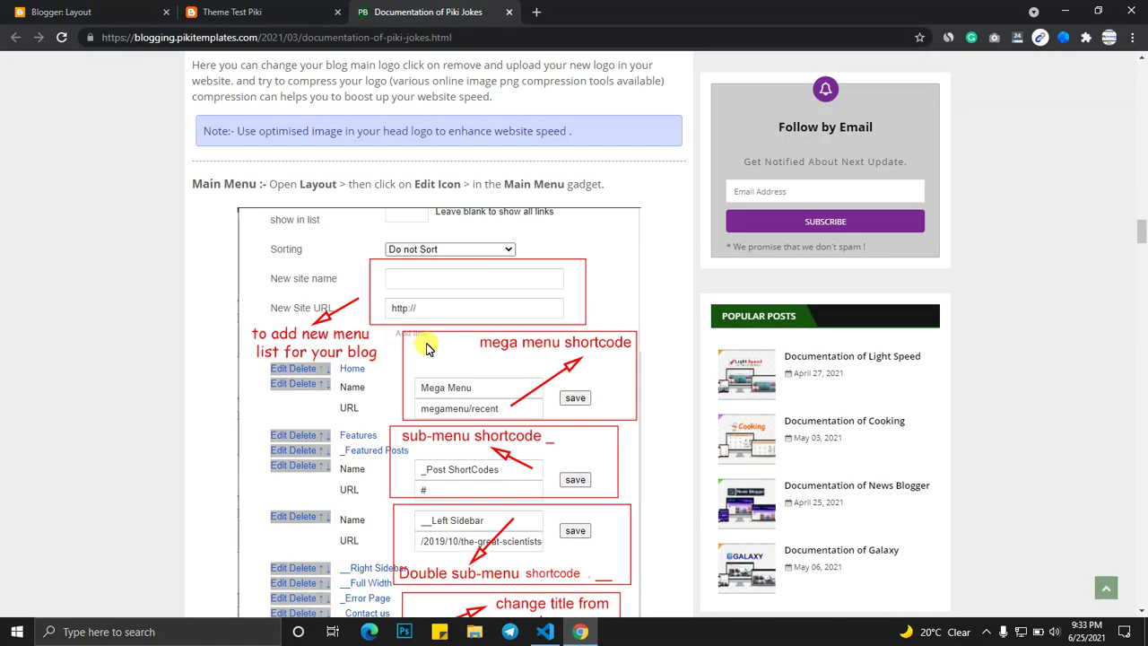
{"action": "left_click_drag", "start_coordinate": [232, 195], "coordinate": [584, 182]}
{"action": "left_click", "coordinate": [258, 12]}
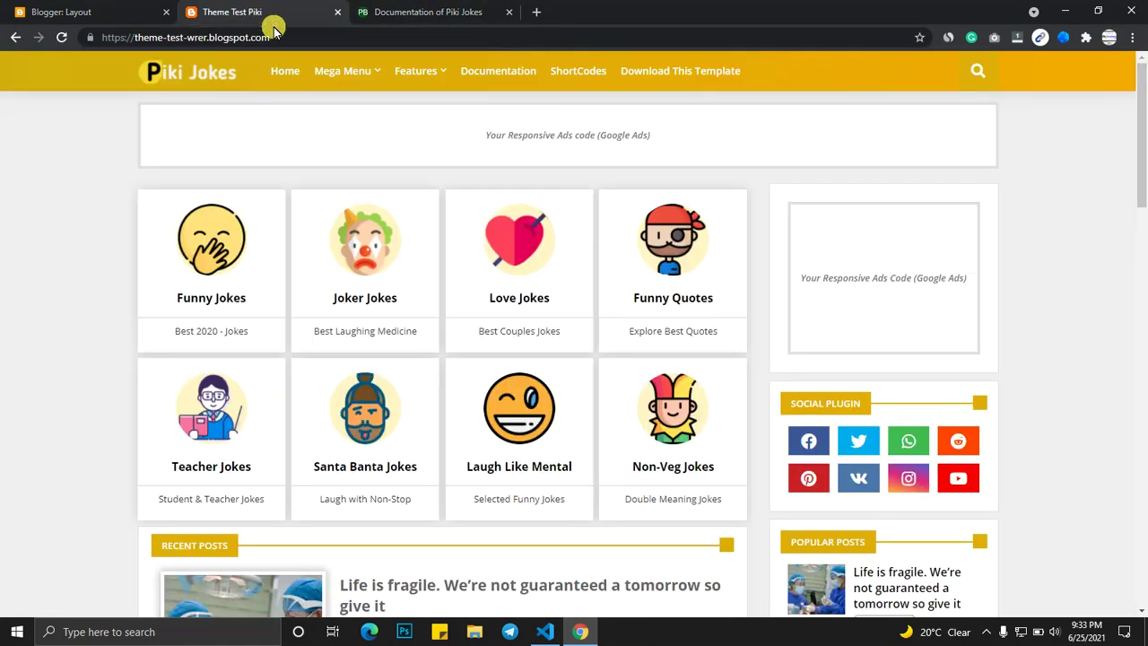
{"action": "left_click", "coordinate": [385, 12]}
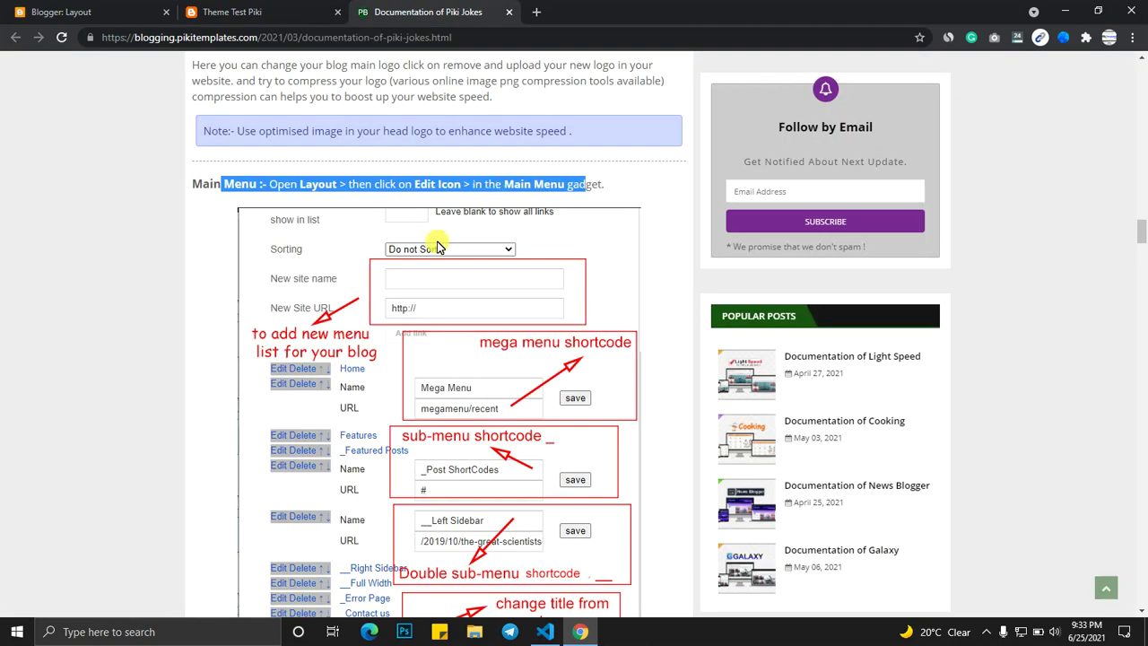
Open the Main Menu gadget in the layout, review its Home link against the live blog, and save that link entry
{"action": "left_click", "coordinate": [97, 7]}
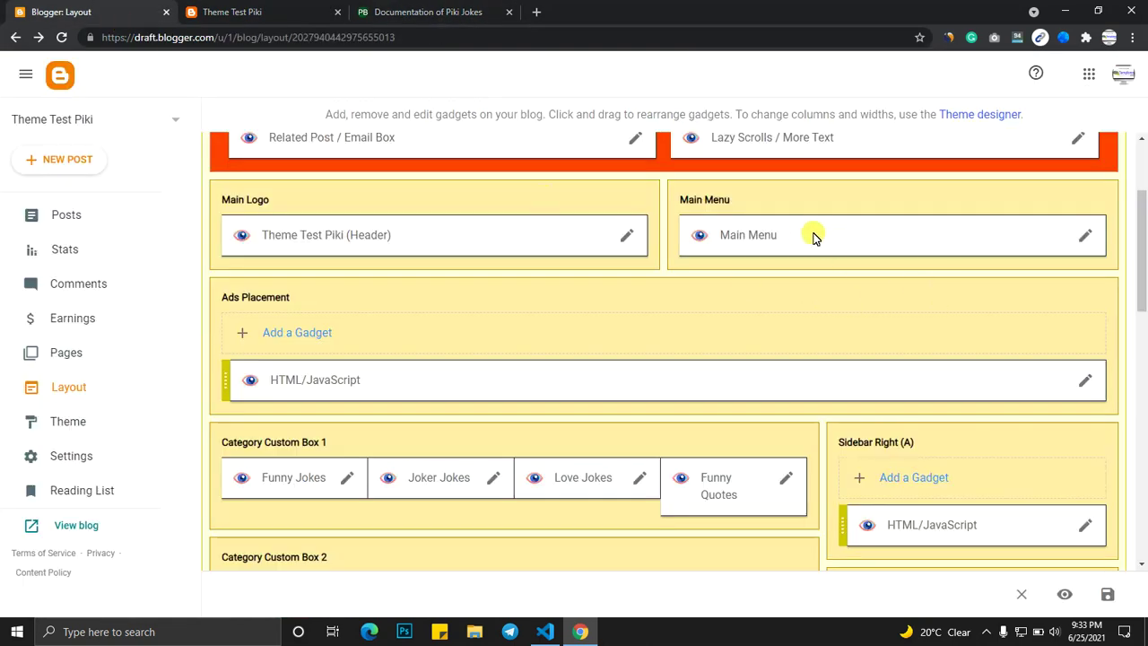
{"action": "left_click", "coordinate": [1086, 237]}
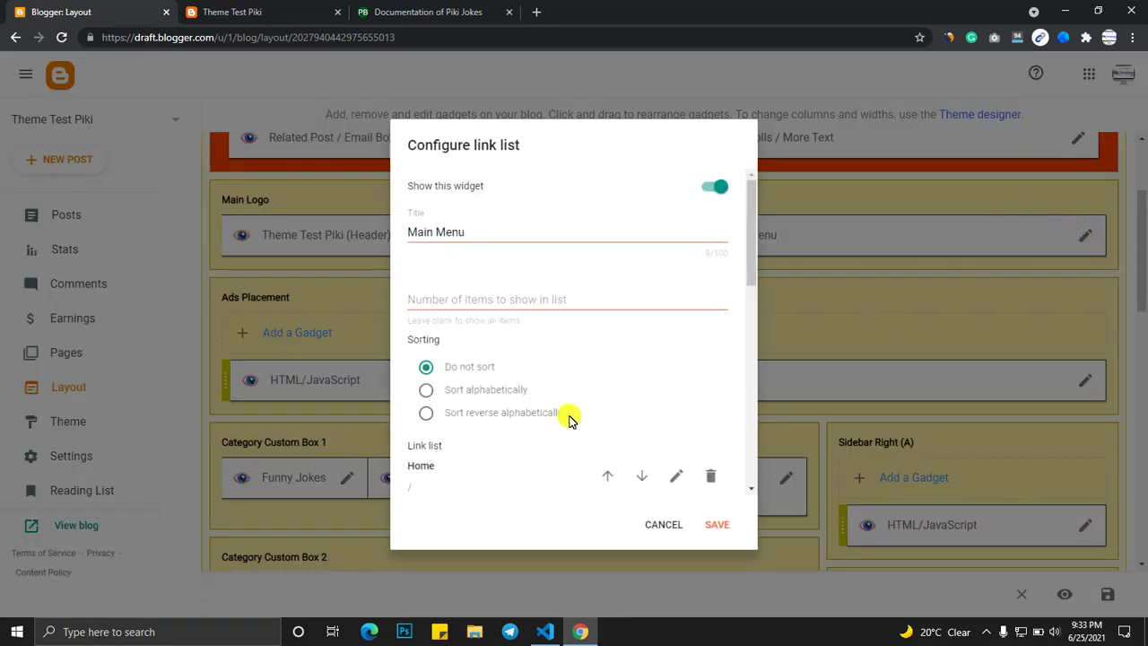
{"action": "scroll", "coordinate": [514, 389], "scroll_direction": "down", "scroll_amount": 2}
{"action": "left_click", "coordinate": [676, 333]}
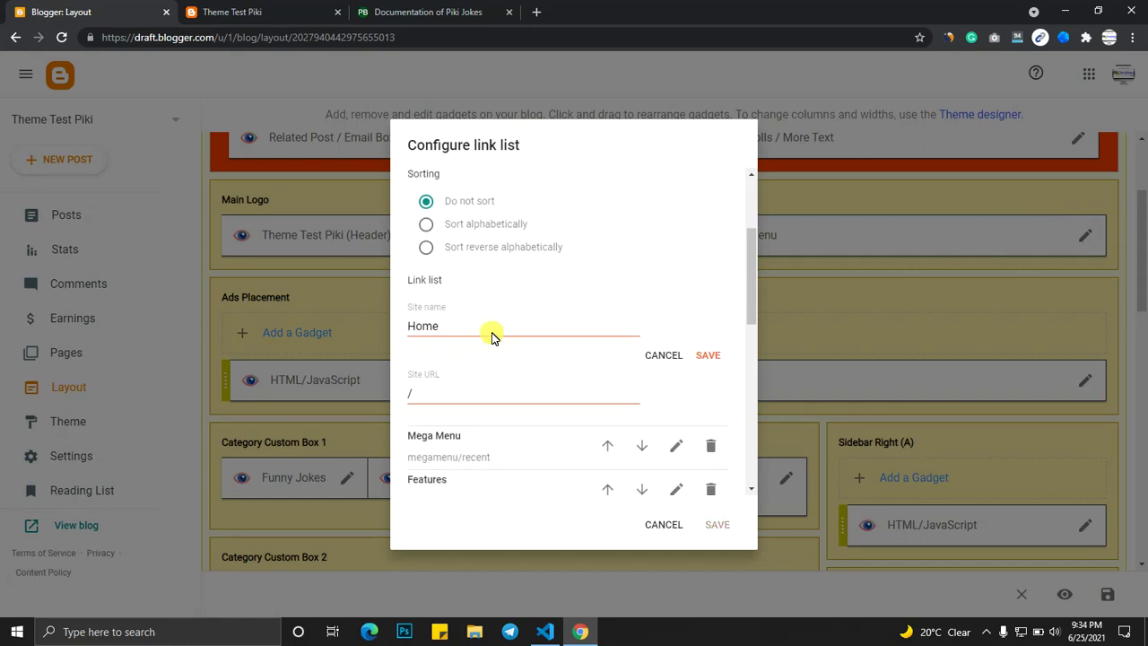
{"action": "left_click_drag", "start_coordinate": [492, 336], "coordinate": [398, 320]}
{"action": "left_click", "coordinate": [224, 12]}
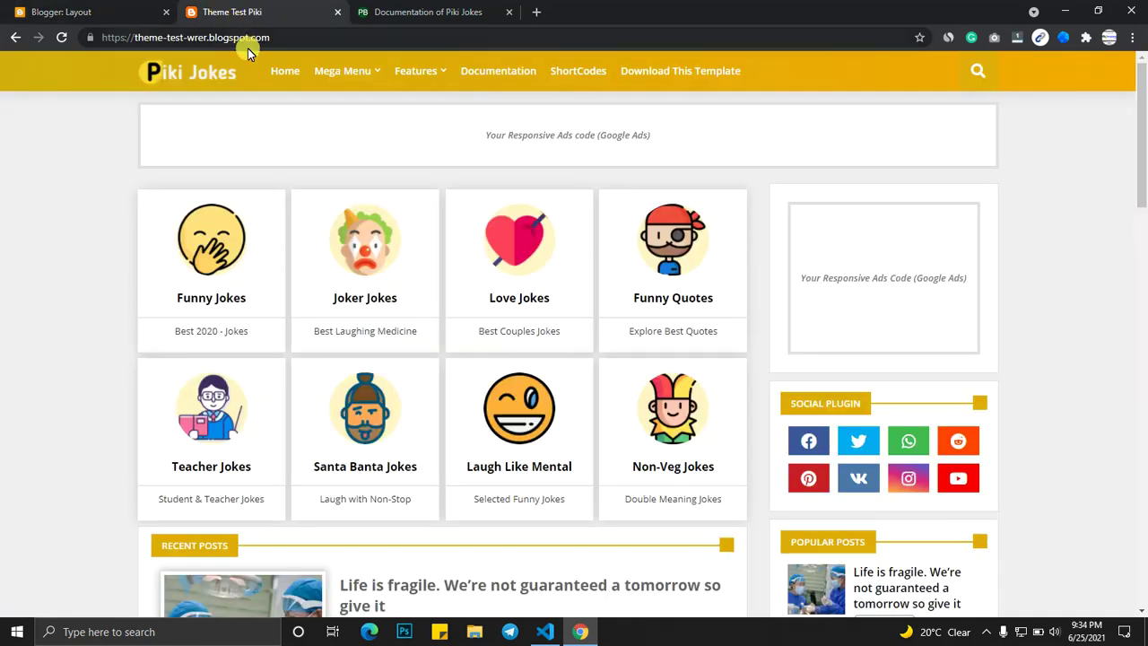
{"action": "left_click", "coordinate": [120, 9]}
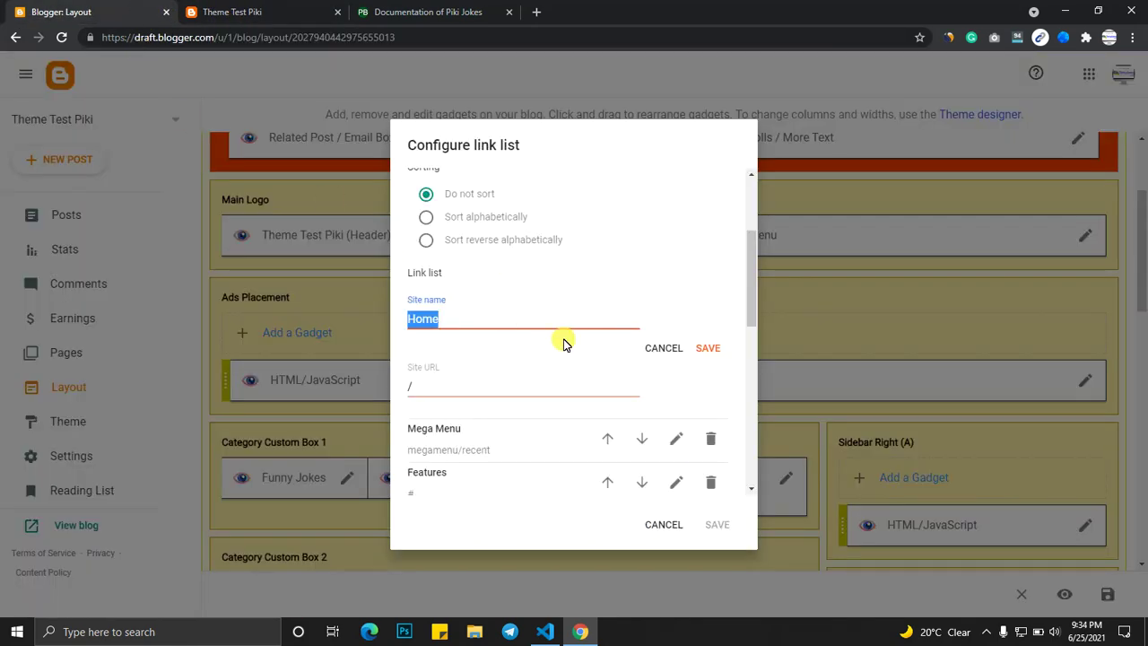
{"action": "left_click", "coordinate": [705, 350]}
Open the Mega Menu link entry for editing and inspect the matching mega menu dropdown on the live blog
{"action": "scroll", "coordinate": [615, 347], "scroll_direction": "down", "scroll_amount": 1}
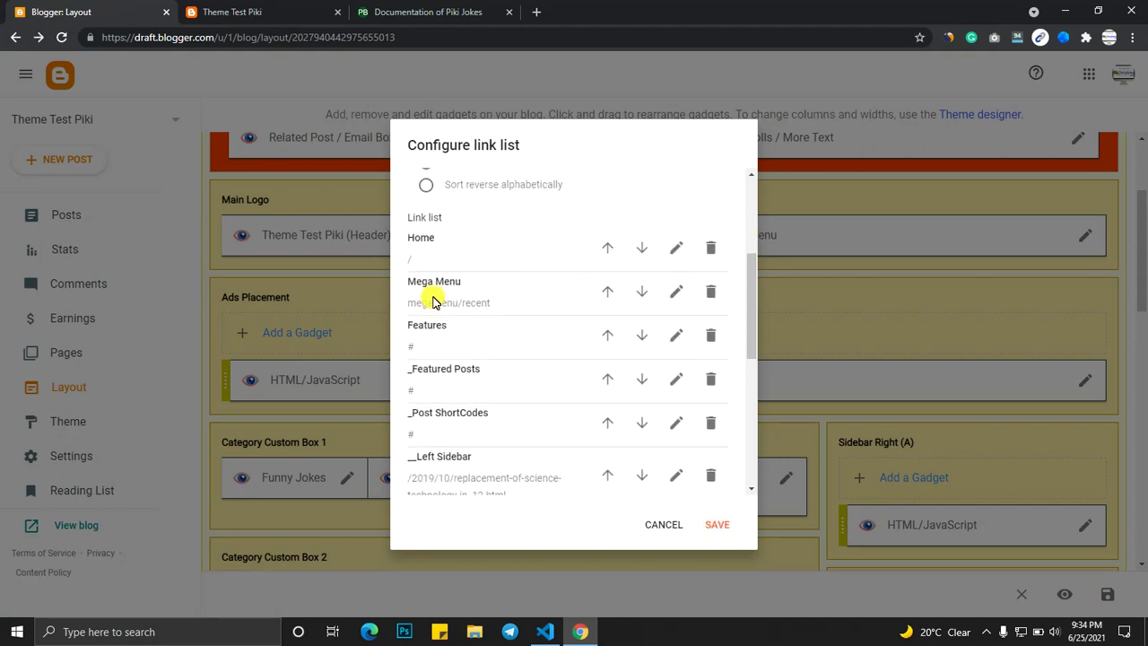
{"action": "left_click", "coordinate": [676, 291]}
{"action": "left_click_drag", "start_coordinate": [468, 308], "coordinate": [403, 297]}
{"action": "left_click", "coordinate": [415, 358]}
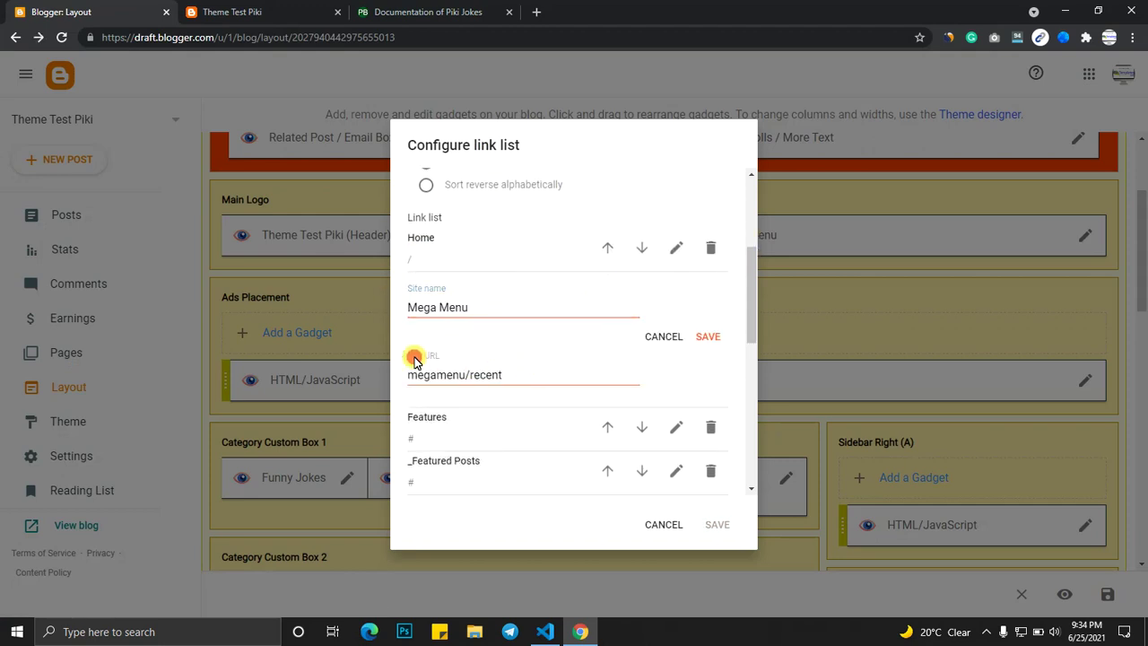
{"action": "triple_click", "coordinate": [493, 369]}
{"action": "left_click", "coordinate": [237, 11]}
{"action": "mouse_move", "coordinate": [333, 71]}
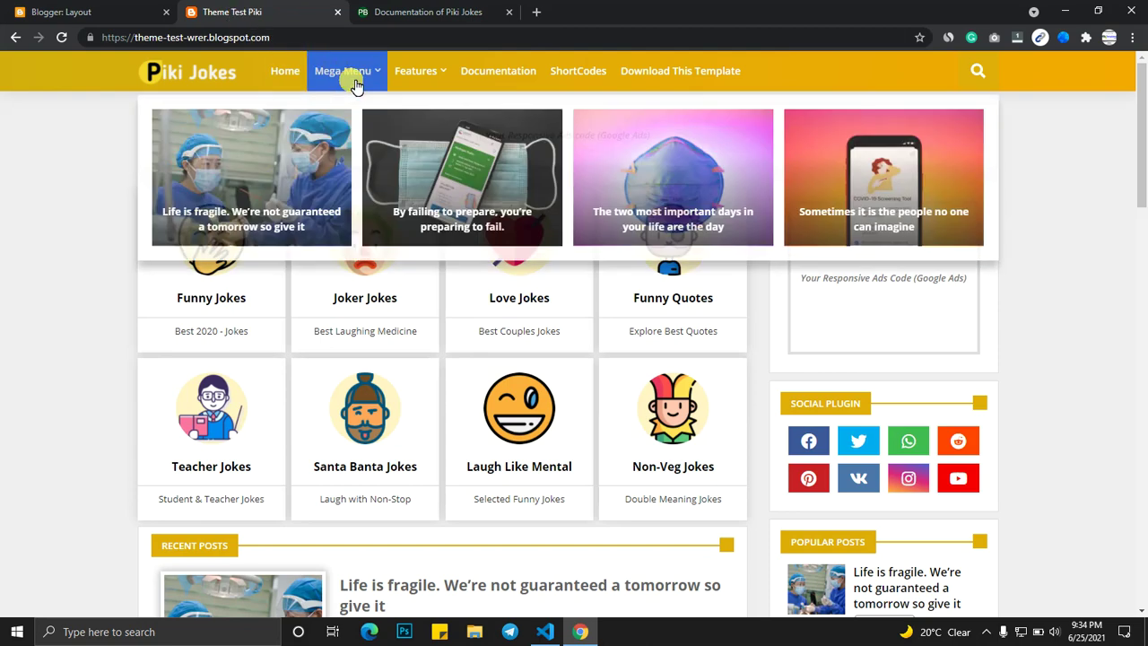
Read the documentation's shortcodes for showing recent posts and label posts in the mega menu
{"action": "left_click", "coordinate": [415, 12]}
{"action": "scroll", "coordinate": [368, 338], "scroll_direction": "down", "scroll_amount": 6}
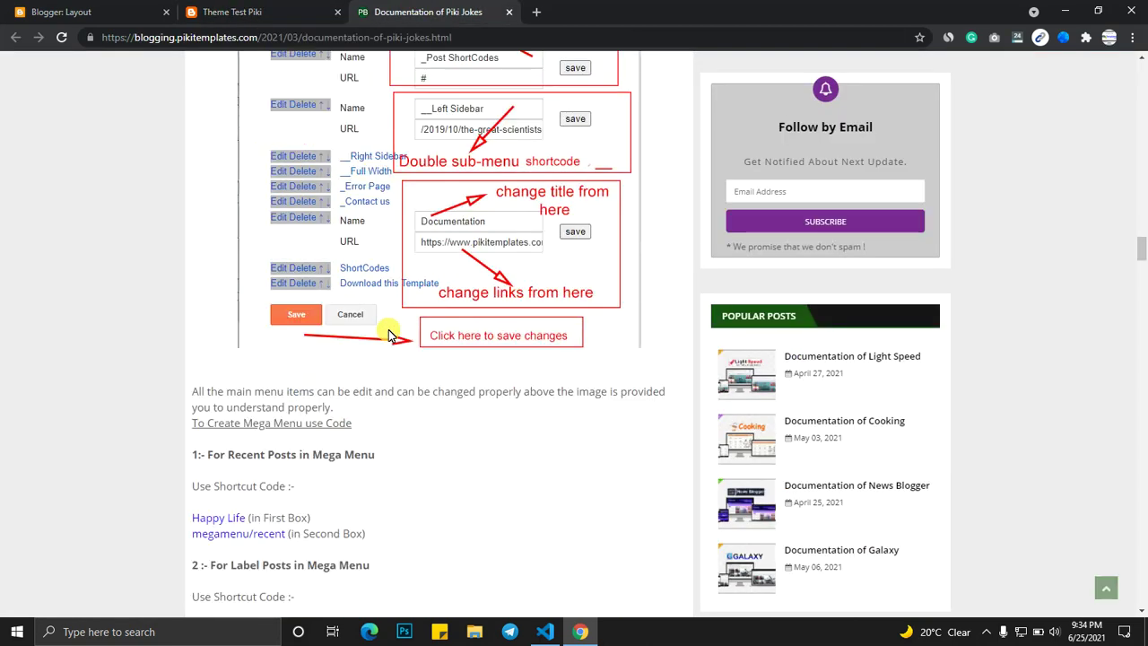
{"action": "left_click_drag", "start_coordinate": [379, 336], "coordinate": [377, 339]}
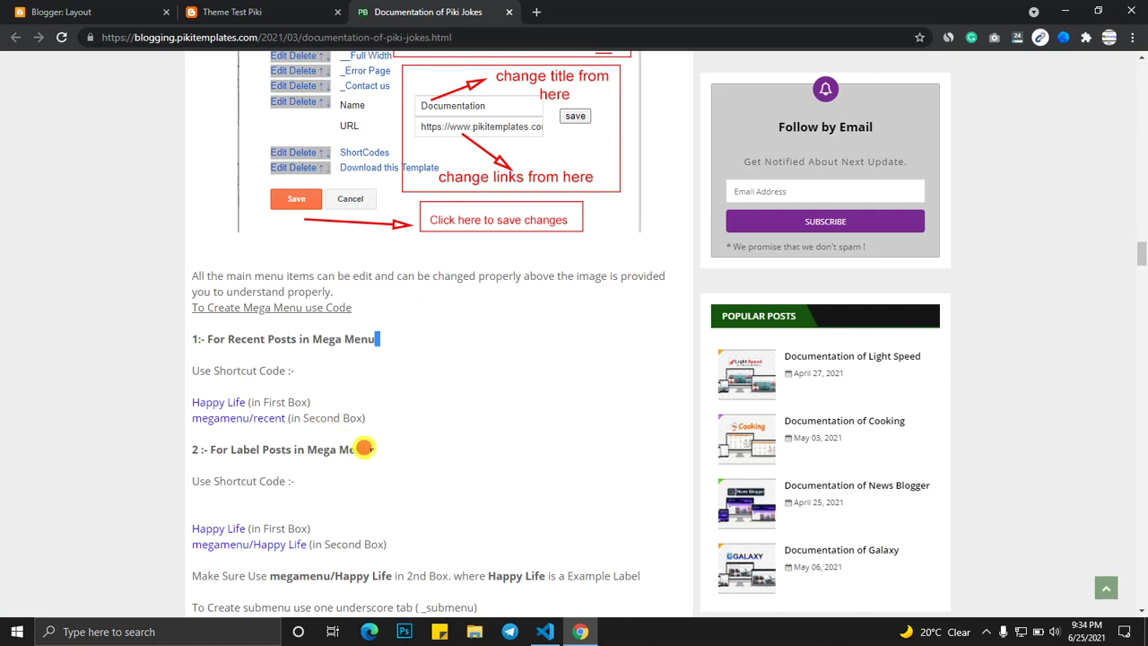
{"action": "left_click_drag", "start_coordinate": [363, 447], "coordinate": [258, 449]}
{"action": "left_click_drag", "start_coordinate": [307, 544], "coordinate": [281, 547]}
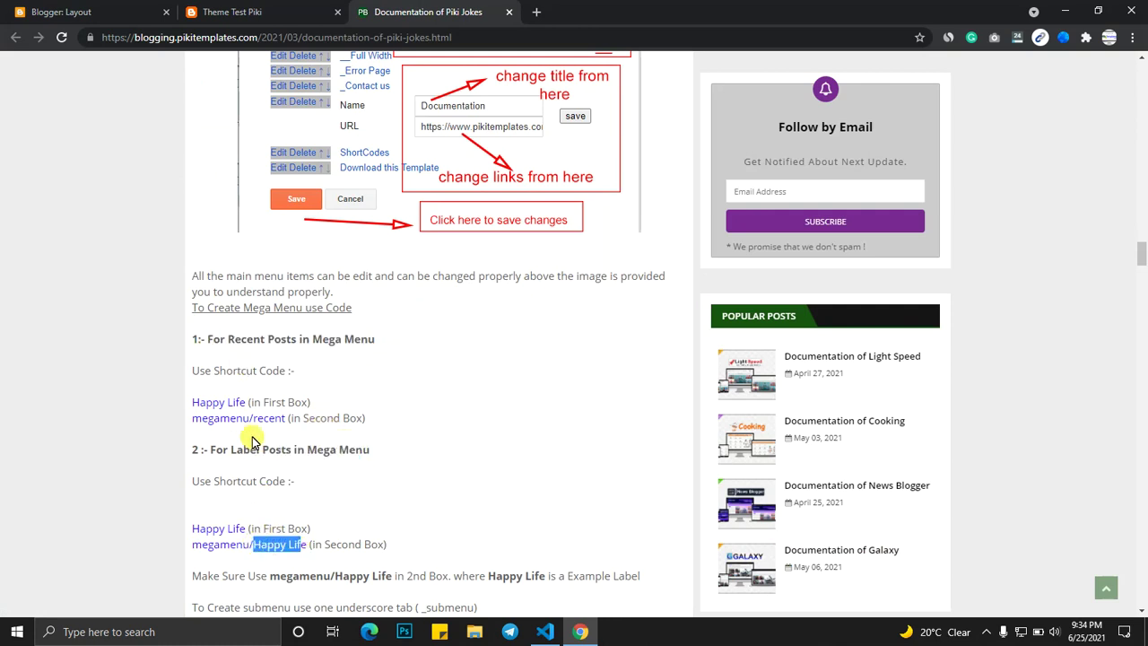
{"action": "left_click_drag", "start_coordinate": [272, 422], "coordinate": [211, 403]}
{"action": "scroll", "coordinate": [327, 374], "scroll_direction": "down", "scroll_amount": 1}
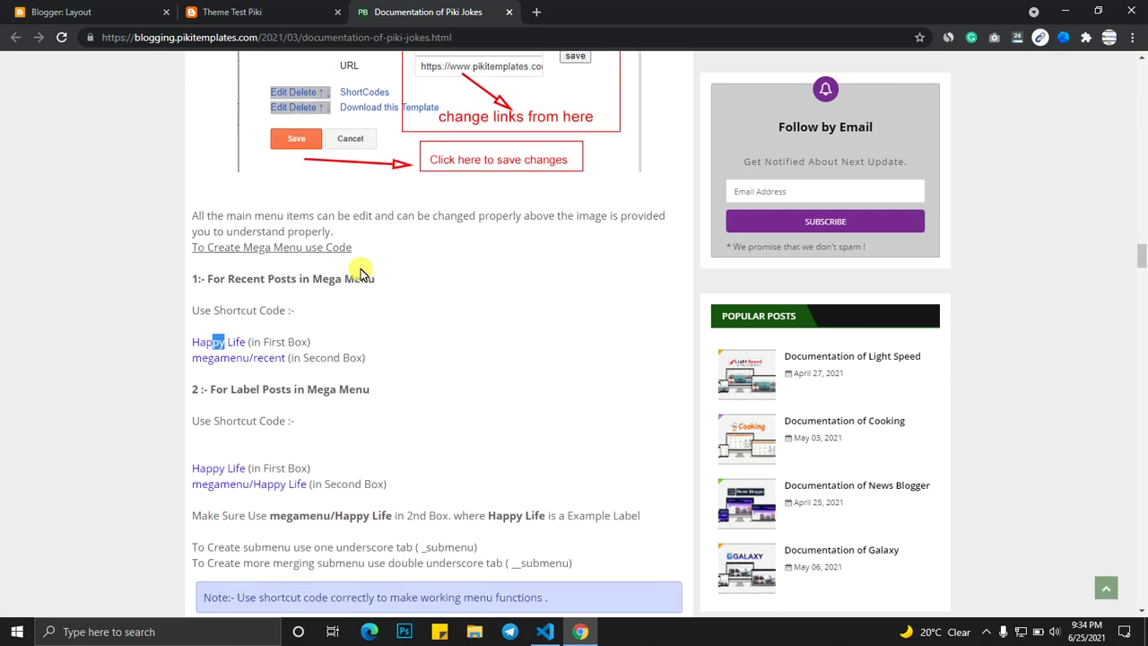
Return to the link list settings and save the Mega Menu entry with the URL megamenu/recent
{"action": "left_click", "coordinate": [115, 12]}
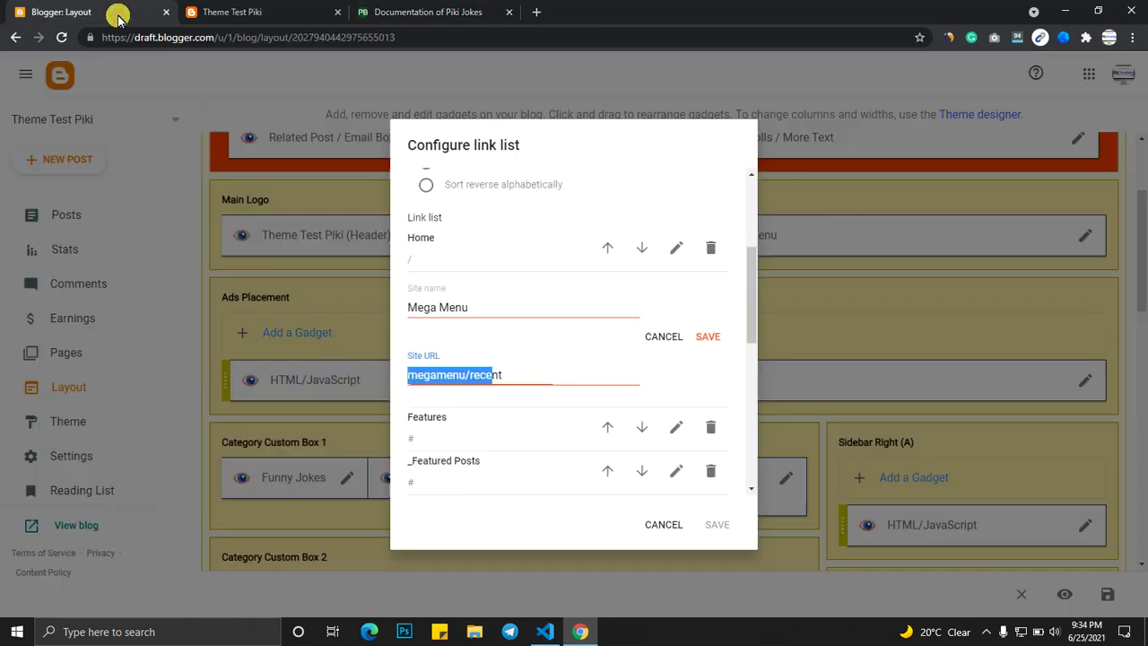
{"action": "left_click", "coordinate": [515, 377]}
{"action": "scroll", "coordinate": [527, 354], "scroll_direction": "down", "scroll_amount": 1}
{"action": "scroll", "coordinate": [664, 318], "scroll_direction": "down", "scroll_amount": 1}
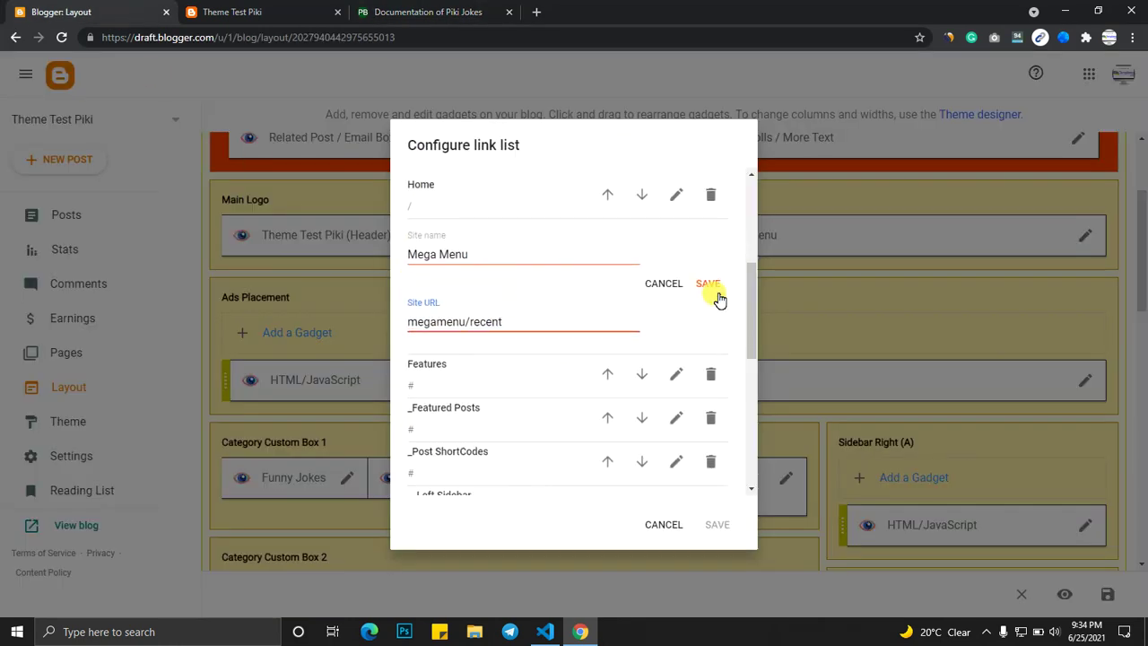
{"action": "left_click", "coordinate": [708, 282]}
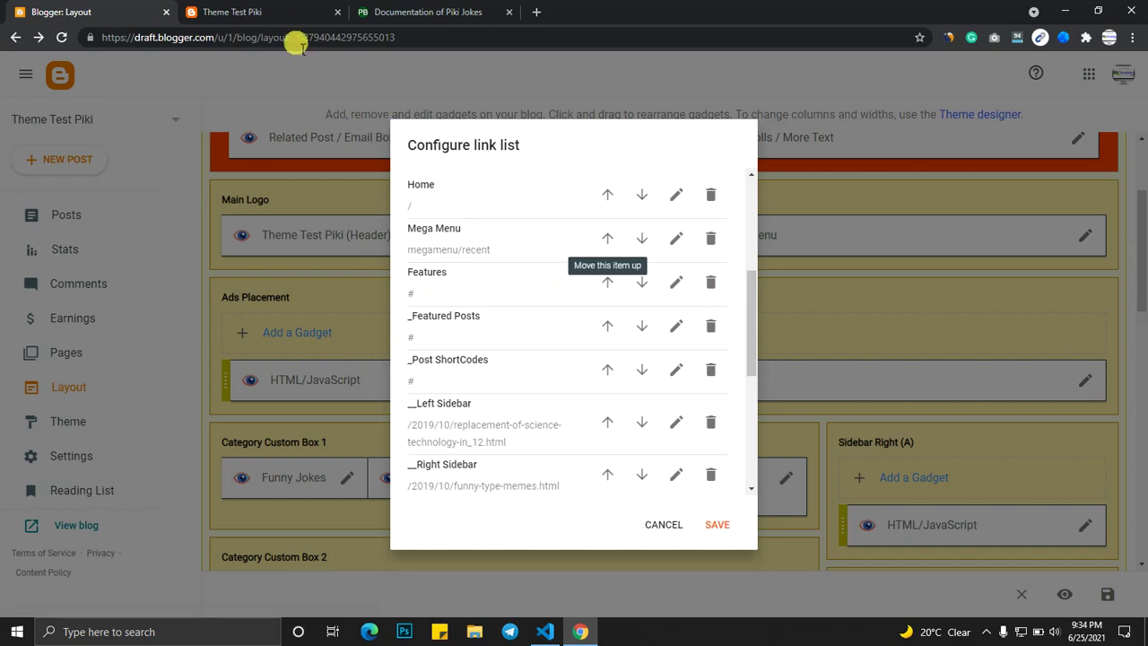
Inspect the Features dropdown on the live blog and read the documentation's single and double underscore rules for submenus
{"action": "left_click", "coordinate": [262, 10]}
{"action": "mouse_move", "coordinate": [420, 70]}
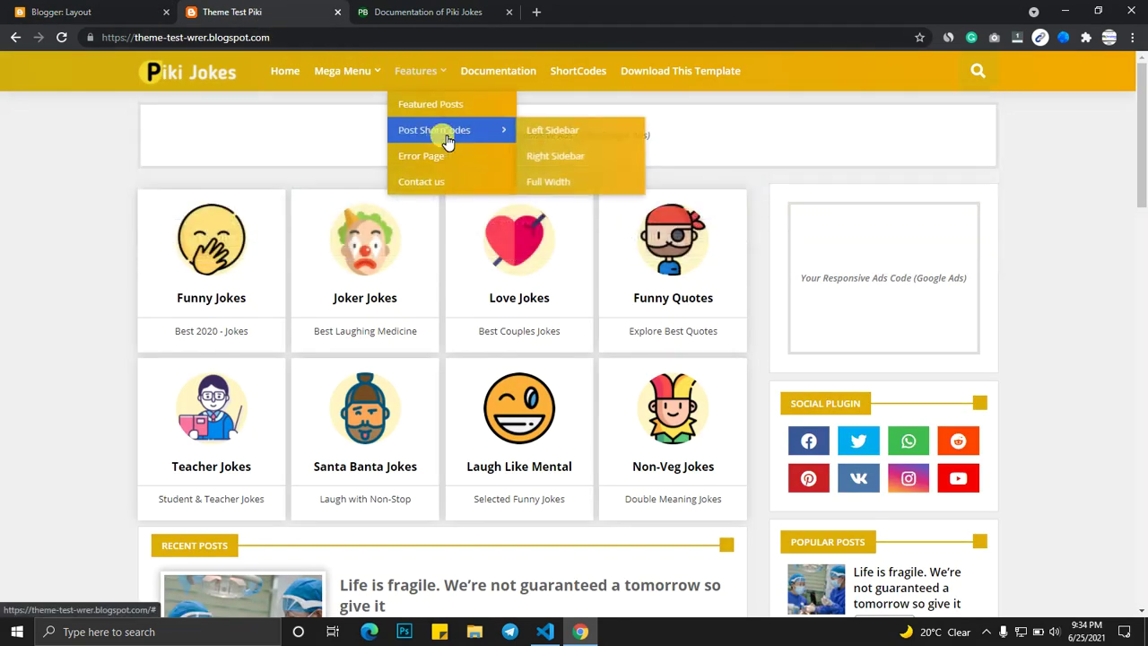
{"action": "left_click", "coordinate": [398, 10]}
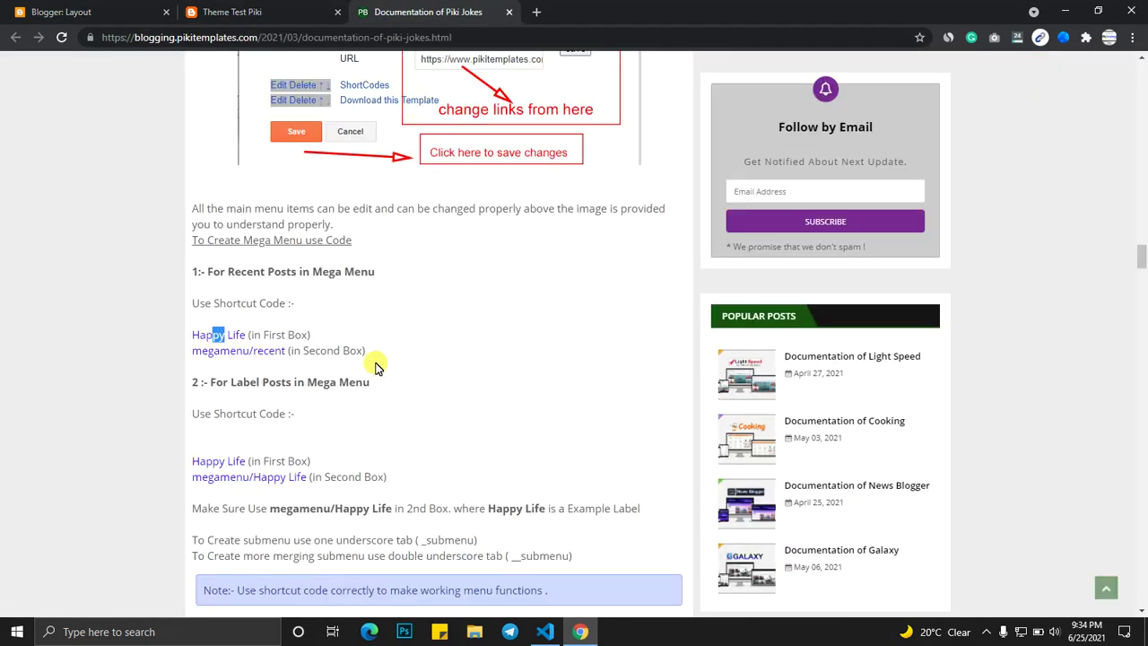
{"action": "scroll", "coordinate": [394, 397], "scroll_direction": "down", "scroll_amount": 2}
{"action": "scroll", "coordinate": [446, 425], "scroll_direction": "down", "scroll_amount": 1}
{"action": "left_click_drag", "start_coordinate": [466, 391], "coordinate": [289, 383]}
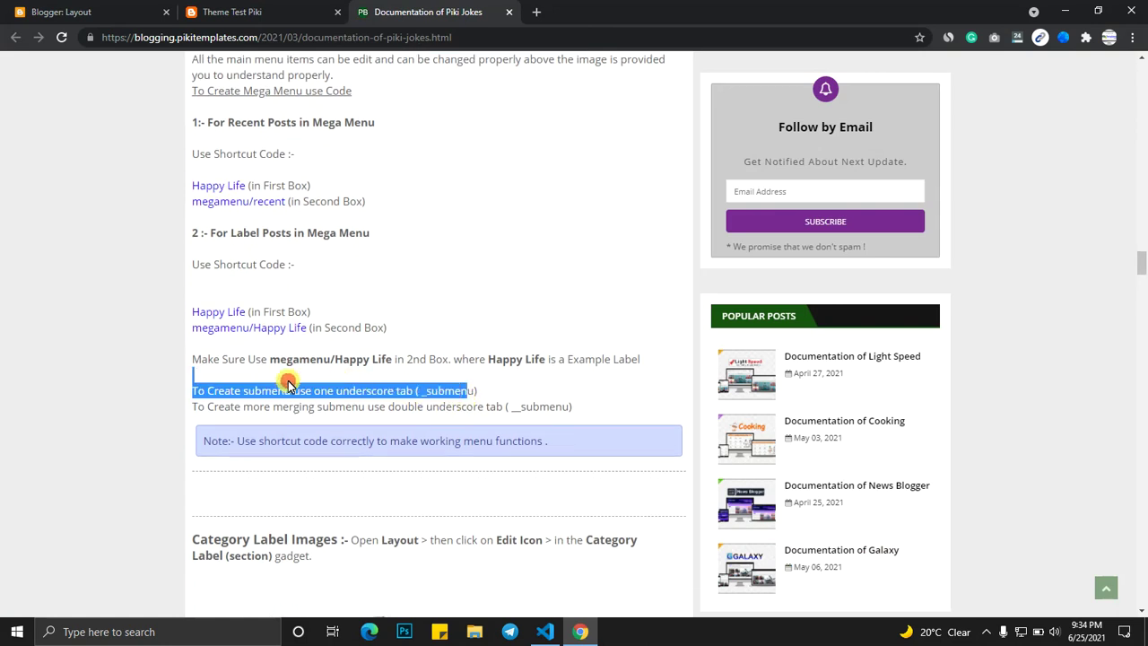
{"action": "left_click_drag", "start_coordinate": [556, 406], "coordinate": [321, 406]}
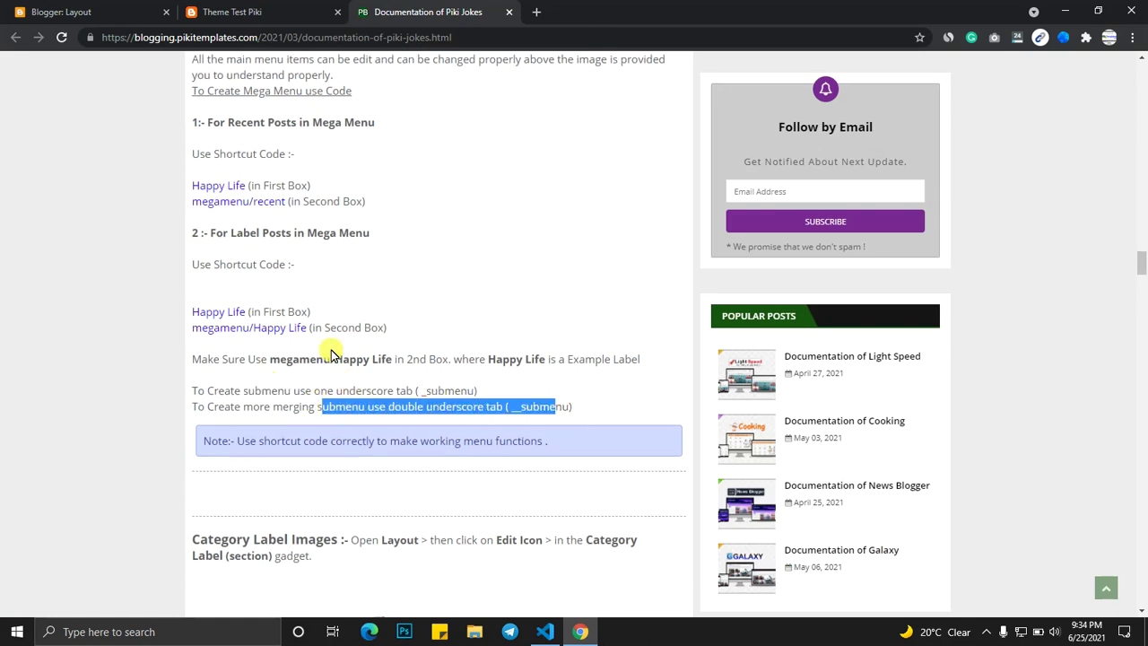
Open the _Featured Posts link entry in the layout's link list, highlight its single underscore prefix, and save the entry
{"action": "left_click", "coordinate": [139, 8]}
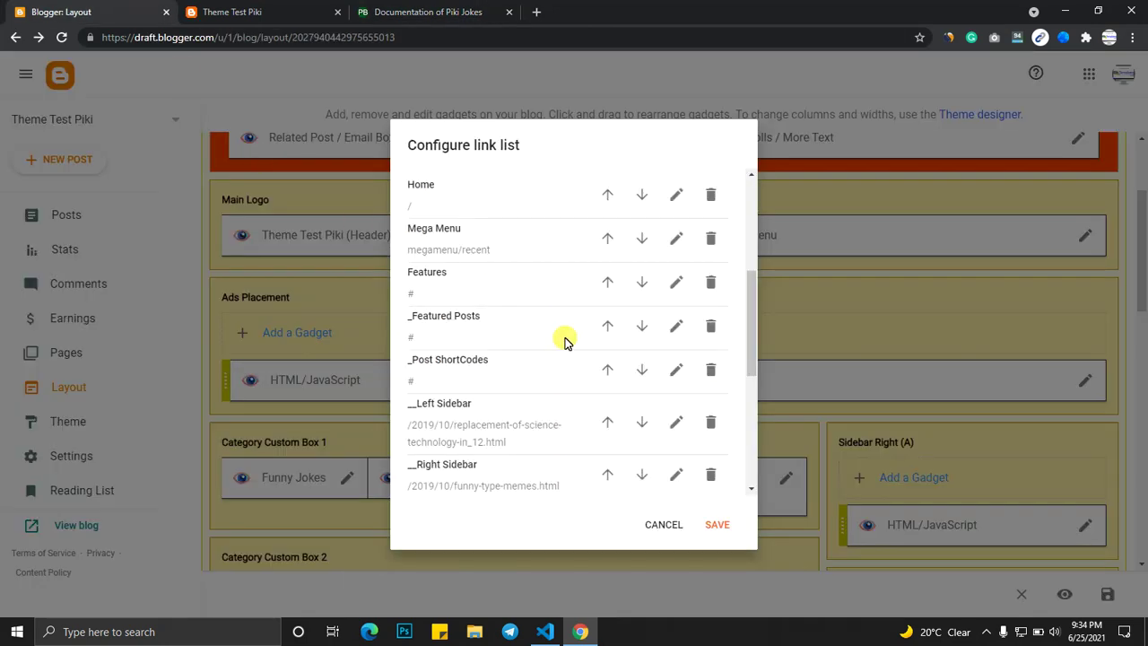
{"action": "left_click", "coordinate": [677, 330]}
{"action": "left_click_drag", "start_coordinate": [414, 343], "coordinate": [403, 355]}
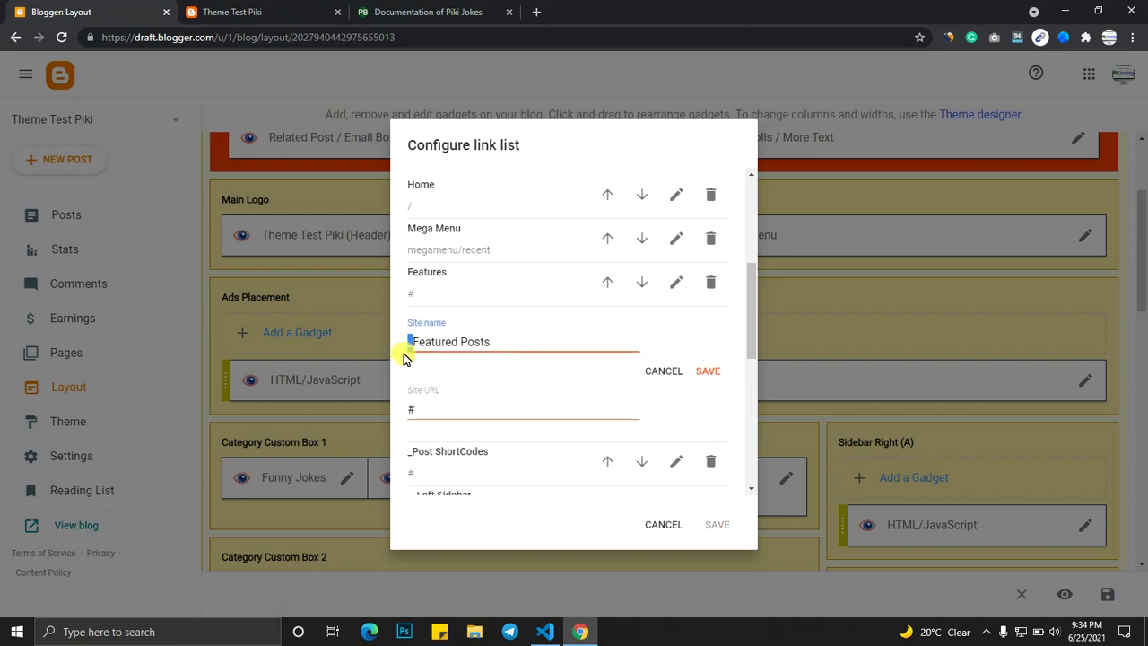
{"action": "left_click", "coordinate": [717, 373]}
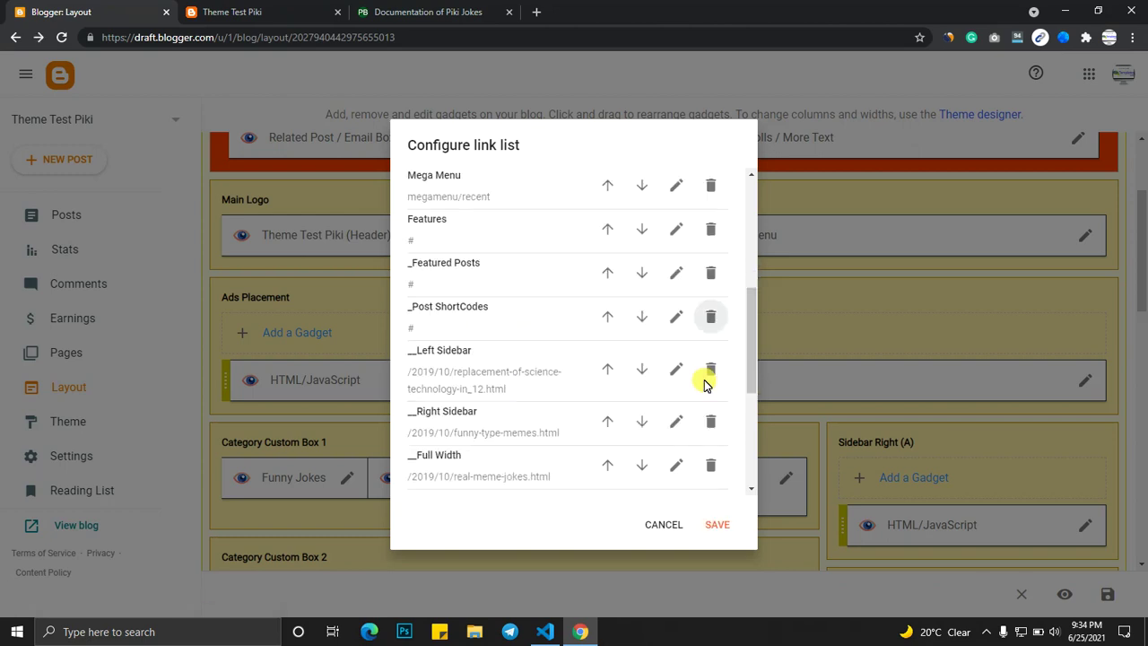
Open the __Left Sidebar link entry, highlight its double underscore prefix, and view the matching nested submenu on the live blog
{"action": "scroll", "coordinate": [705, 377], "scroll_direction": "down", "scroll_amount": 1}
{"action": "left_click", "coordinate": [676, 326]}
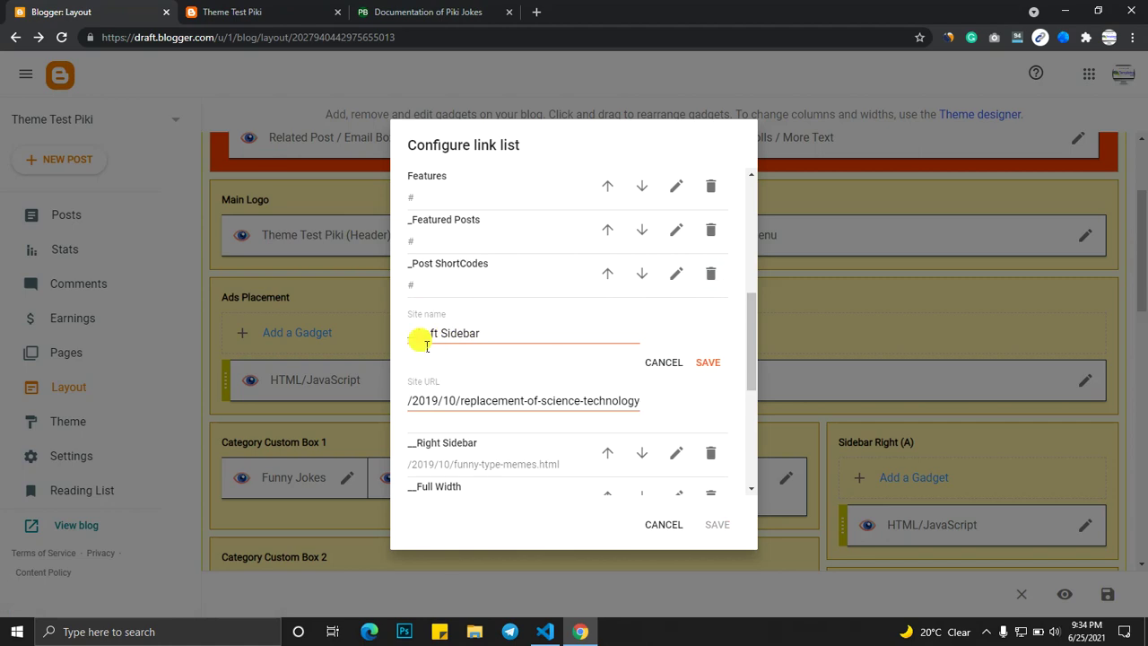
{"action": "left_click_drag", "start_coordinate": [416, 343], "coordinate": [405, 343]}
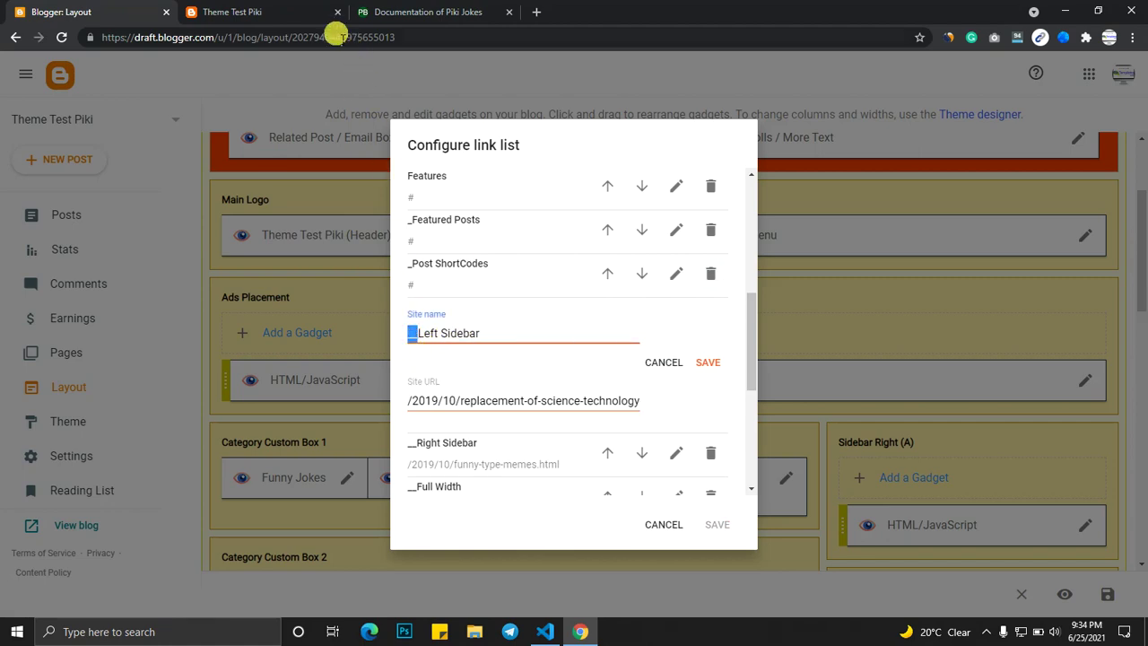
{"action": "left_click", "coordinate": [303, 13]}
{"action": "mouse_move", "coordinate": [416, 71]}
{"action": "mouse_move", "coordinate": [449, 130]}
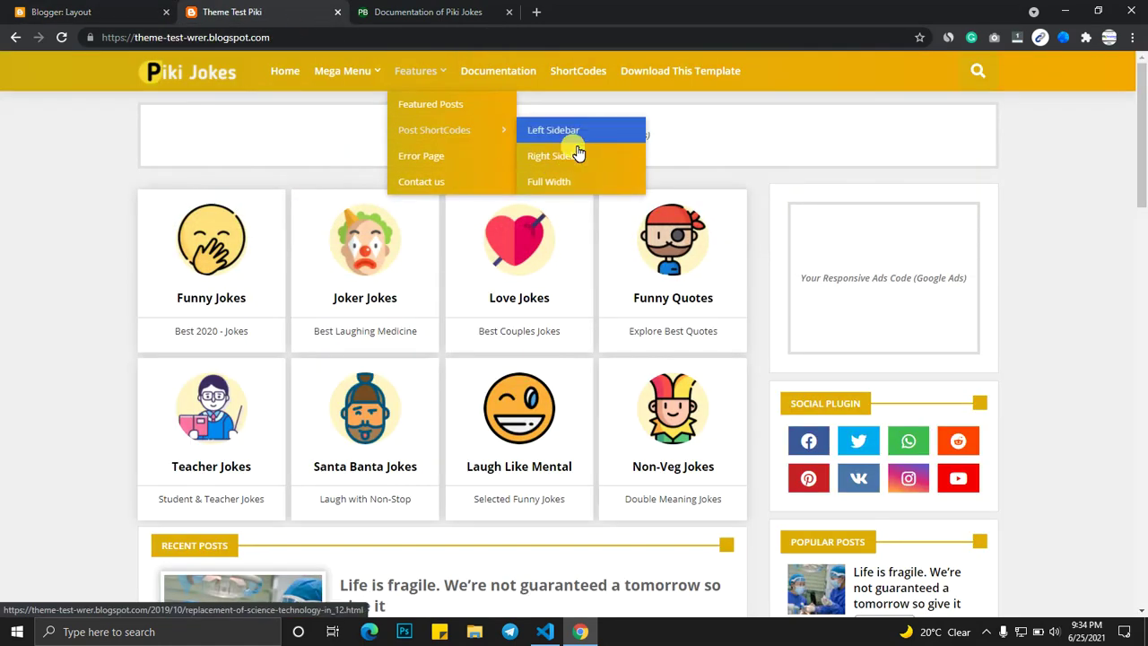
Return to the layout and save the __Left Sidebar entry together with the Main Menu link list
{"action": "left_click", "coordinate": [141, 13]}
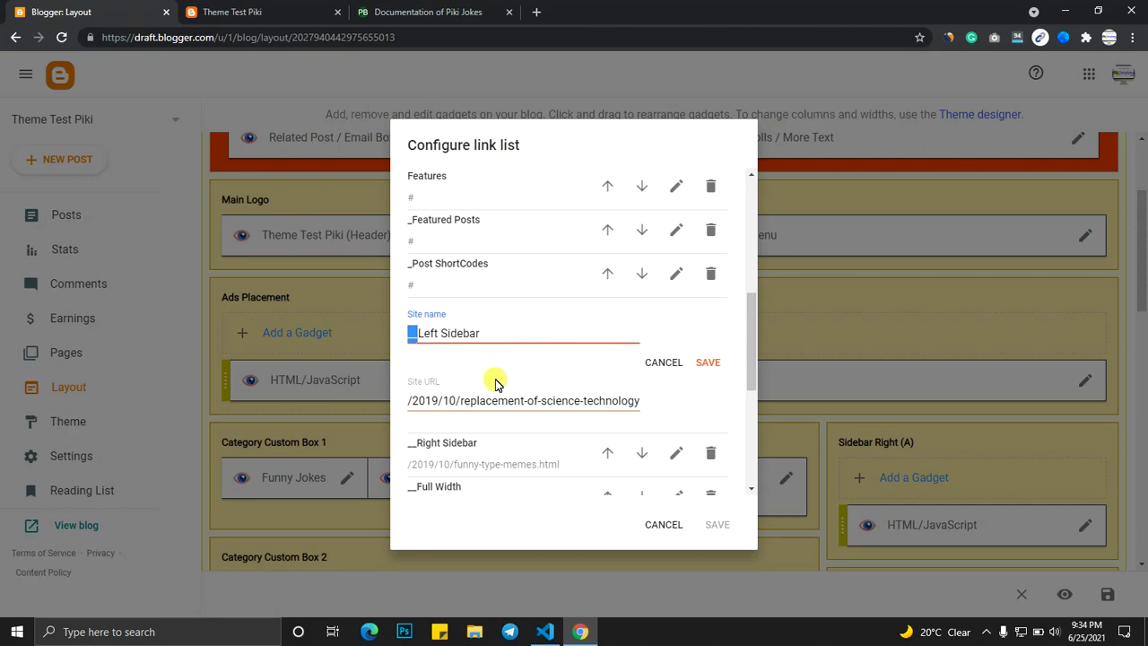
{"action": "left_click", "coordinate": [701, 366]}
{"action": "left_click", "coordinate": [715, 524]}
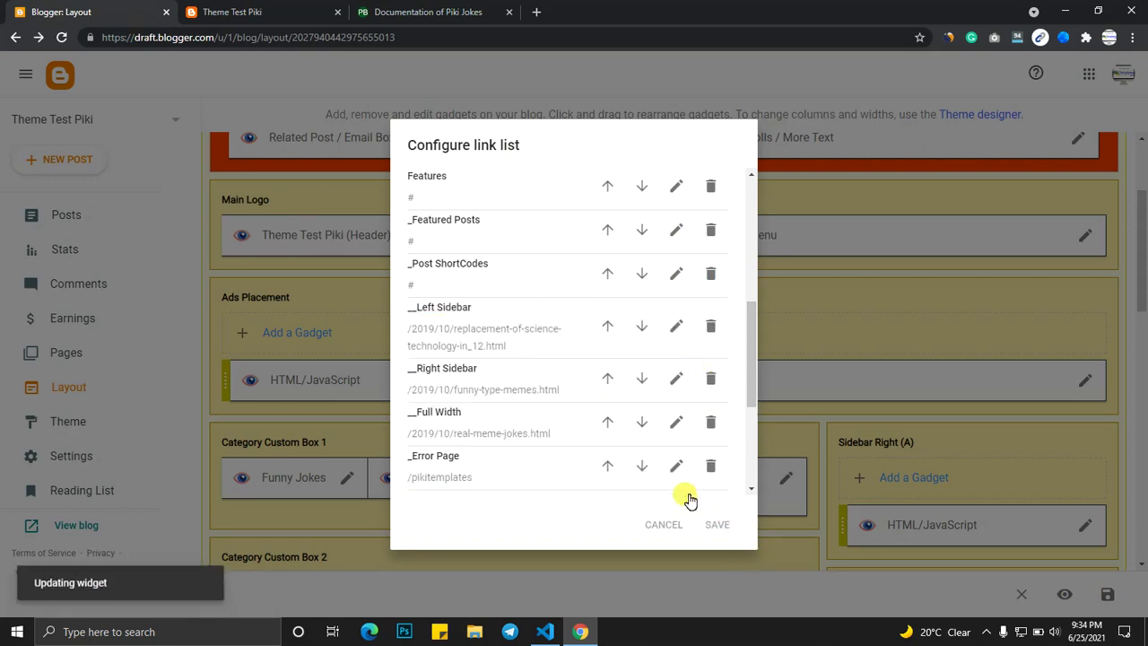
Look over the category boxes on the live blog and read the documentation's Category Label Images section
{"action": "left_click", "coordinate": [271, 12]}
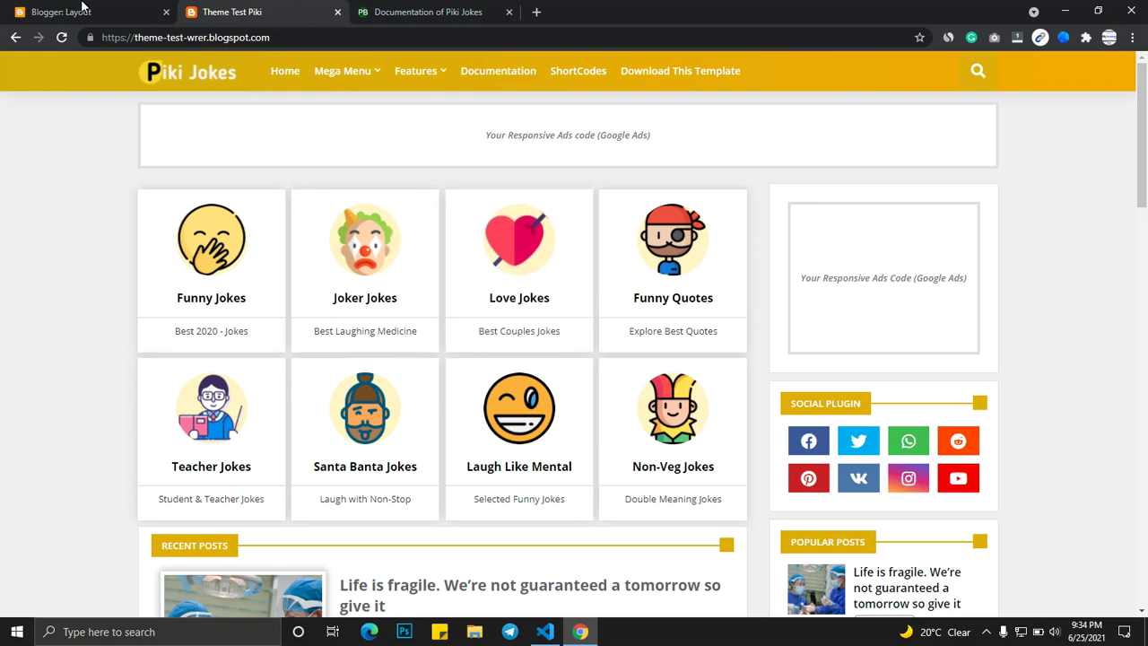
{"action": "left_click", "coordinate": [82, 7]}
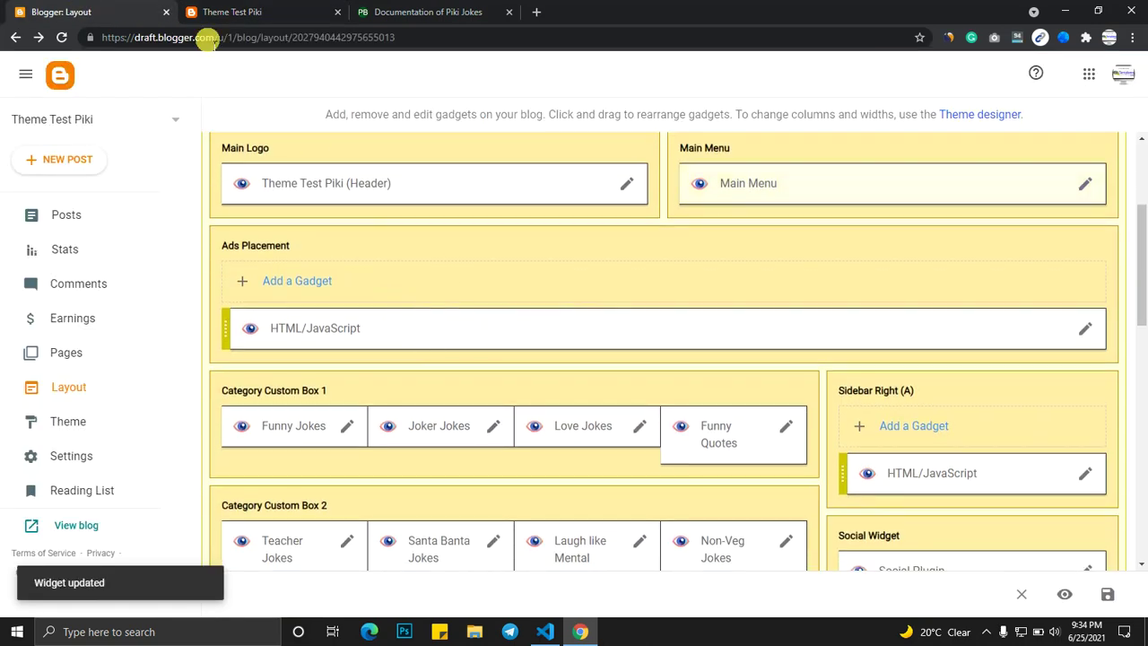
{"action": "left_click", "coordinate": [224, 11]}
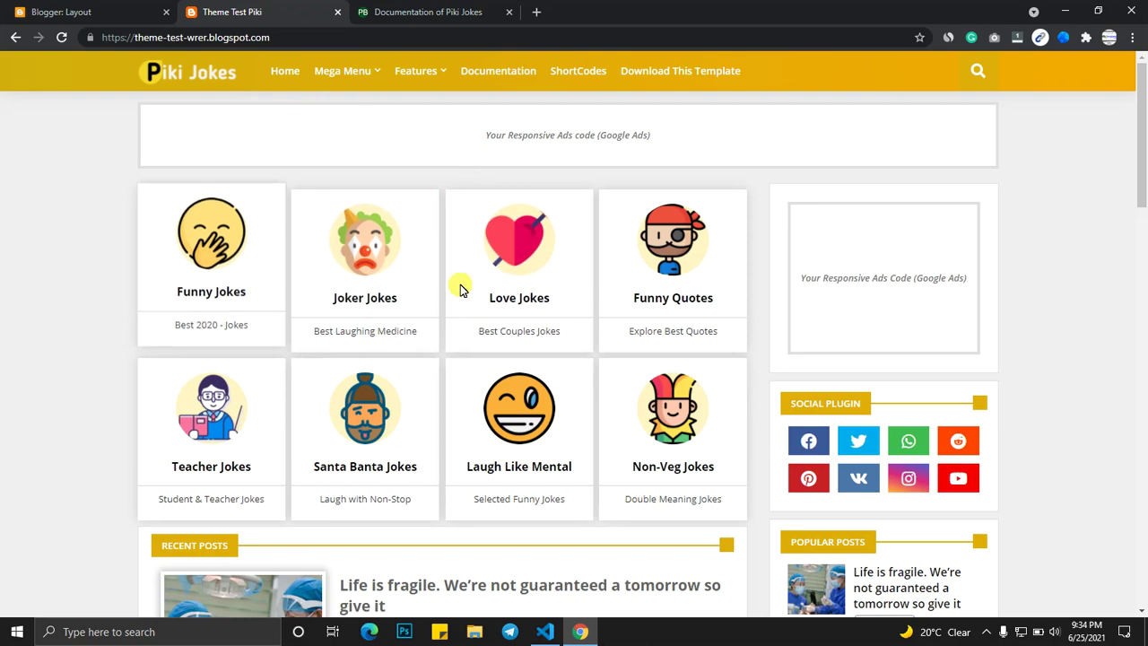
{"action": "left_click", "coordinate": [387, 24]}
{"action": "scroll", "coordinate": [448, 300], "scroll_direction": "down", "scroll_amount": 5}
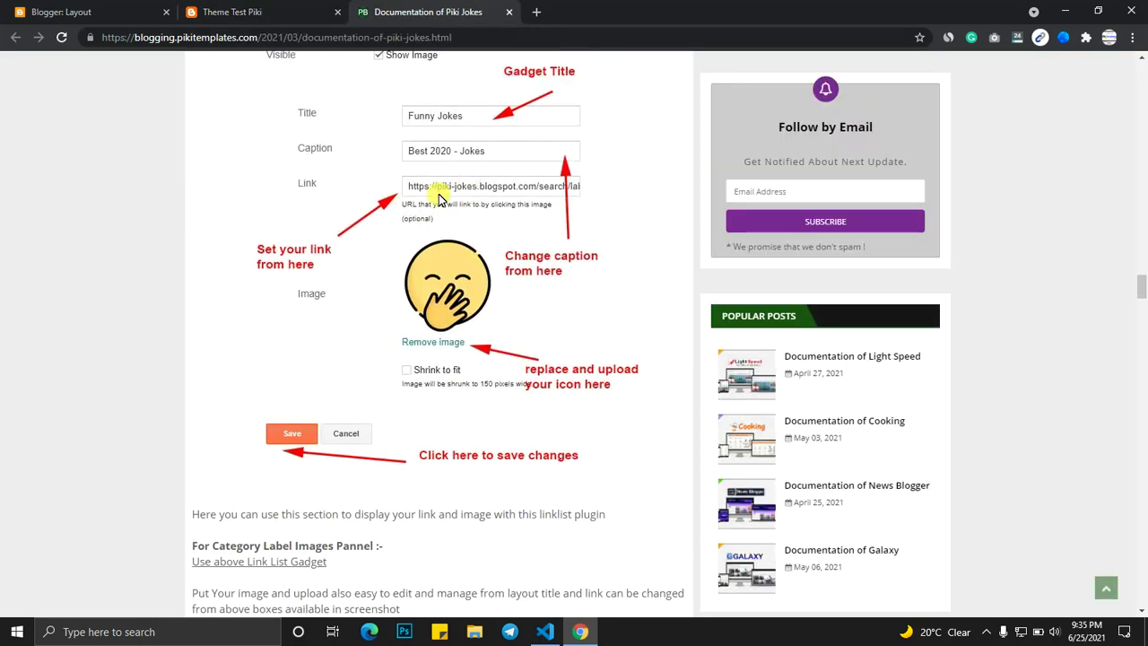
{"action": "scroll", "coordinate": [235, 502], "scroll_direction": "down", "scroll_amount": 1}
{"action": "left_click_drag", "start_coordinate": [206, 466], "coordinate": [451, 533]}
{"action": "scroll", "coordinate": [295, 230], "scroll_direction": "up", "scroll_amount": 4}
{"action": "left_click_drag", "start_coordinate": [201, 194], "coordinate": [377, 213]}
Open the Funny Jokes gadget in Category Custom Box 1 and compare its title with the box on the live blog
{"action": "left_click", "coordinate": [65, 12]}
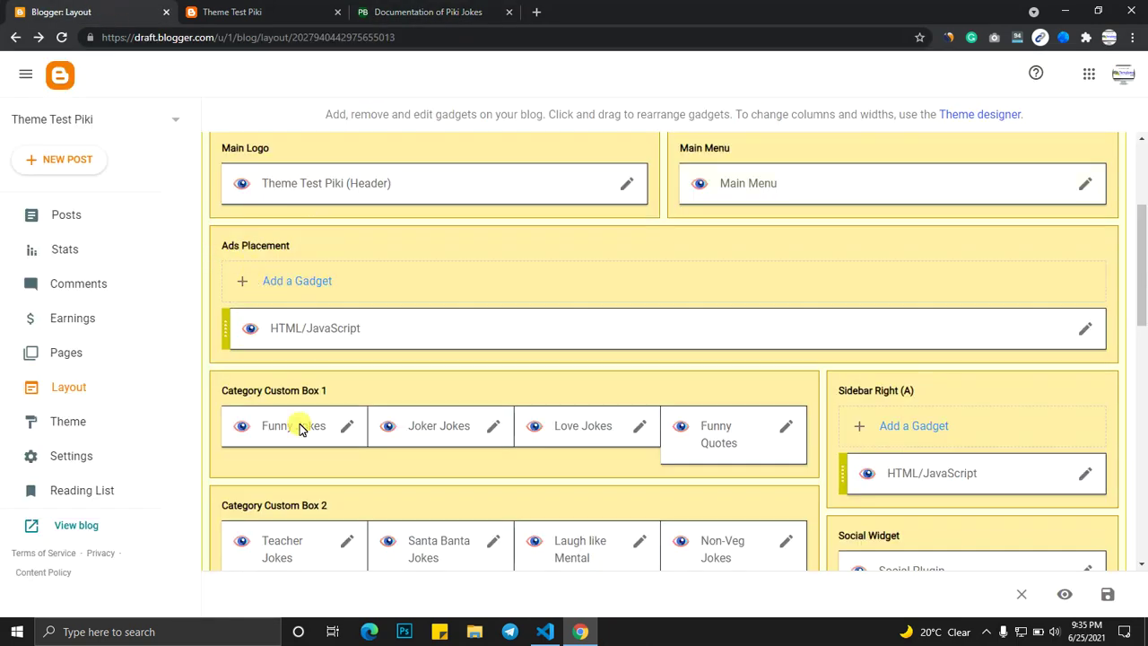
{"action": "scroll", "coordinate": [283, 426], "scroll_direction": "down", "scroll_amount": 2}
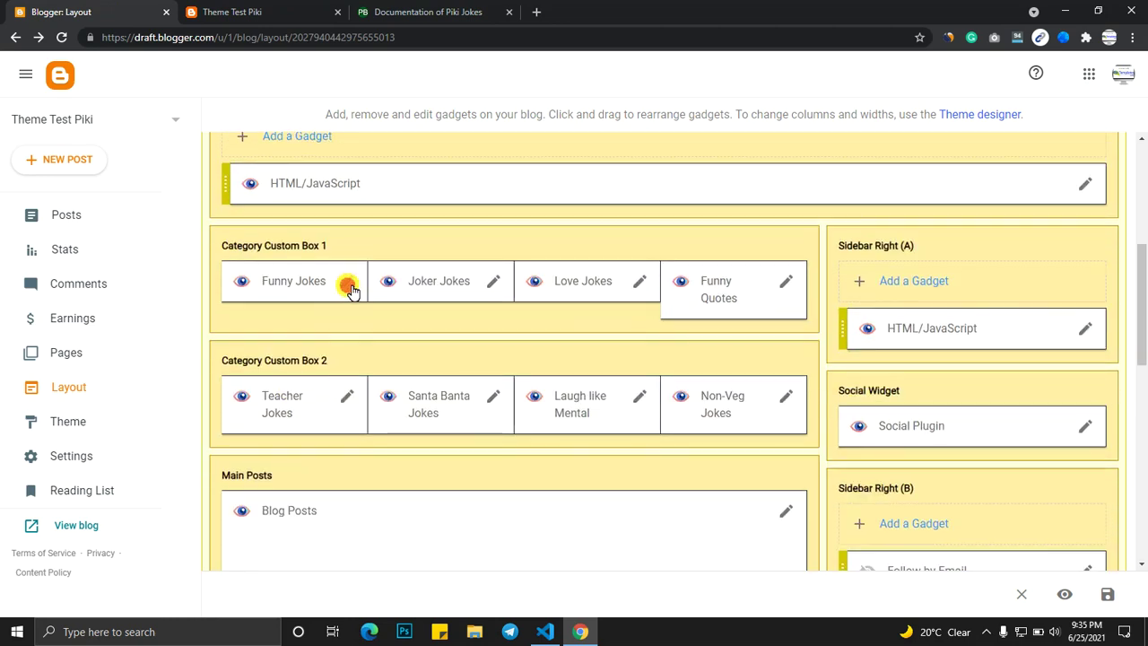
{"action": "left_click", "coordinate": [349, 286]}
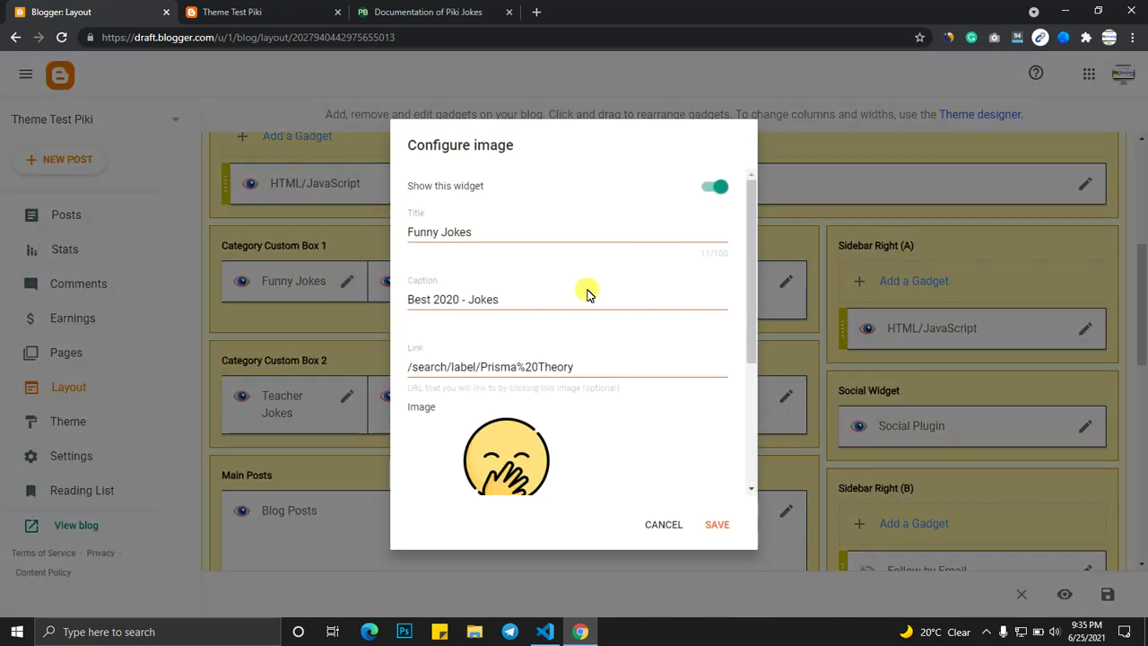
{"action": "key", "text": "ctrl+a"}
{"action": "left_click", "coordinate": [201, 12]}
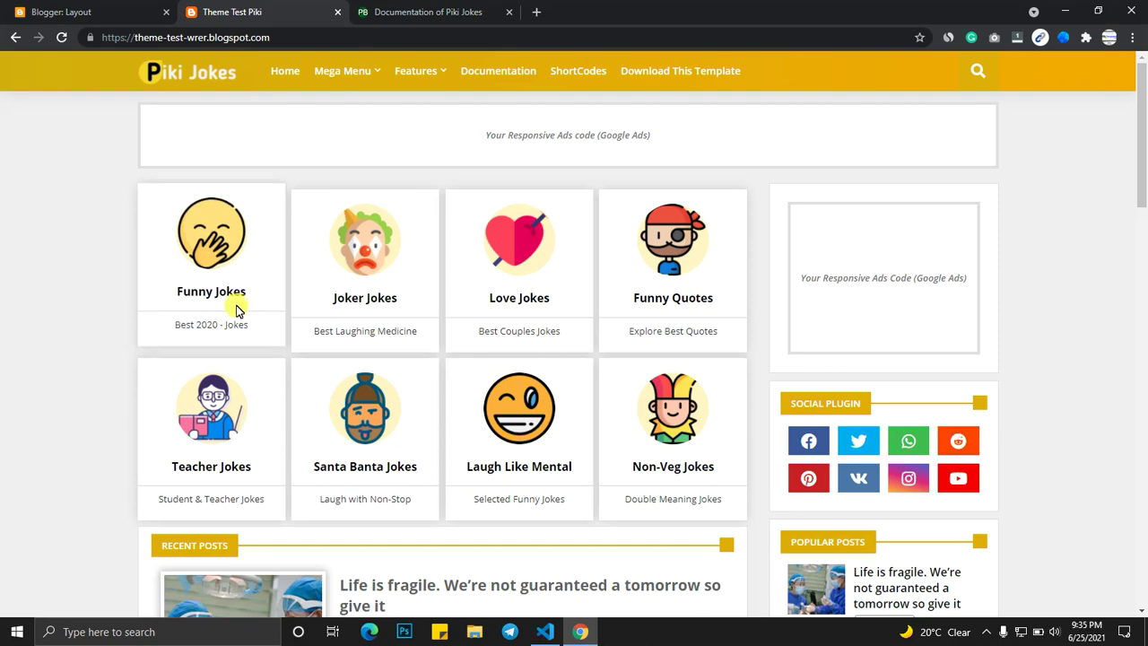
{"action": "left_click_drag", "start_coordinate": [240, 292], "coordinate": [177, 287]}
Highlight the Funny Jokes gadget's caption and match it to the caption text shown on the live blog
{"action": "left_click", "coordinate": [113, 18]}
{"action": "left_click", "coordinate": [493, 303]}
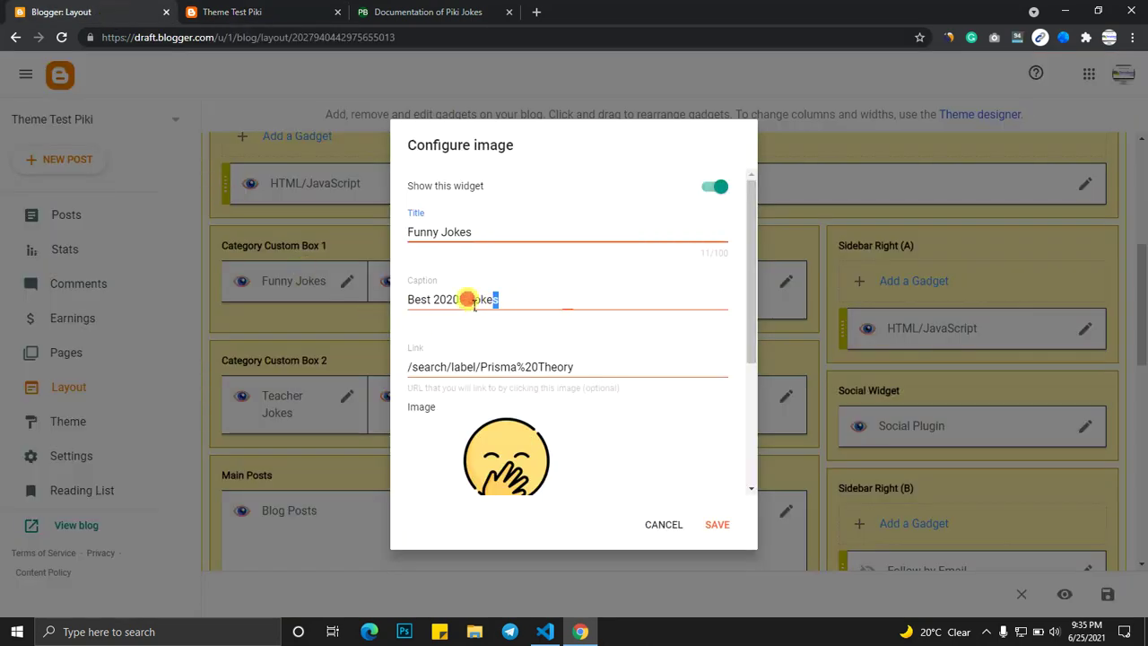
{"action": "key", "text": "ctrl+a"}
{"action": "left_click", "coordinate": [193, 12]}
{"action": "left_click_drag", "start_coordinate": [244, 331], "coordinate": [174, 331]}
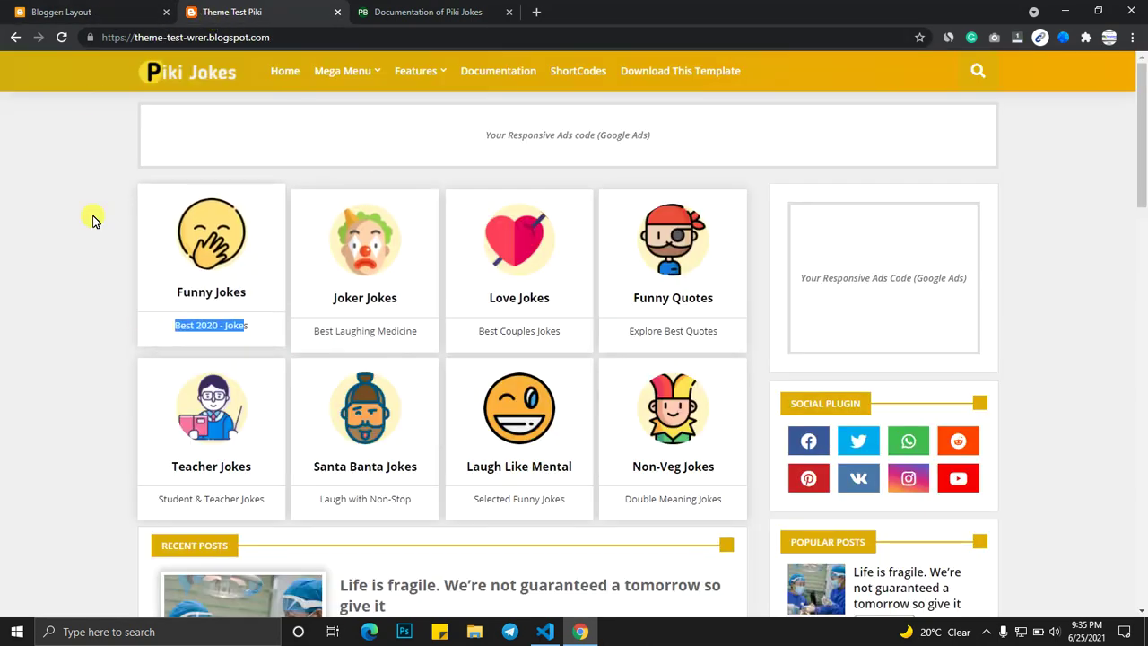
Highlight the Funny Jokes gadget's link URL and check the box it belongs to on the live blog
{"action": "left_click", "coordinate": [106, 11]}
{"action": "scroll", "coordinate": [526, 302], "scroll_direction": "down", "scroll_amount": 1}
{"action": "left_click_drag", "start_coordinate": [557, 332], "coordinate": [407, 332]}
{"action": "left_click", "coordinate": [226, 13]}
{"action": "scroll", "coordinate": [318, 320], "scroll_direction": "down", "scroll_amount": 1}
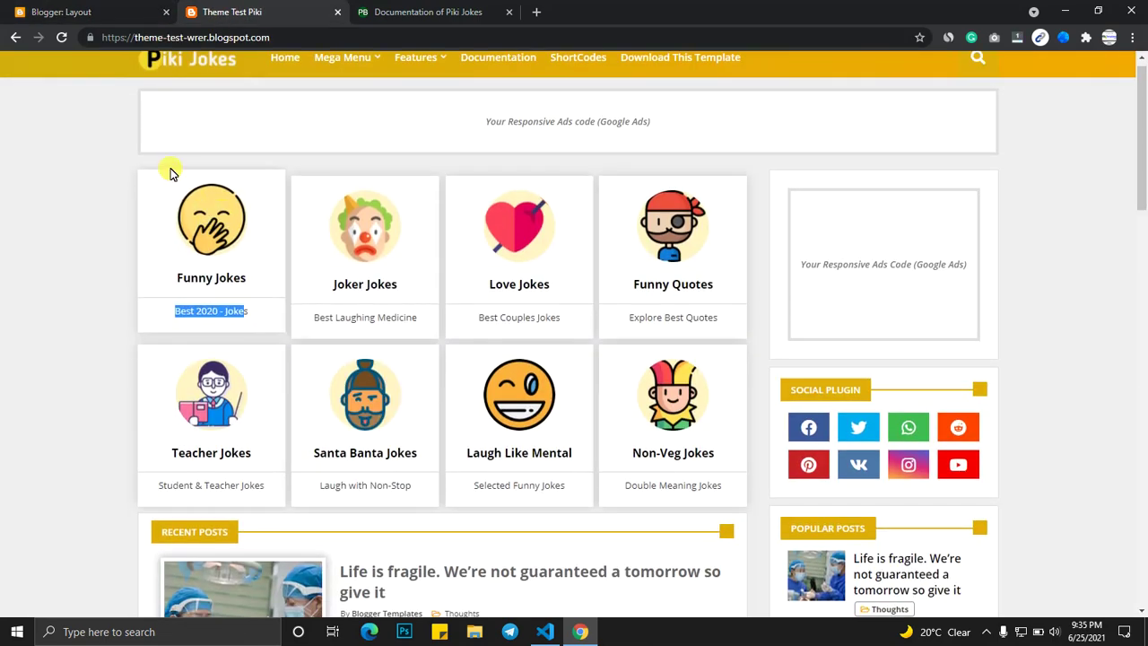
Set the Funny Jokes gadget's image source to Upload image from computer, and discard the gadget's changes
{"action": "left_click", "coordinate": [86, 13]}
{"action": "scroll", "coordinate": [502, 439], "scroll_direction": "down", "scroll_amount": 2}
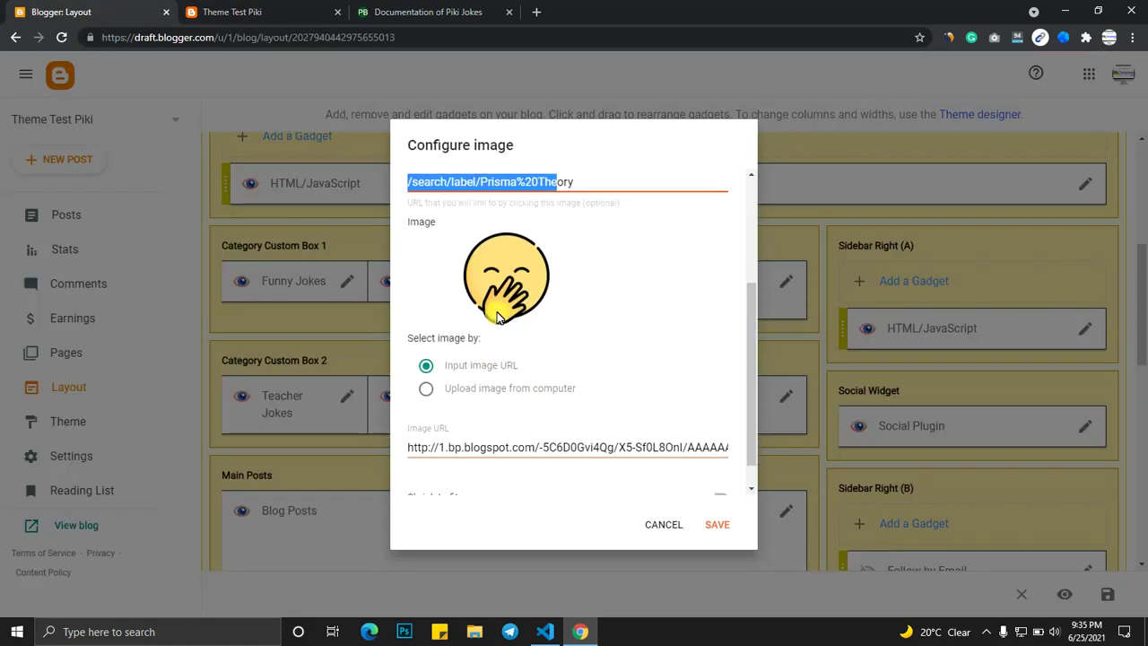
{"action": "scroll", "coordinate": [467, 377], "scroll_direction": "down", "scroll_amount": 1}
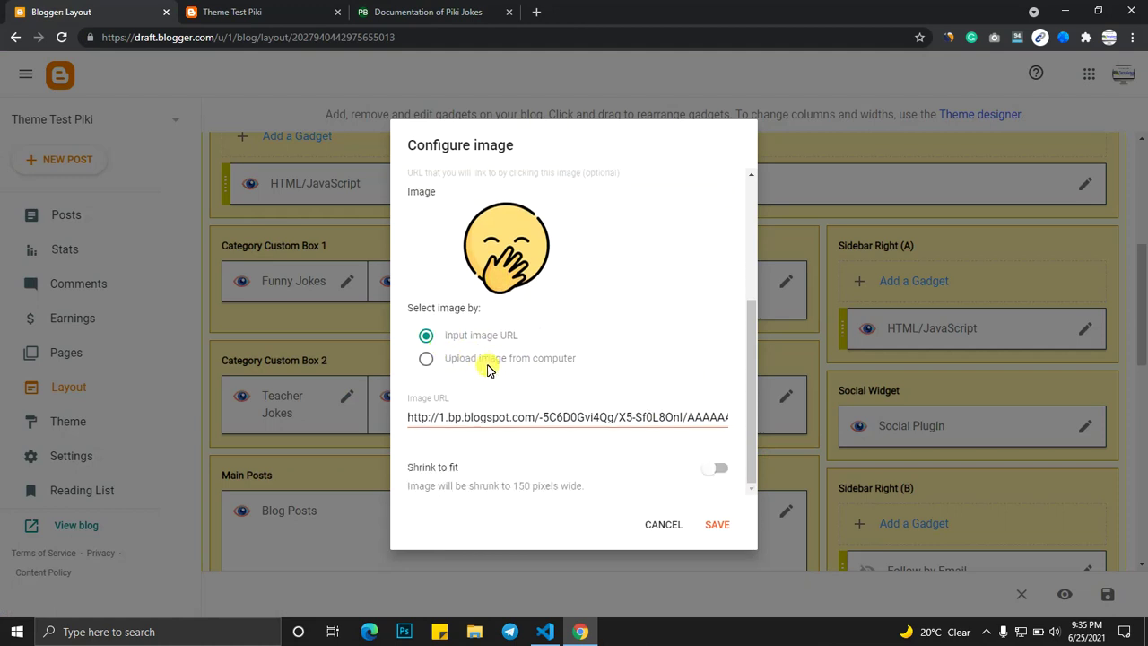
{"action": "left_click", "coordinate": [487, 361]}
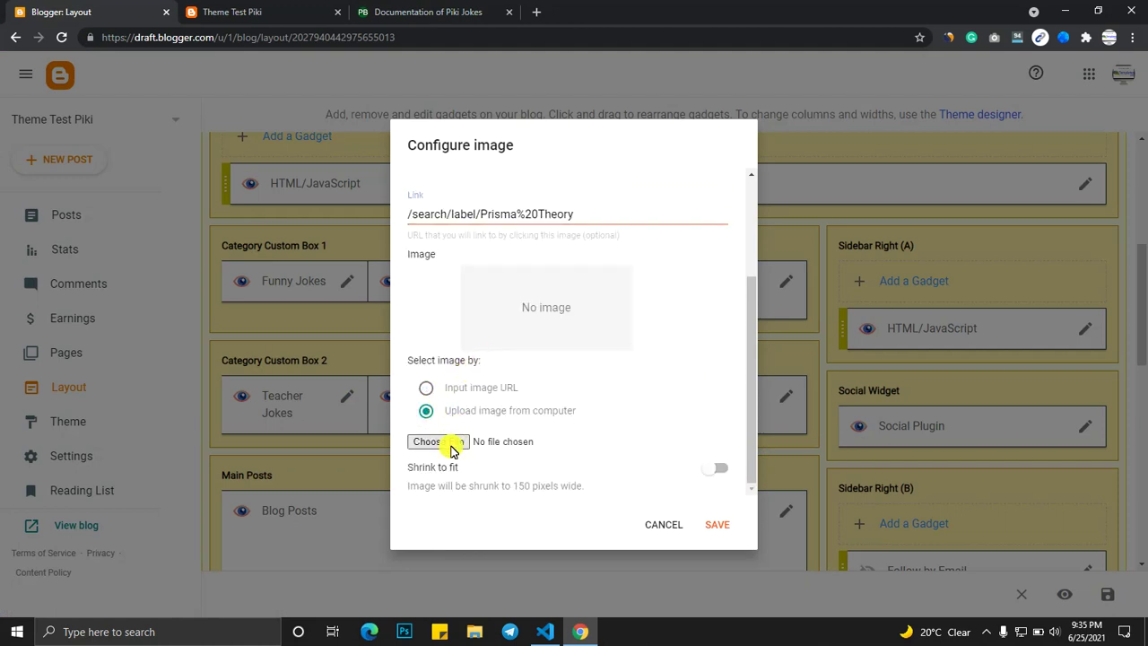
{"action": "left_click", "coordinate": [668, 525]}
Examine the recent posts on the live blog and the Blog Posts and Inside Post Ads sections in the layout
{"action": "left_click", "coordinate": [232, 12]}
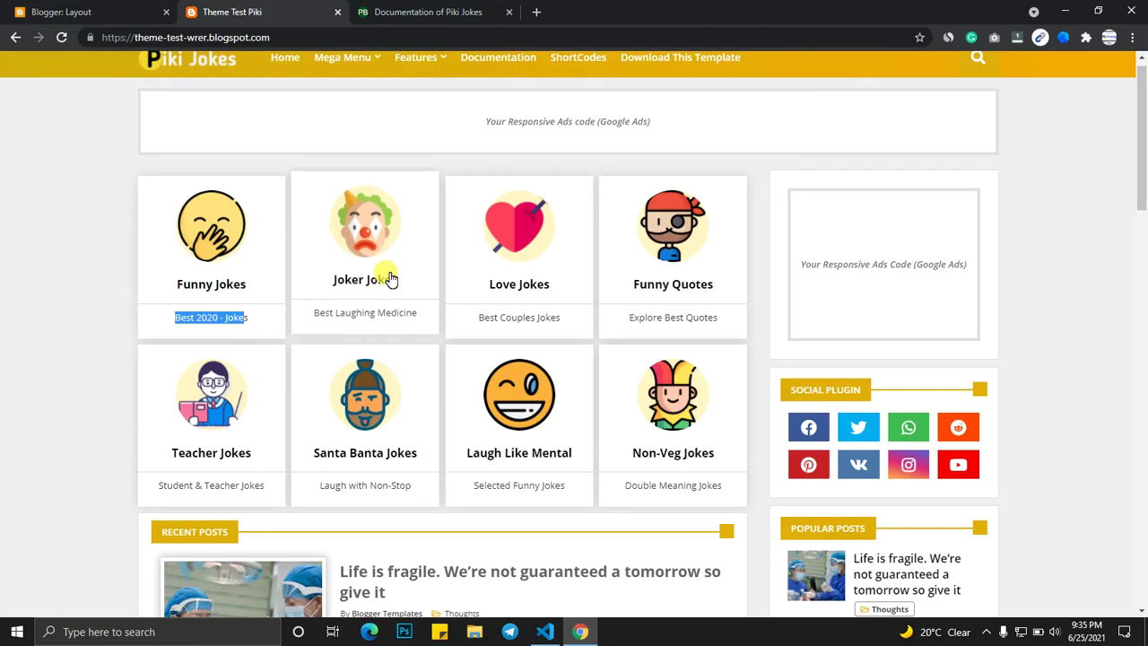
{"action": "scroll", "coordinate": [402, 310], "scroll_direction": "down", "scroll_amount": 4}
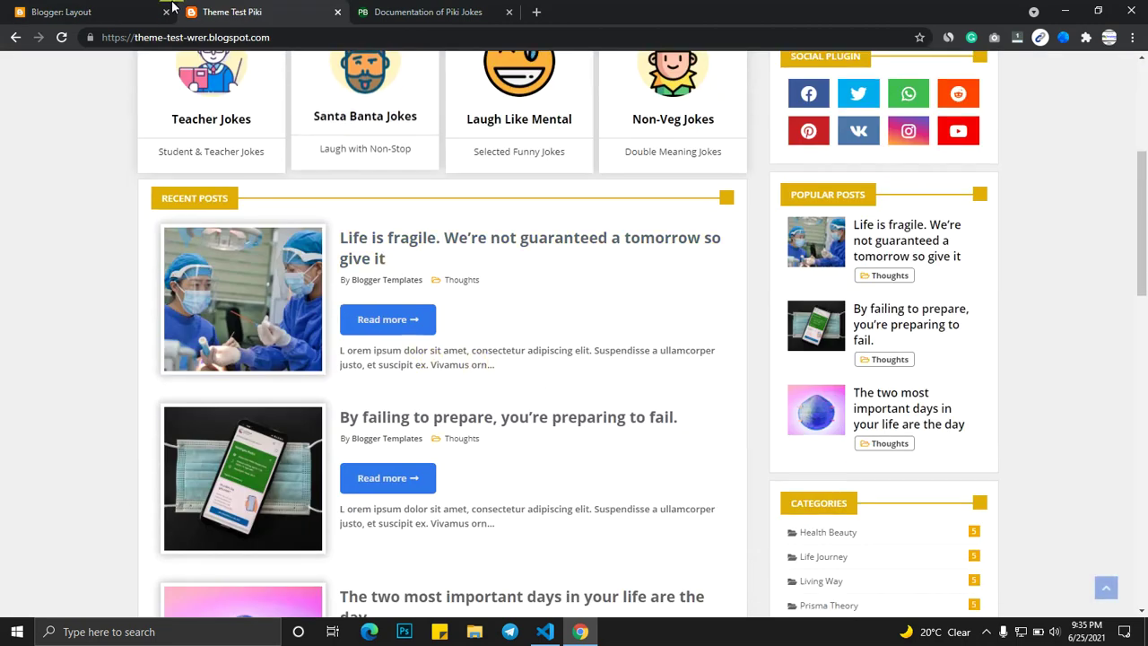
{"action": "left_click", "coordinate": [134, 12]}
{"action": "scroll", "coordinate": [403, 341], "scroll_direction": "down", "scroll_amount": 5}
{"action": "scroll", "coordinate": [410, 180], "scroll_direction": "up", "scroll_amount": 2}
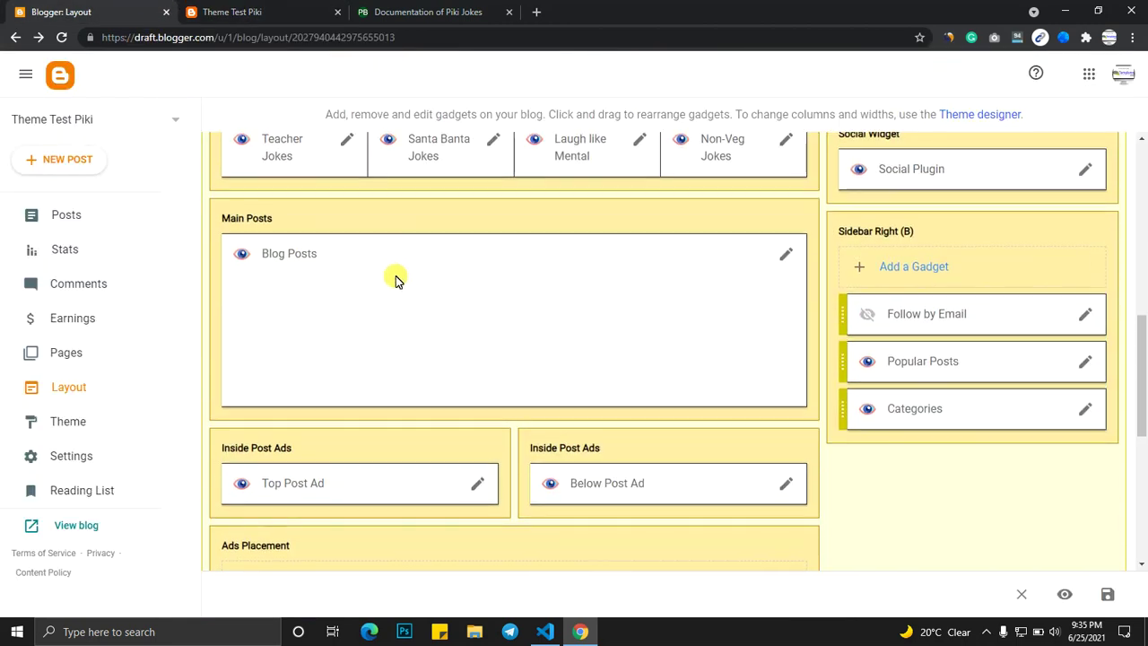
{"action": "scroll", "coordinate": [421, 339], "scroll_direction": "down", "scroll_amount": 2}
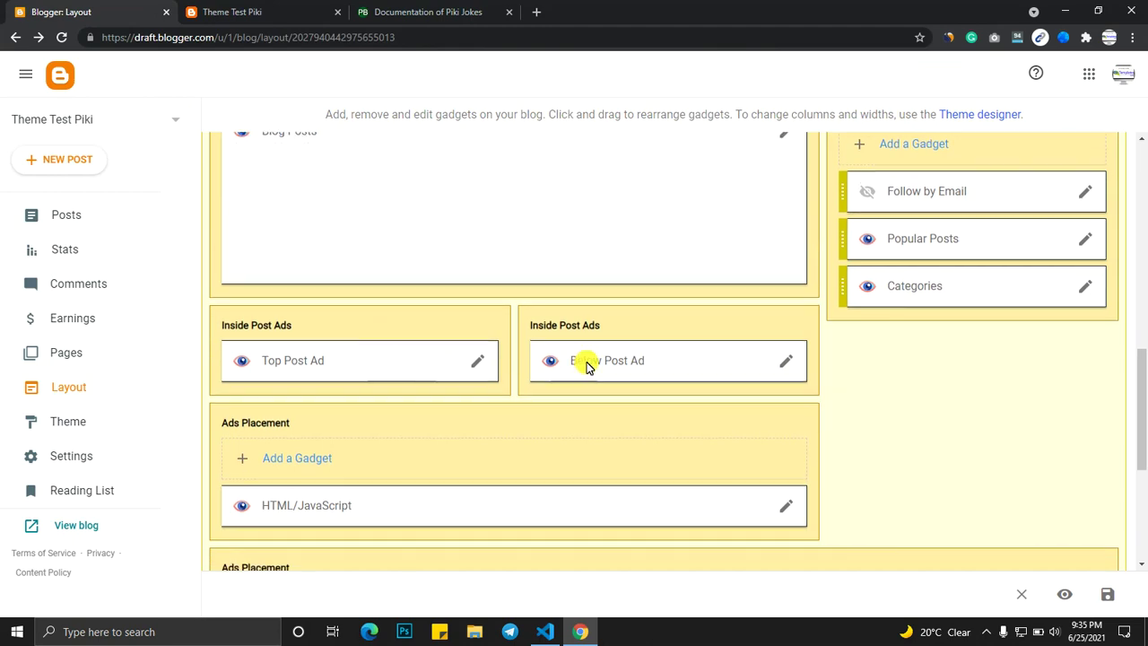
Reload the live blog, open the "Life is fragile" post, and compare its in-post ad with the Inside Post Ads gadgets in the layout
{"action": "left_click", "coordinate": [299, 9]}
{"action": "key", "text": "F5"}
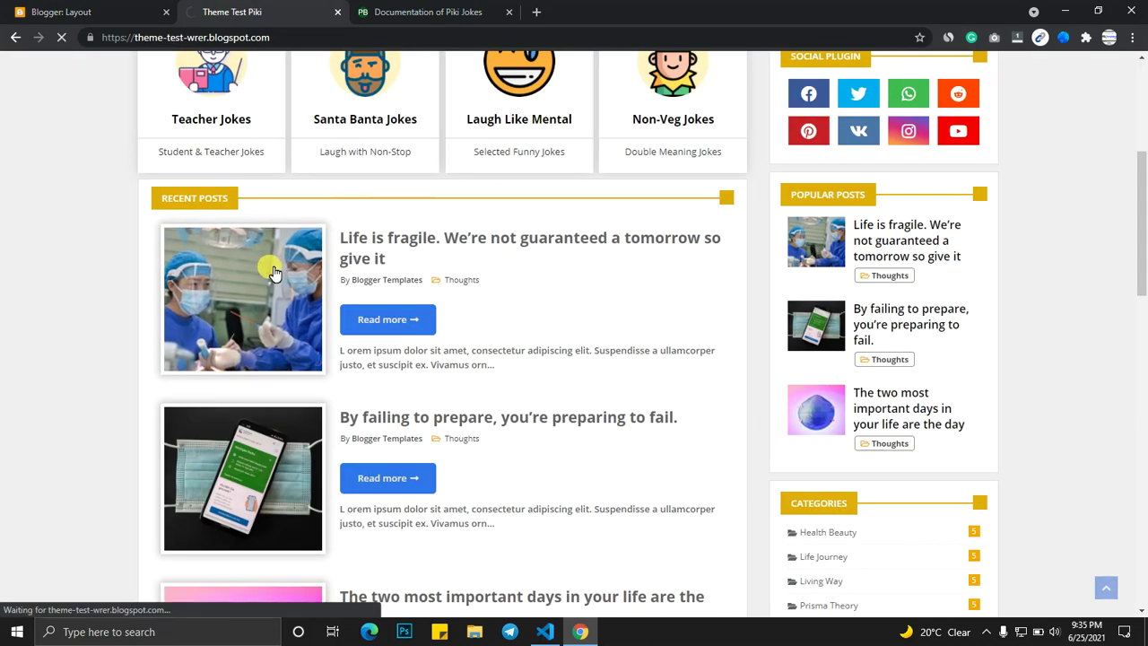
{"action": "left_click", "coordinate": [269, 274]}
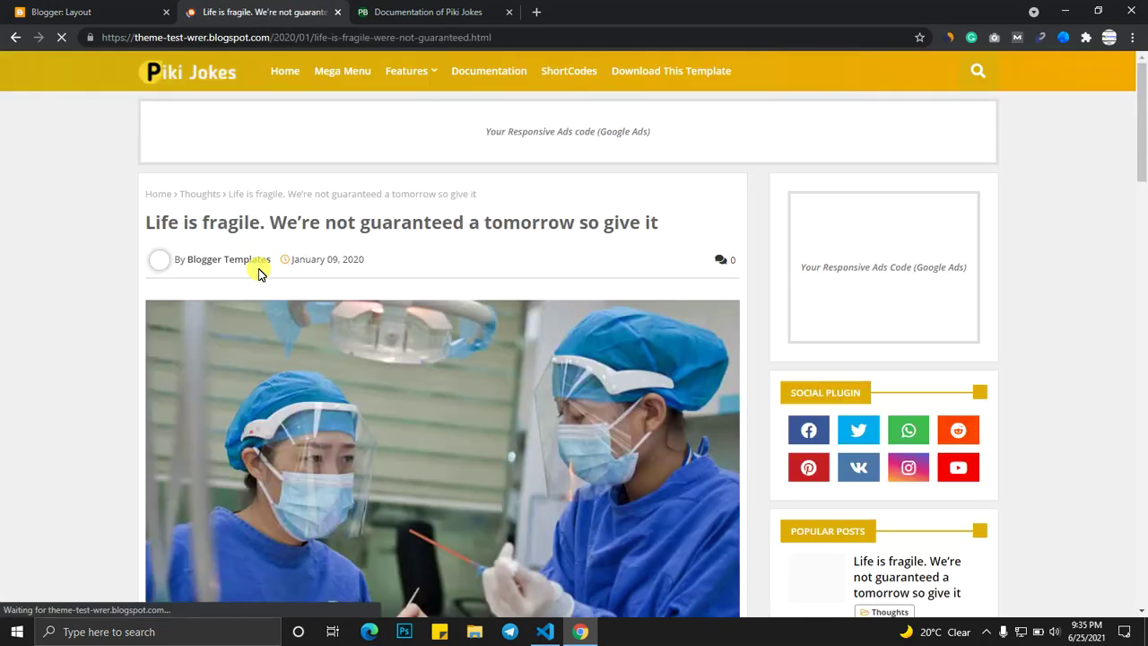
{"action": "left_click", "coordinate": [90, 12]}
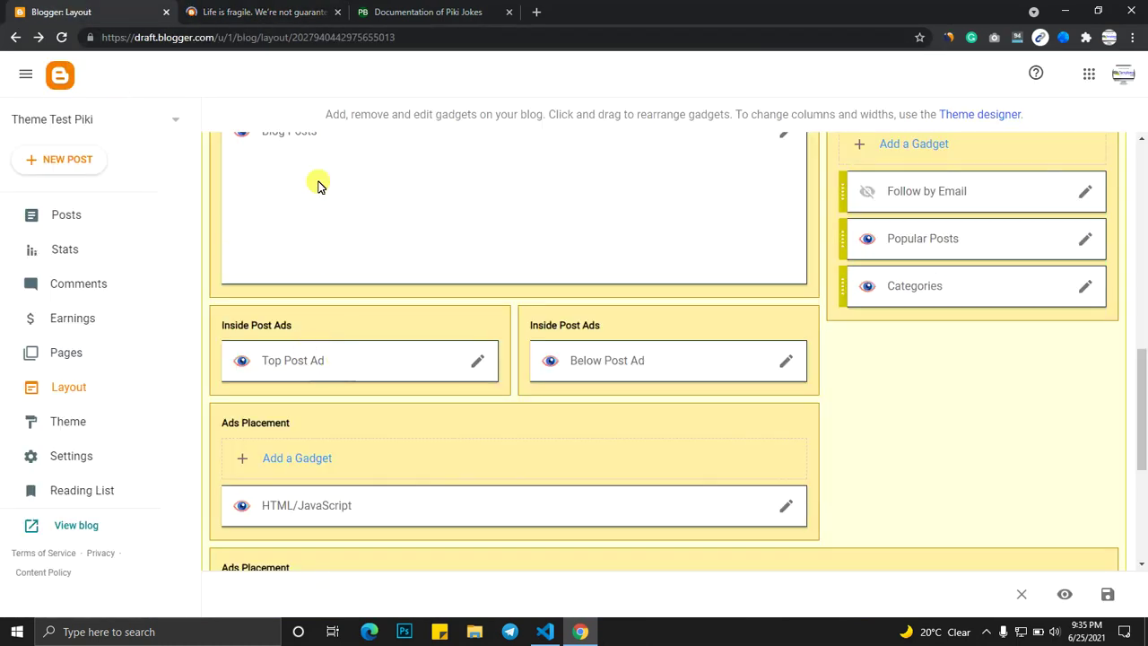
{"action": "left_click", "coordinate": [280, 9]}
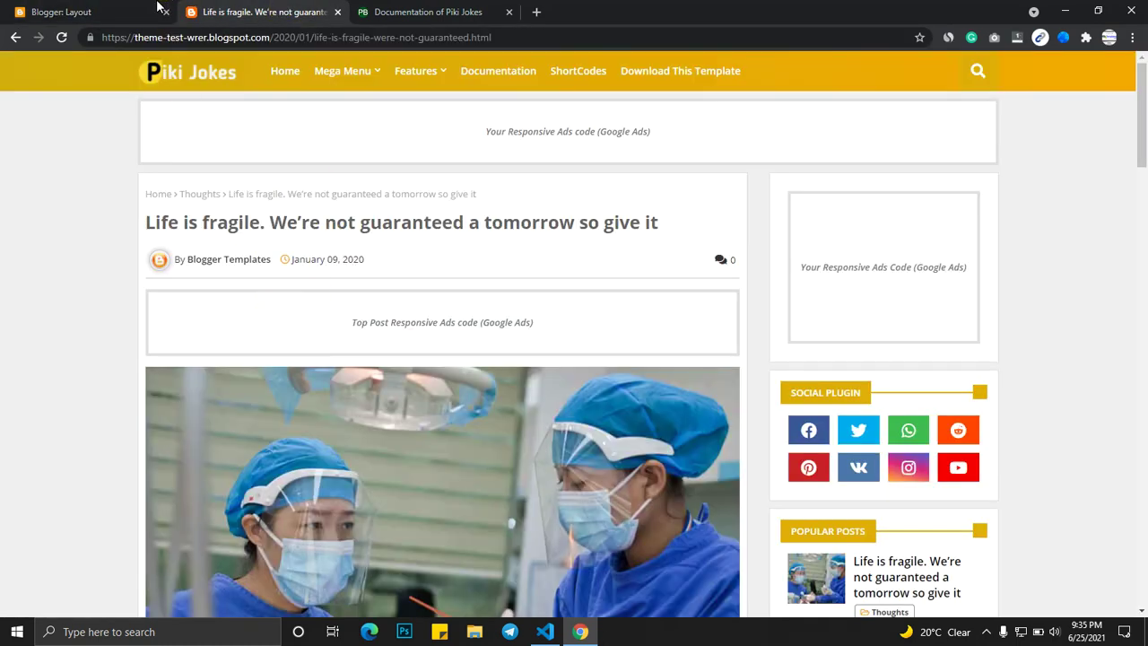
{"action": "left_click", "coordinate": [159, 7]}
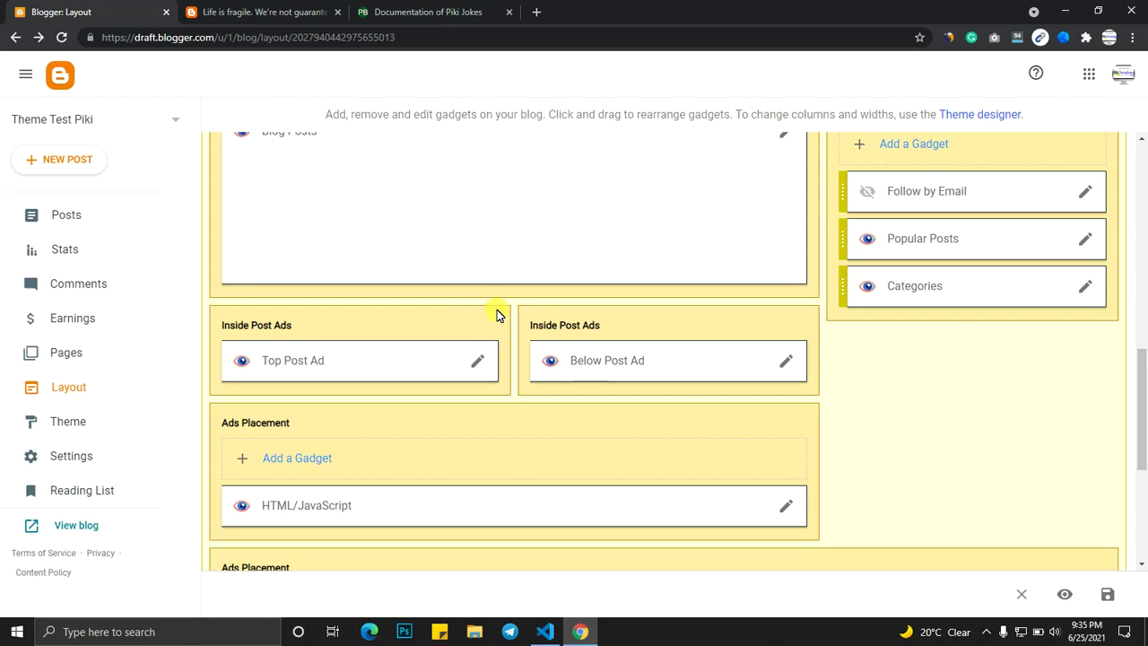
Check the below-post ad box in the live blog's open post against the Below Post Ad gadget in the layout
{"action": "left_click", "coordinate": [262, 12]}
{"action": "scroll", "coordinate": [397, 371], "scroll_direction": "down", "scroll_amount": 10}
{"action": "scroll", "coordinate": [327, 394], "scroll_direction": "down", "scroll_amount": 6}
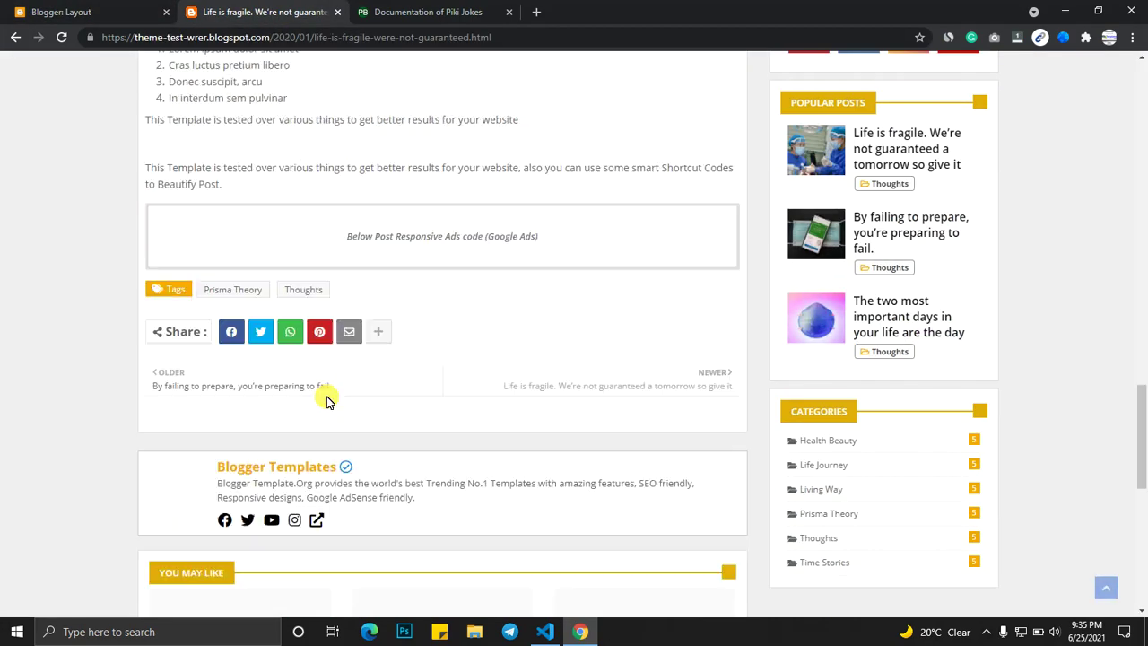
{"action": "scroll", "coordinate": [353, 287], "scroll_direction": "up", "scroll_amount": 2}
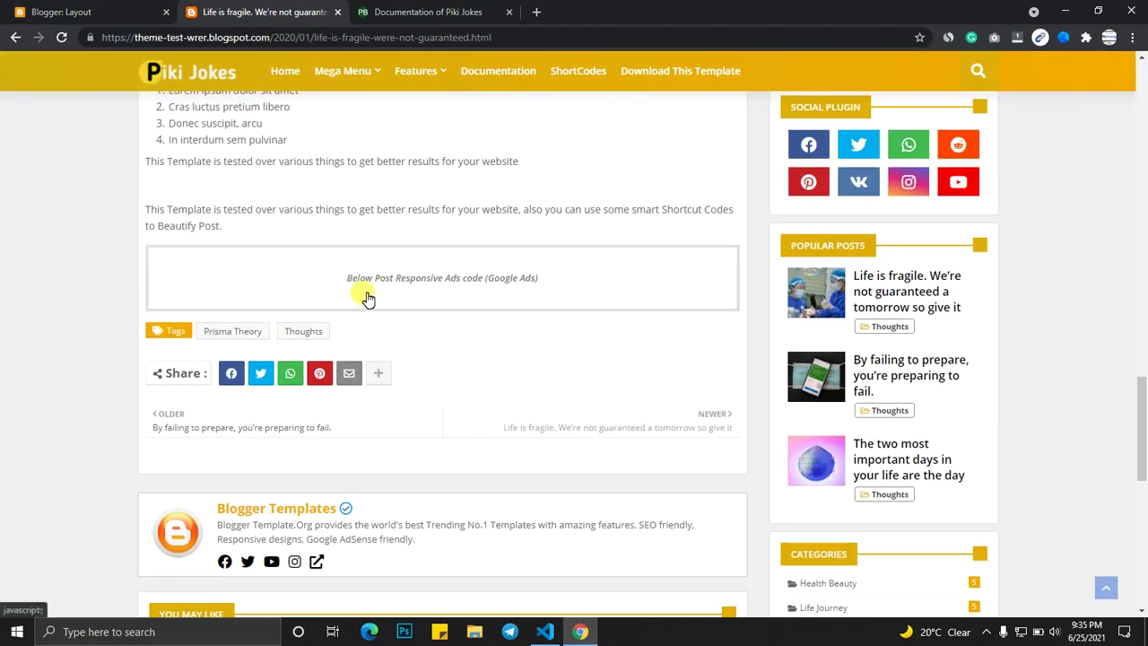
{"action": "left_click", "coordinate": [104, 10]}
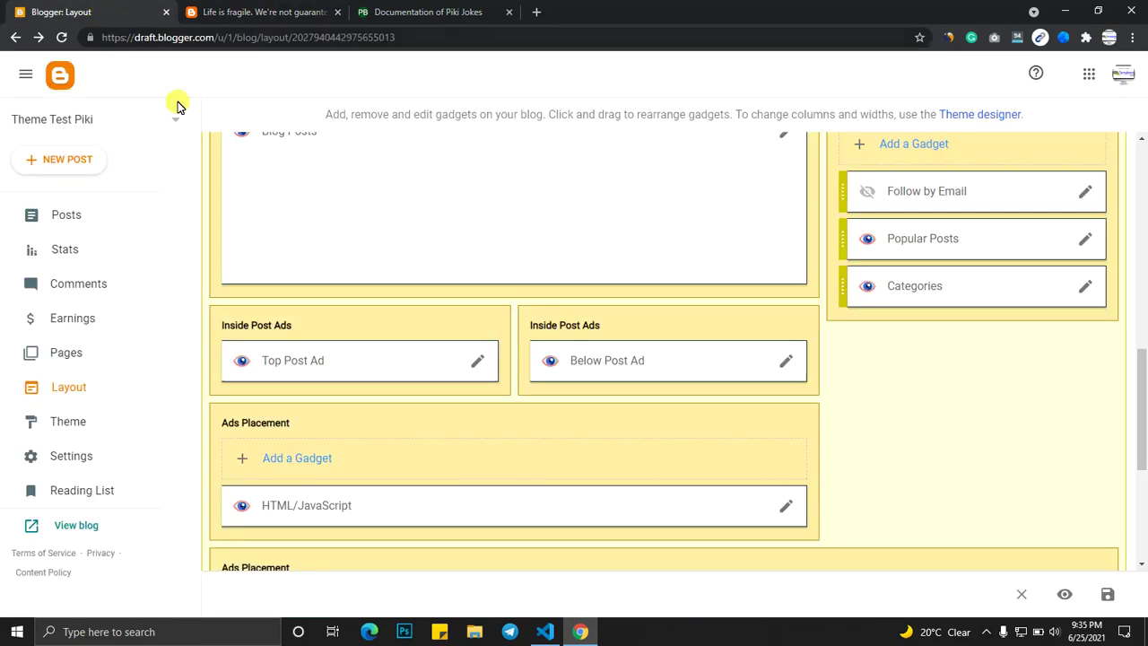
Examine the theme documentation's sections on inside-post ads, the post paragraph ad shortcode, and the Facebook Page Plugin
{"action": "left_click", "coordinate": [378, 13]}
{"action": "scroll", "coordinate": [397, 282], "scroll_direction": "down", "scroll_amount": 8}
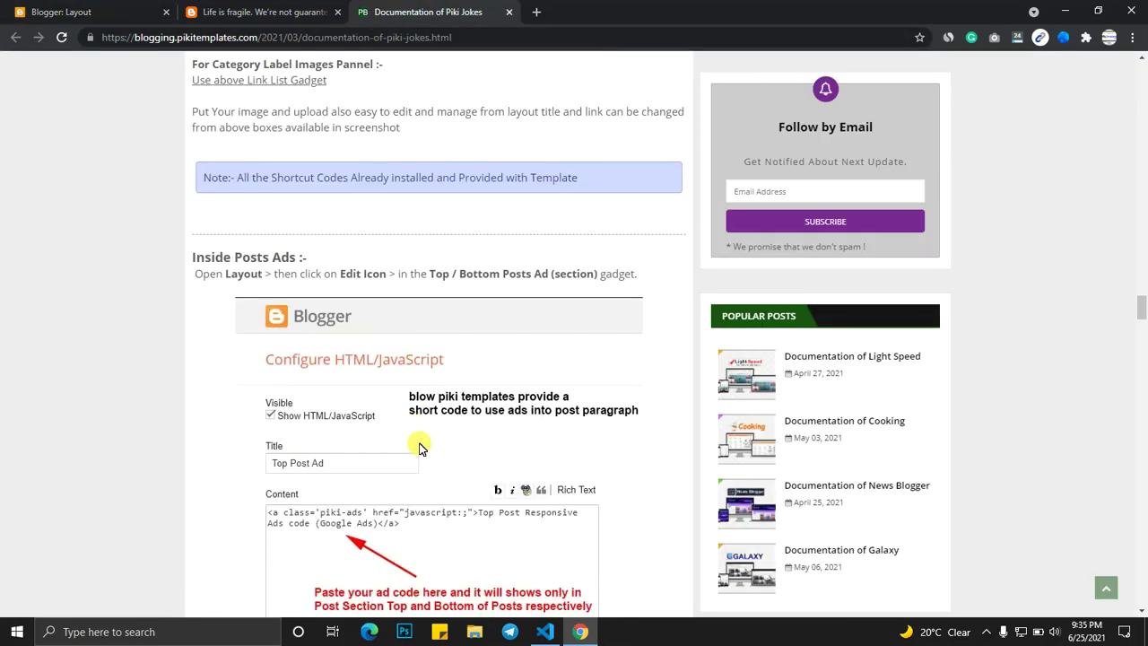
{"action": "scroll", "coordinate": [418, 440], "scroll_direction": "down", "scroll_amount": 9}
{"action": "scroll", "coordinate": [375, 361], "scroll_direction": "up", "scroll_amount": 1}
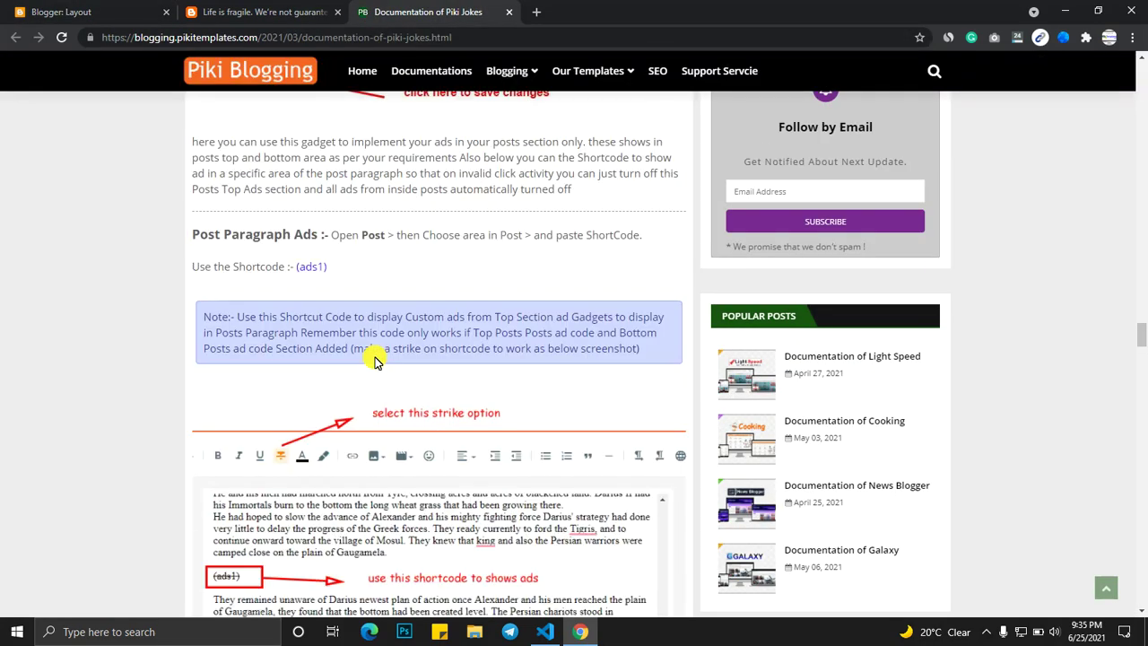
{"action": "scroll", "coordinate": [374, 361], "scroll_direction": "up", "scroll_amount": 8}
{"action": "scroll", "coordinate": [313, 297], "scroll_direction": "down", "scroll_amount": 18}
{"action": "left_click_drag", "start_coordinate": [249, 213], "coordinate": [333, 404]}
{"action": "left_click", "coordinate": [99, 383]}
{"action": "scroll", "coordinate": [254, 359], "scroll_direction": "down", "scroll_amount": 2}
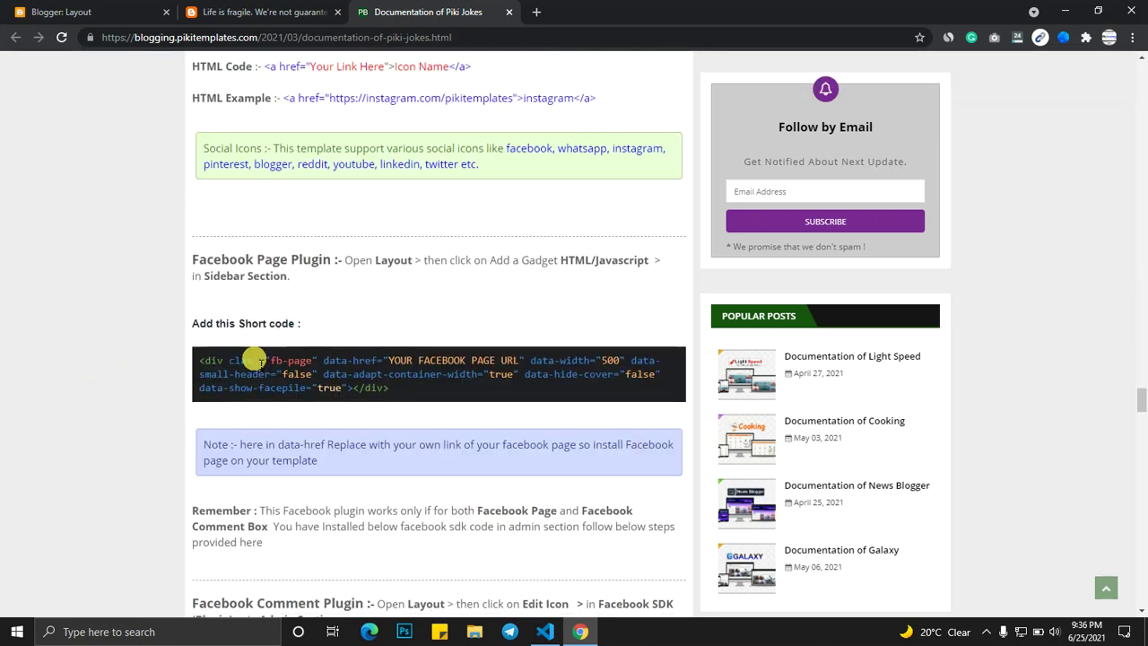
Review the lower Ads Placement and footer sections in the layout, and compare them with the bottom of the live blog's homepage
{"action": "left_click", "coordinate": [74, 11]}
{"action": "scroll", "coordinate": [290, 386], "scroll_direction": "down", "scroll_amount": 3}
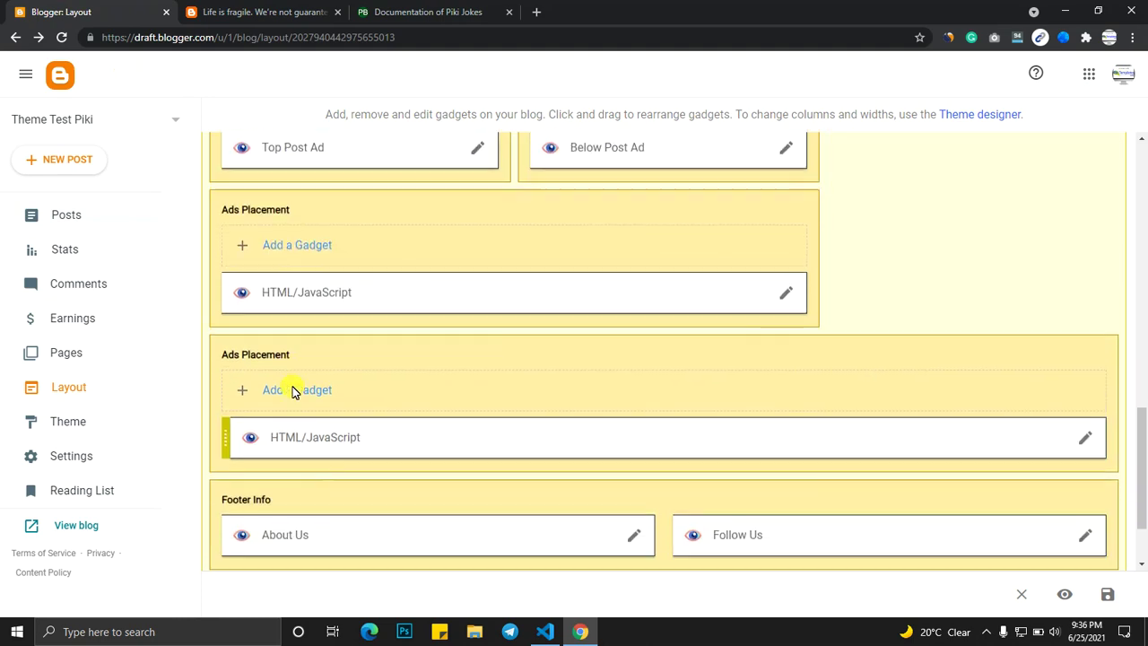
{"action": "scroll", "coordinate": [350, 367], "scroll_direction": "down", "scroll_amount": 1}
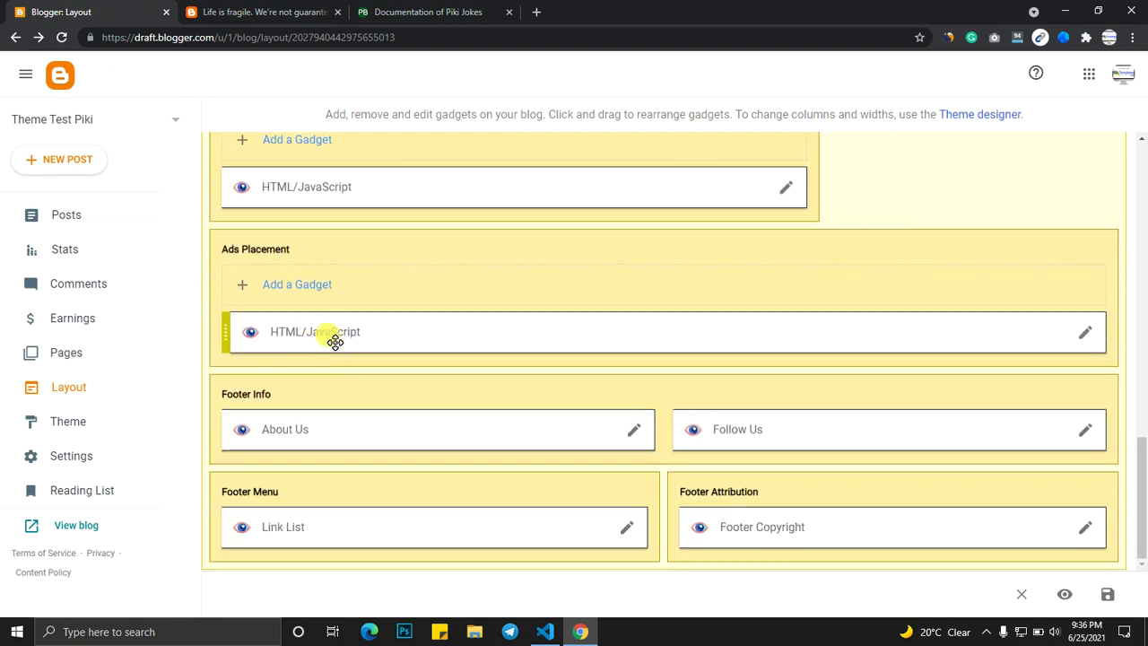
{"action": "left_click", "coordinate": [231, 8]}
{"action": "left_click", "coordinate": [20, 38]}
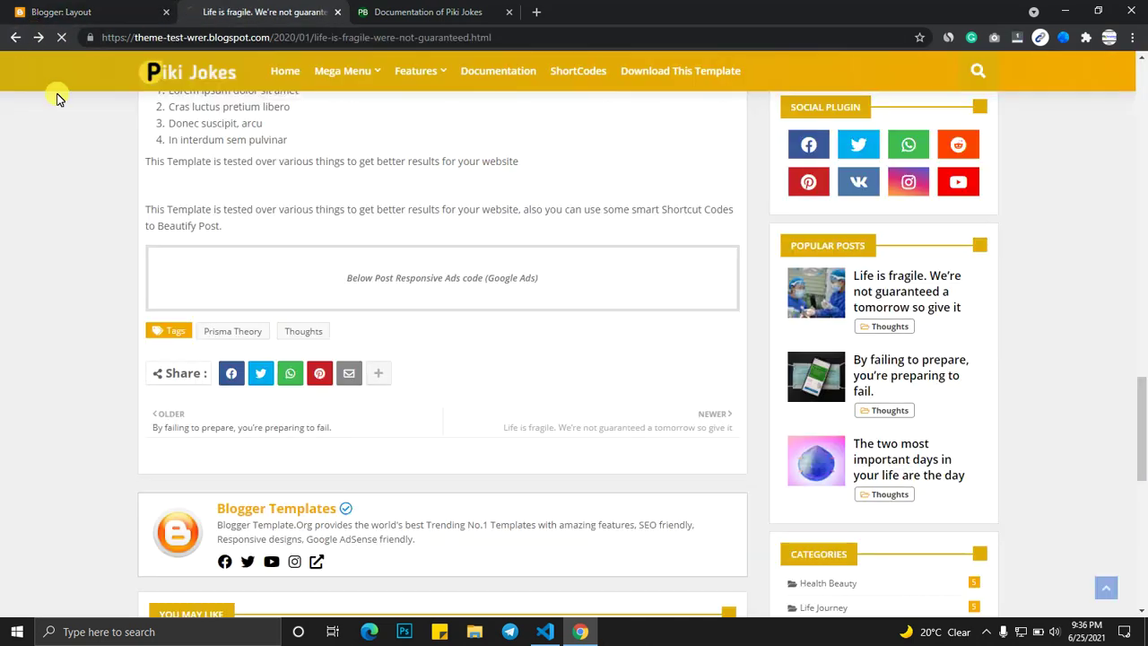
{"action": "scroll", "coordinate": [422, 386], "scroll_direction": "down", "scroll_amount": 10}
{"action": "scroll", "coordinate": [430, 399], "scroll_direction": "down", "scroll_amount": 3}
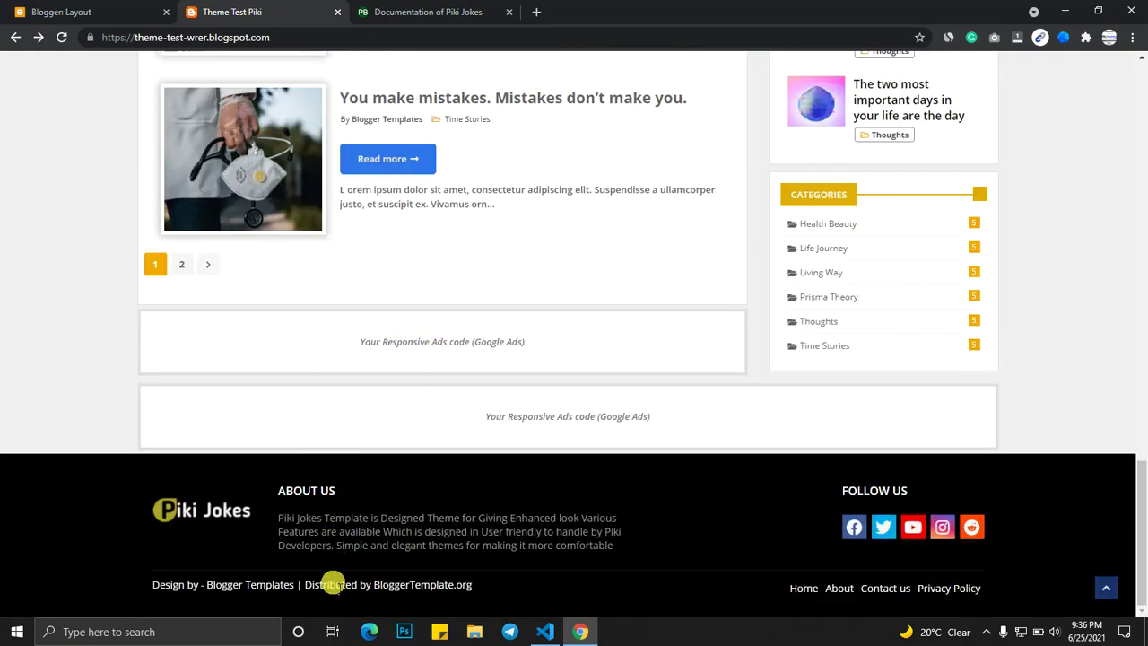
Open the About Us gadget for editing, highlight its title and caption, and locate the matching text in the live blog's footer
{"action": "left_click", "coordinate": [129, 12]}
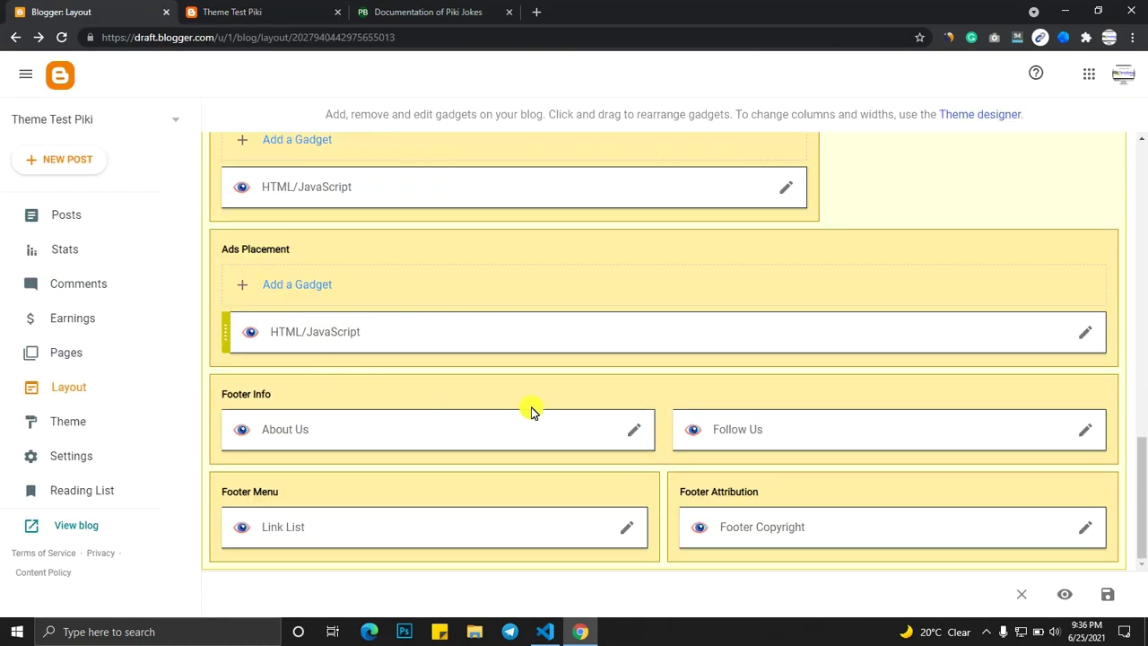
{"action": "left_click", "coordinate": [636, 429]}
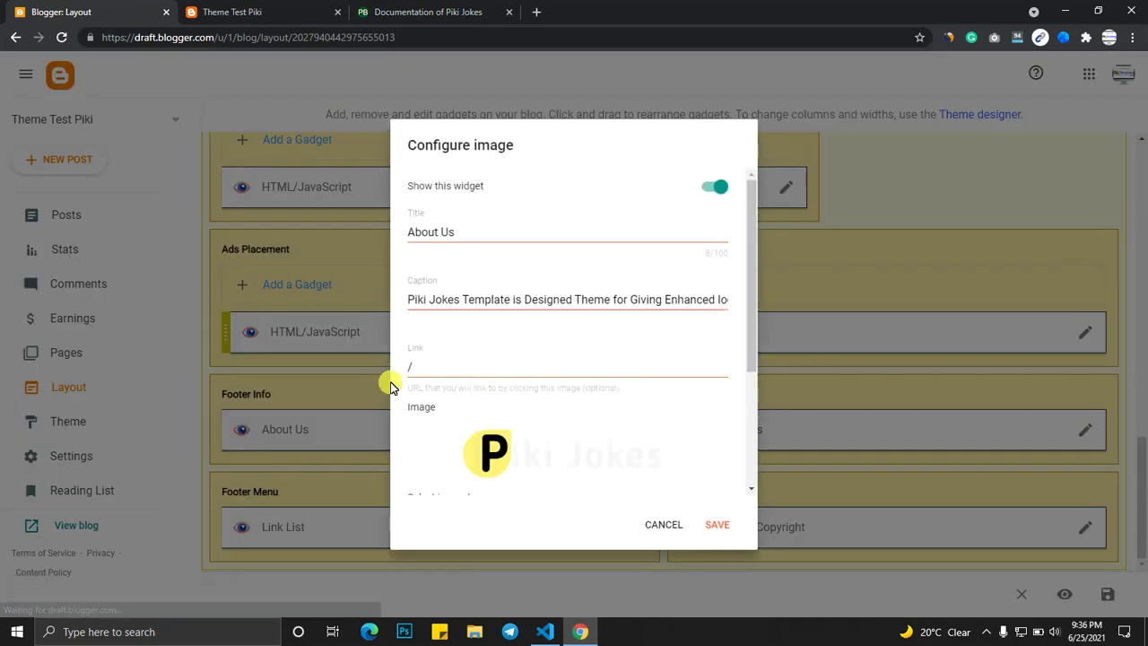
{"action": "left_click", "coordinate": [463, 234]}
{"action": "left_click_drag", "start_coordinate": [462, 234], "coordinate": [381, 227]}
{"action": "left_click_drag", "start_coordinate": [626, 299], "coordinate": [435, 299]}
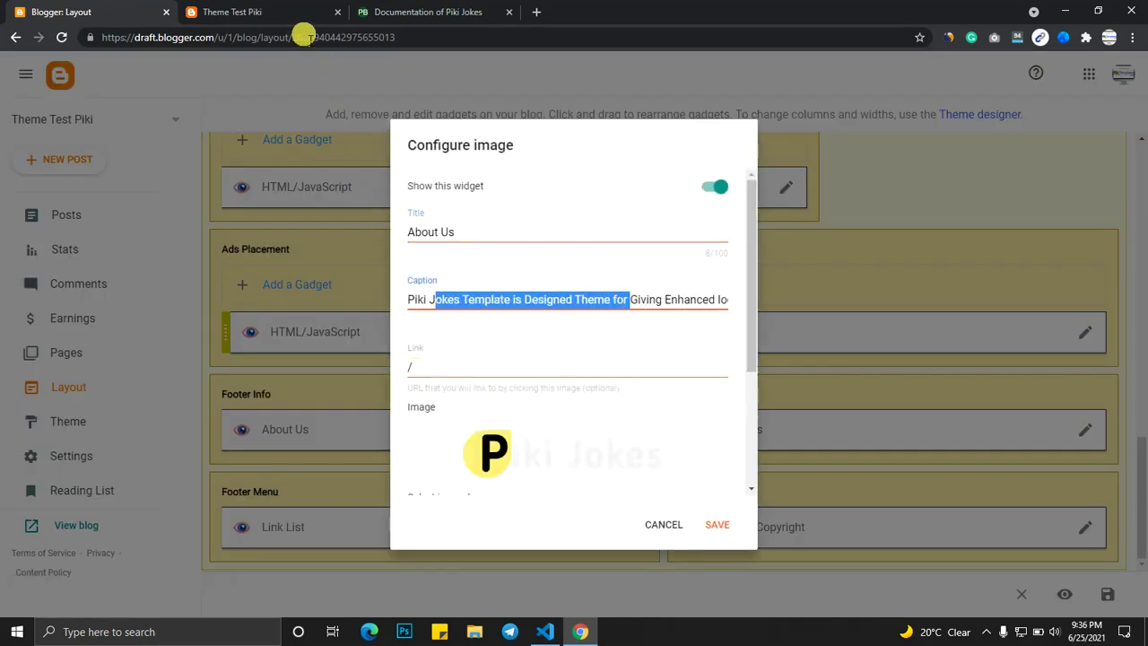
{"action": "left_click", "coordinate": [299, 12]}
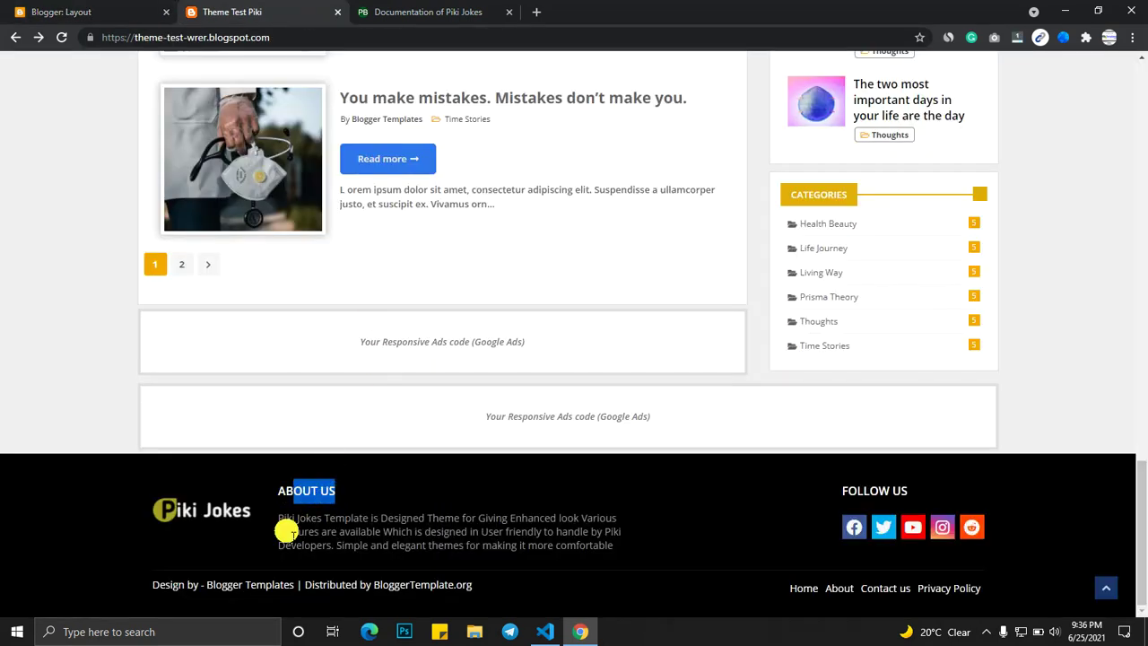
{"action": "left_click_drag", "start_coordinate": [284, 530], "coordinate": [295, 382]}
Review the About Us gadget's image settings, save the gadget, and check the logo in the live blog's footer
{"action": "left_click", "coordinate": [121, 16]}
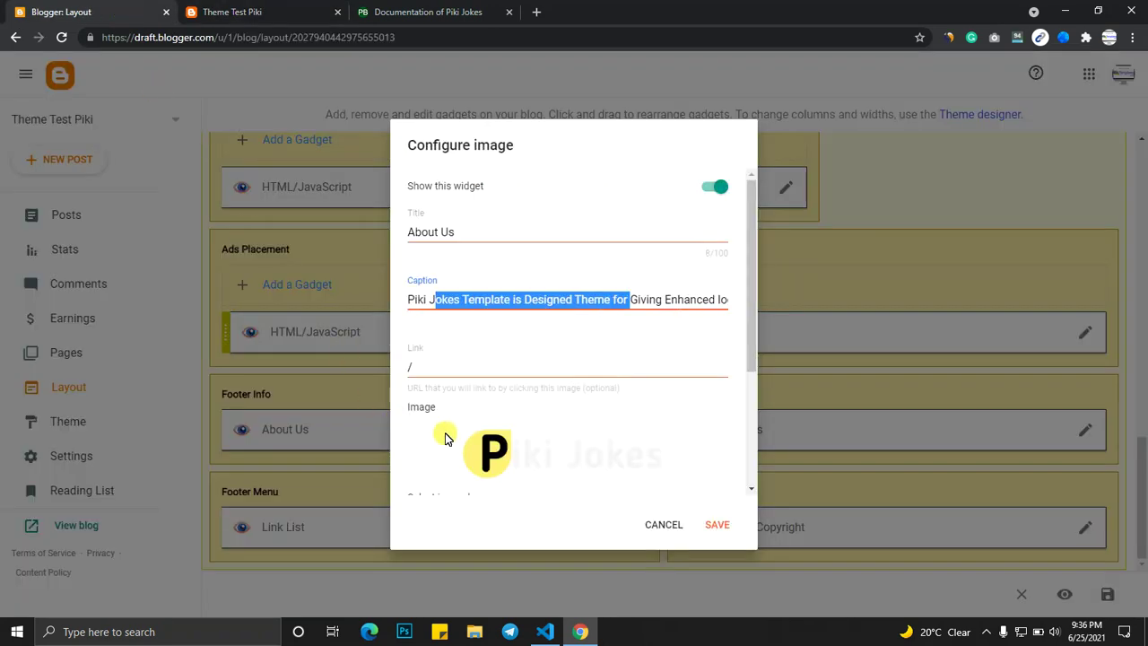
{"action": "scroll", "coordinate": [504, 392], "scroll_direction": "down", "scroll_amount": 2}
{"action": "left_click", "coordinate": [724, 533]}
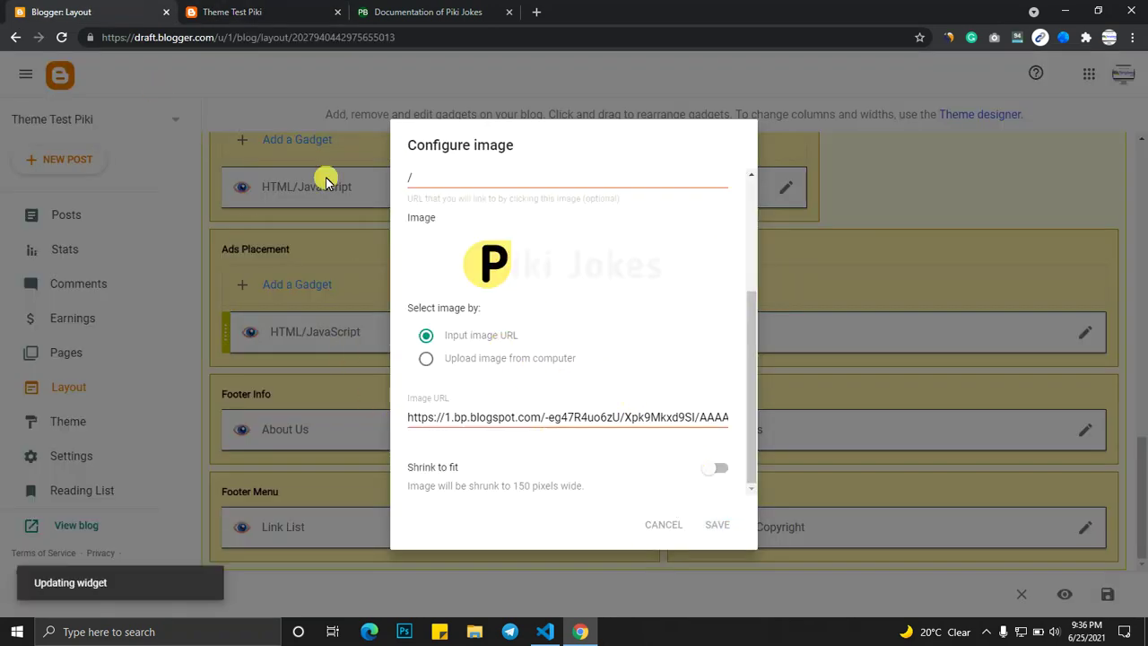
{"action": "left_click", "coordinate": [241, 11]}
{"action": "left_click", "coordinate": [129, 510]}
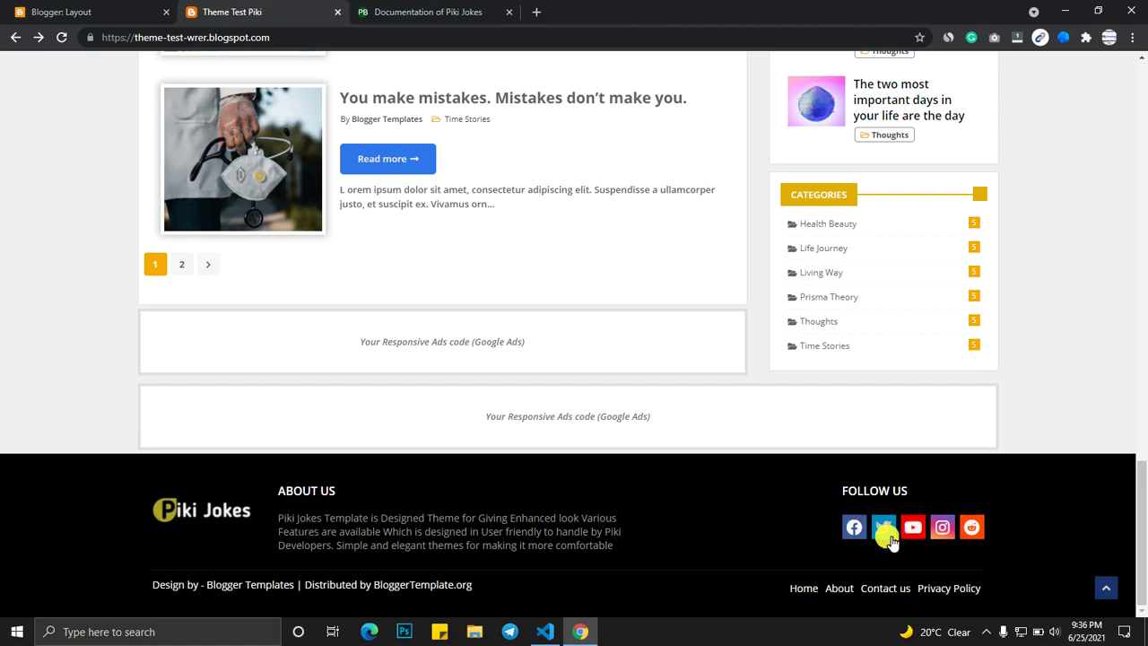
Rename the facebook-f link in the Follow Us gadget to whatsapp, and save the gadget
{"action": "left_click", "coordinate": [139, 11]}
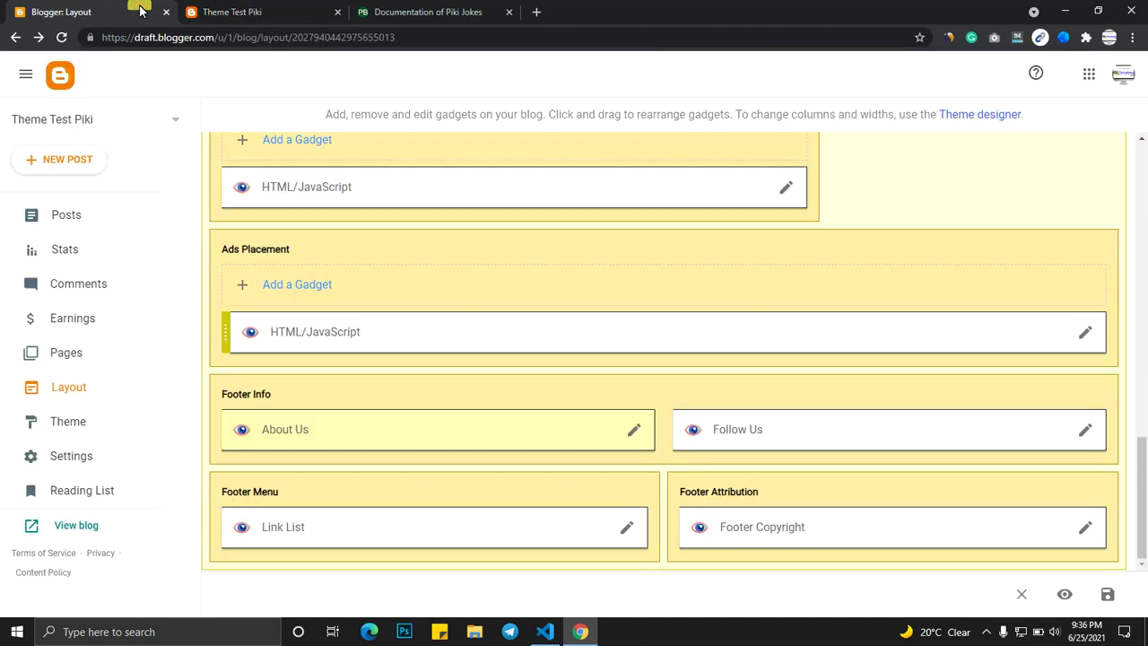
{"action": "left_click", "coordinate": [1082, 434]}
{"action": "scroll", "coordinate": [538, 376], "scroll_direction": "down", "scroll_amount": 3}
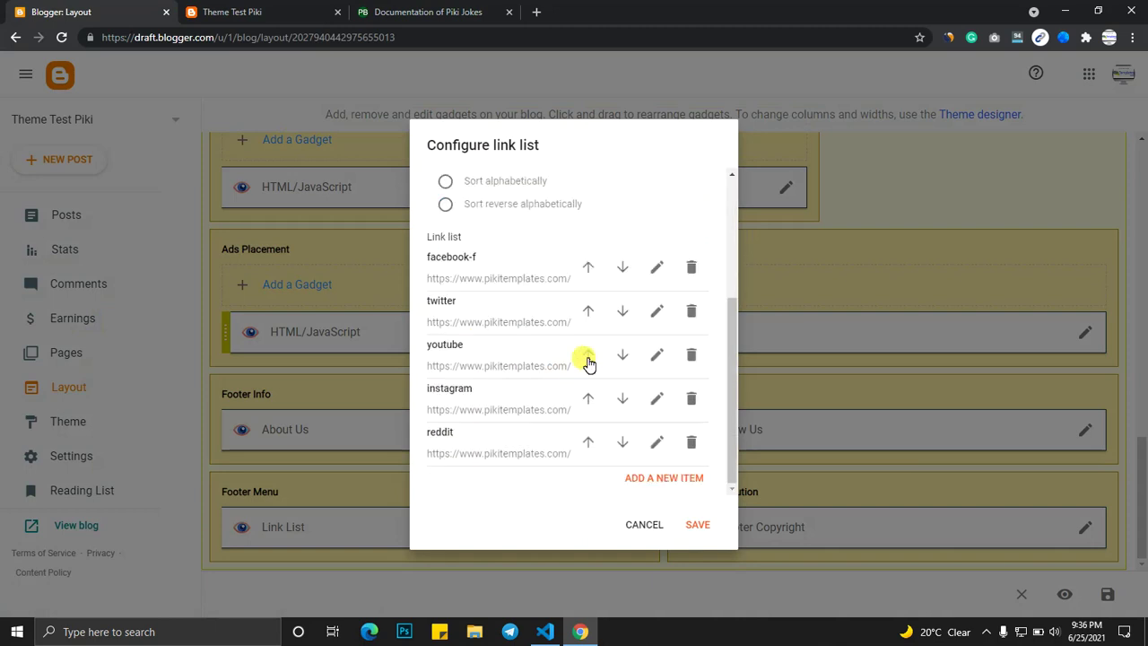
{"action": "left_click", "coordinate": [657, 267]}
{"action": "left_click_drag", "start_coordinate": [489, 284], "coordinate": [372, 278]}
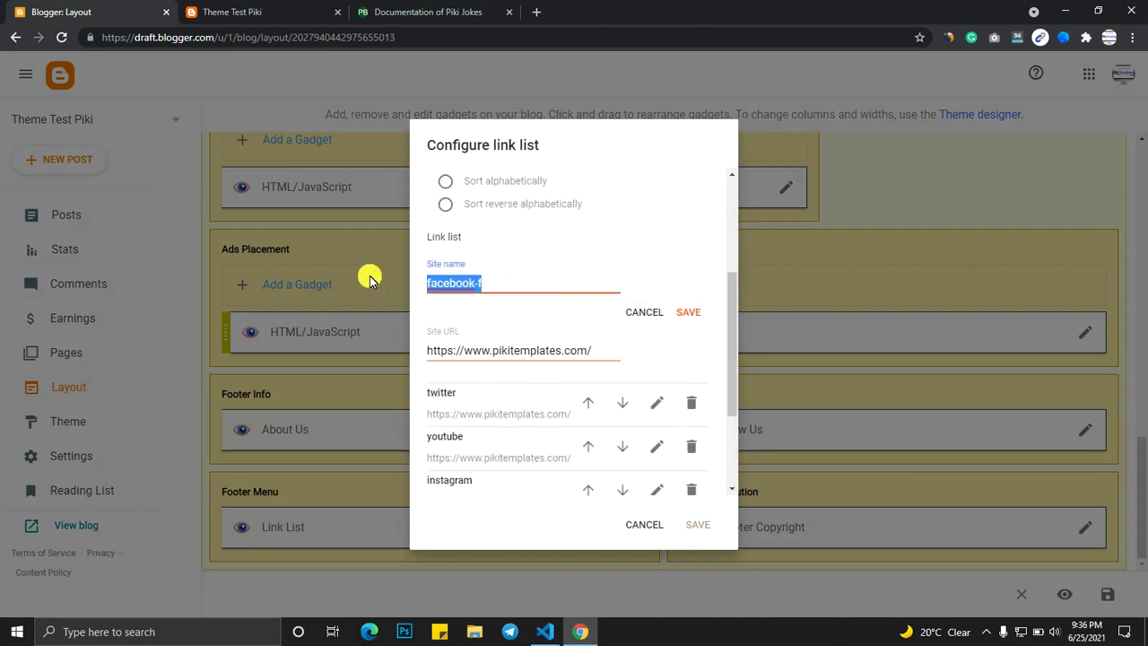
{"action": "type", "text": "wh"}
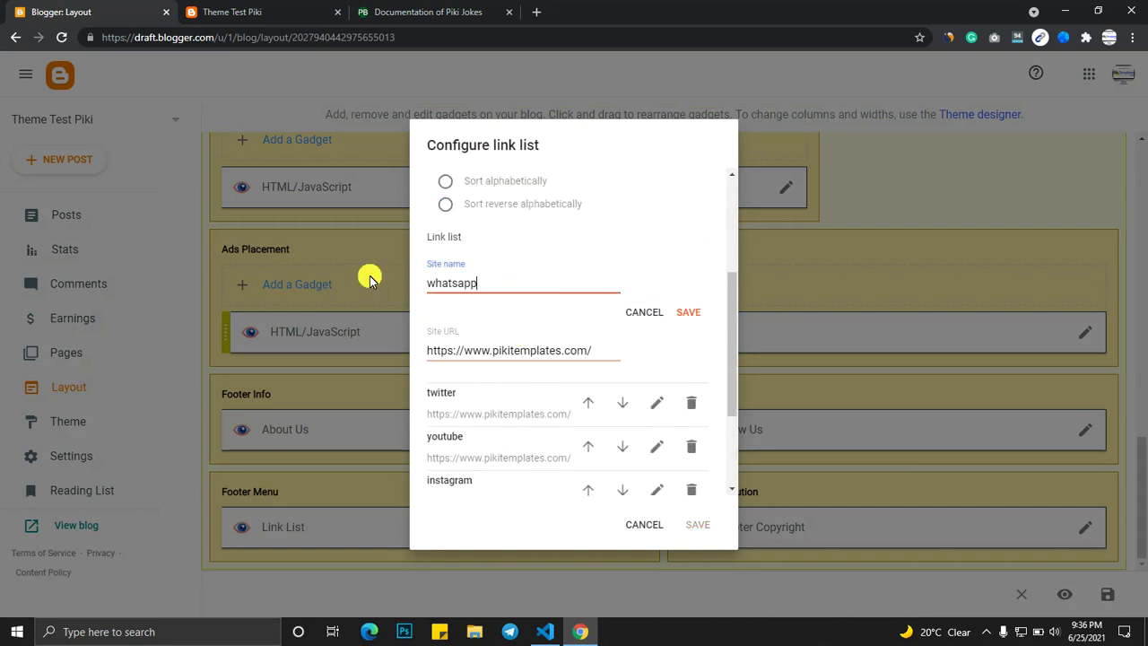
{"action": "type", "text": "atsapp"}
{"action": "left_click", "coordinate": [686, 312]}
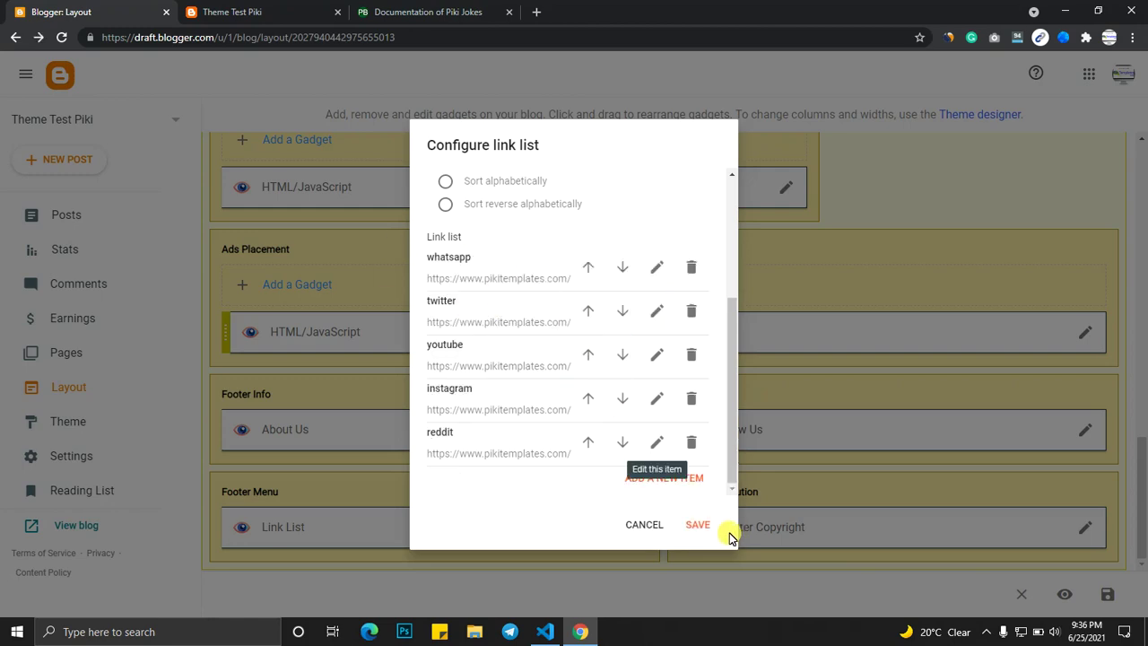
{"action": "left_click", "coordinate": [692, 523]}
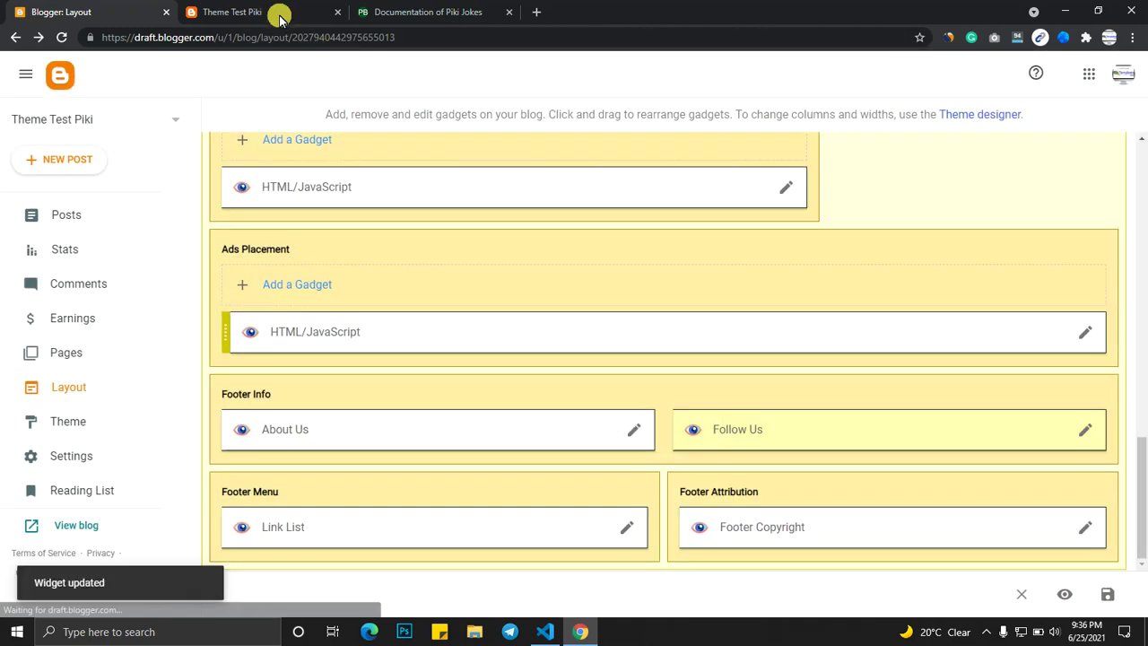
Check the live blog's footer, and read the documentation's sections on footer social media and footer pages
{"action": "left_click", "coordinate": [280, 13]}
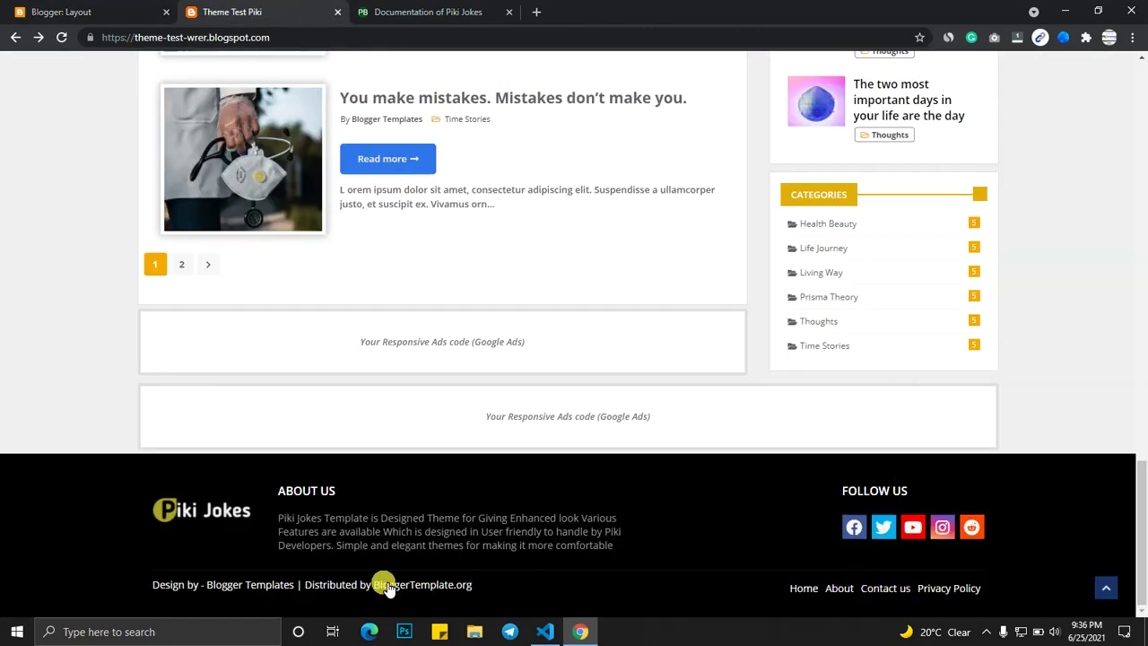
{"action": "left_click", "coordinate": [377, 13]}
{"action": "scroll", "coordinate": [415, 325], "scroll_direction": "up", "scroll_amount": 3}
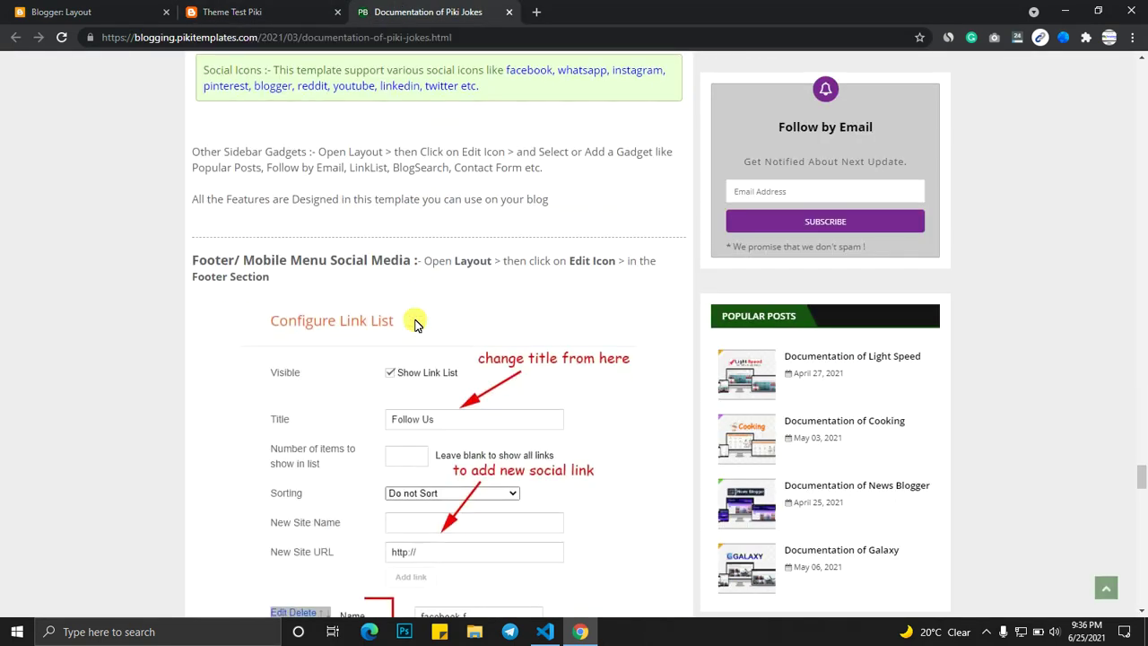
{"action": "scroll", "coordinate": [426, 327], "scroll_direction": "down", "scroll_amount": 4}
{"action": "scroll", "coordinate": [402, 362], "scroll_direction": "down", "scroll_amount": 5}
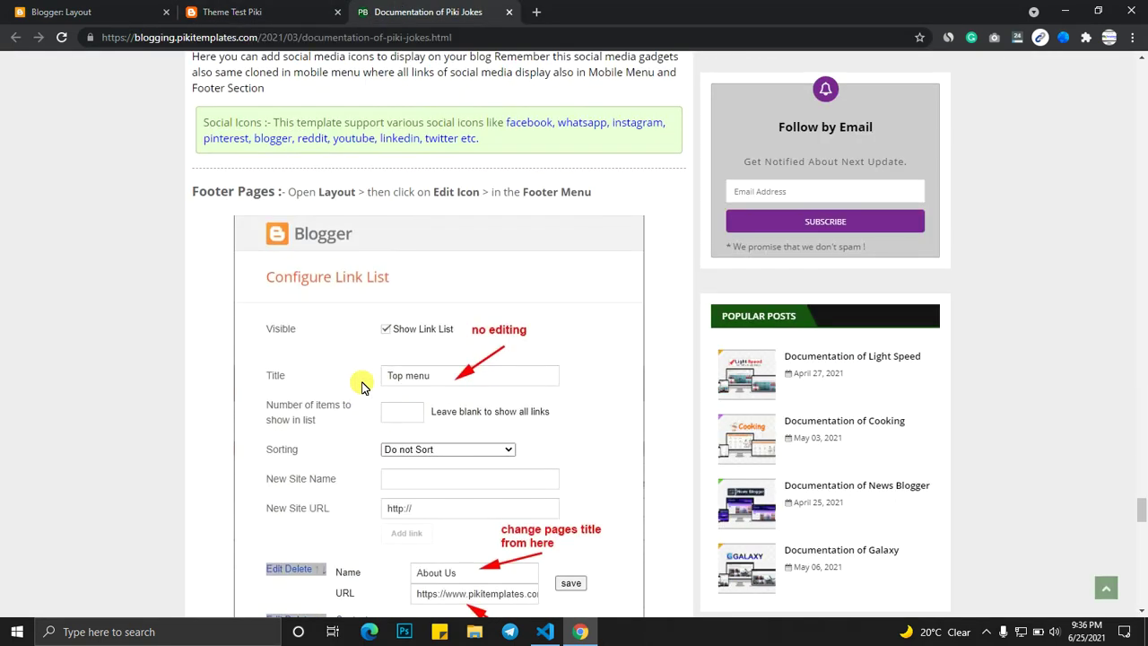
{"action": "left_click_drag", "start_coordinate": [235, 197], "coordinate": [386, 194]}
{"action": "scroll", "coordinate": [186, 220], "scroll_direction": "up", "scroll_amount": 7}
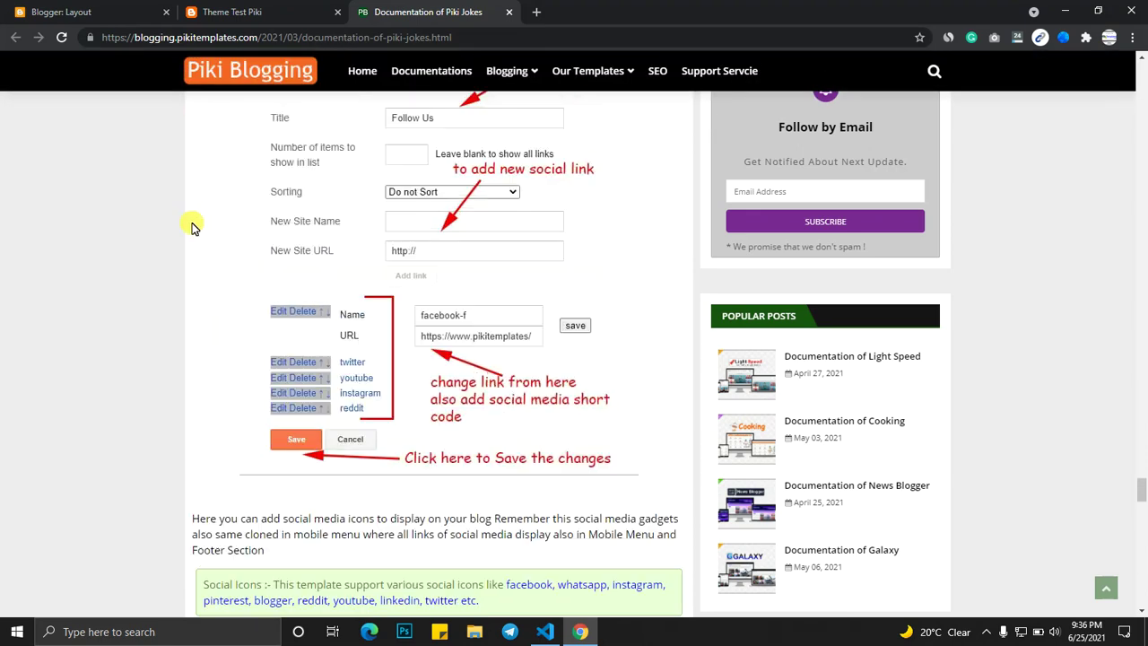
{"action": "left_click_drag", "start_coordinate": [216, 184], "coordinate": [436, 179]}
{"action": "scroll", "coordinate": [418, 302], "scroll_direction": "down", "scroll_amount": 7}
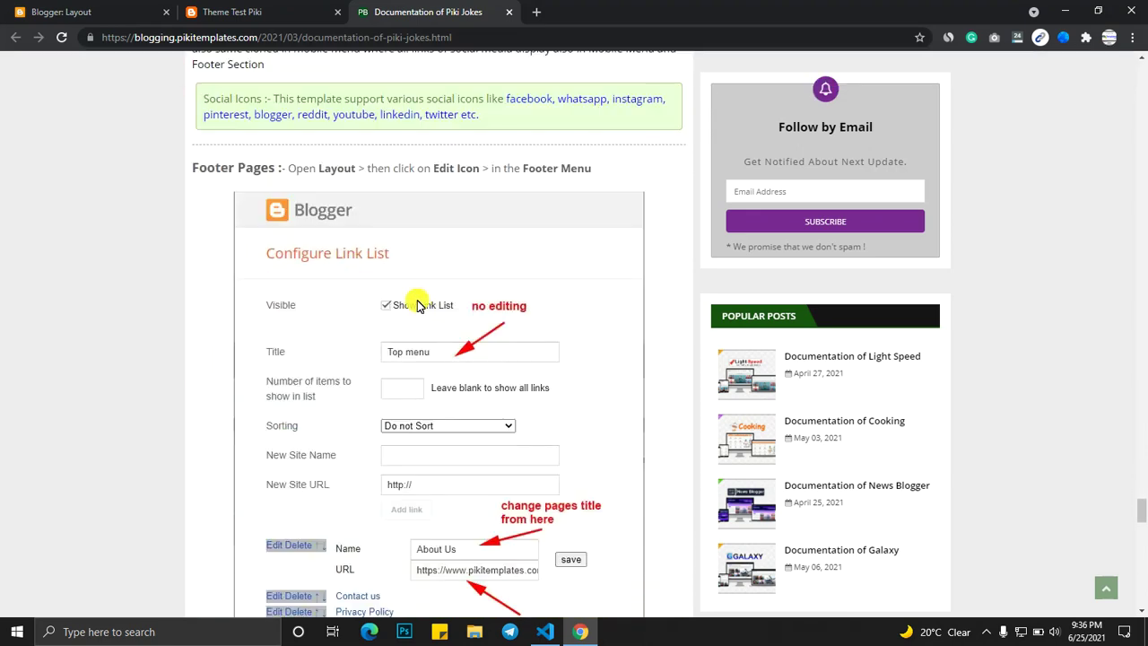
Rename the About link in the Footer Menu link list to About us, save the gadget, and check the live blog's footer
{"action": "left_click", "coordinate": [125, 11]}
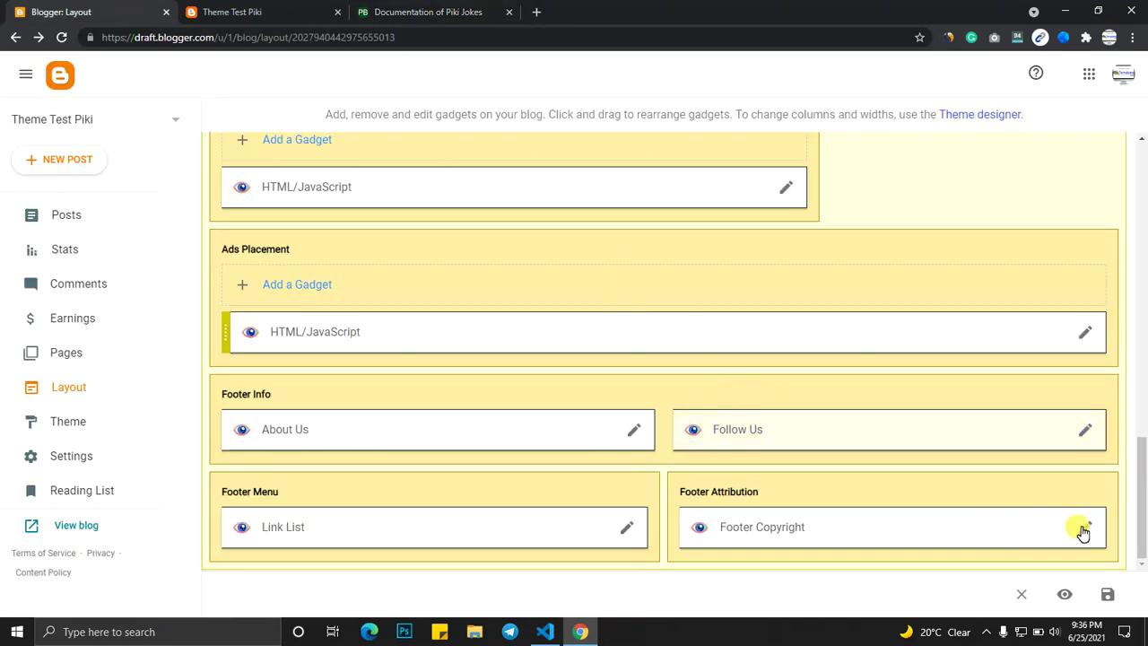
{"action": "left_click", "coordinate": [634, 530]}
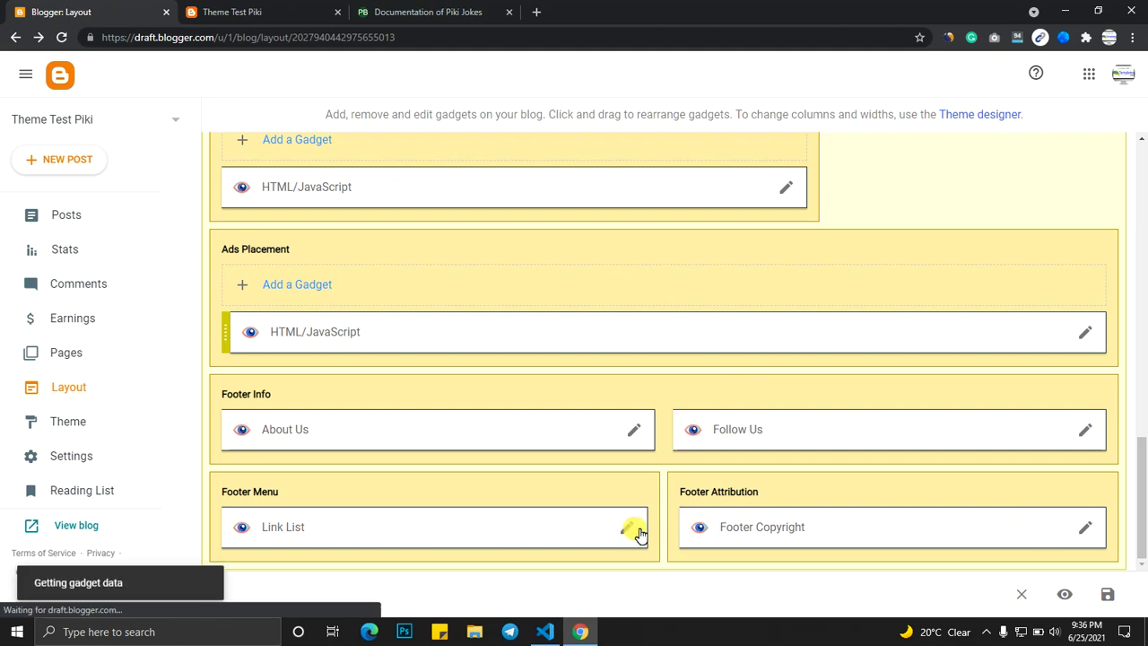
{"action": "scroll", "coordinate": [556, 410], "scroll_direction": "down", "scroll_amount": 3}
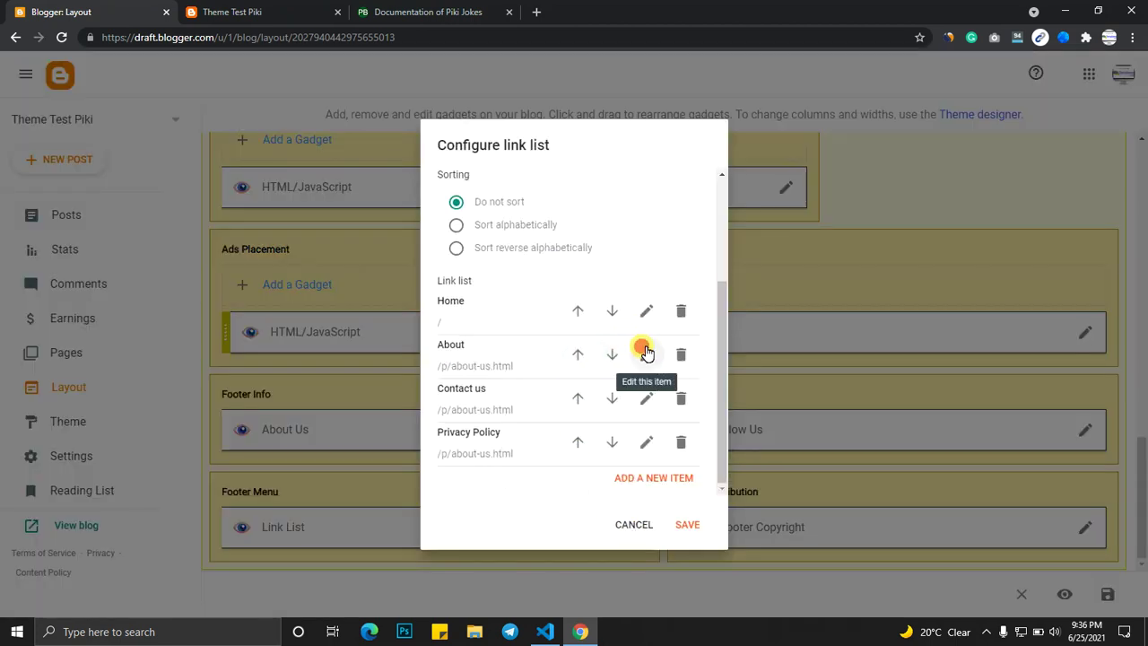
{"action": "left_click", "coordinate": [644, 355]}
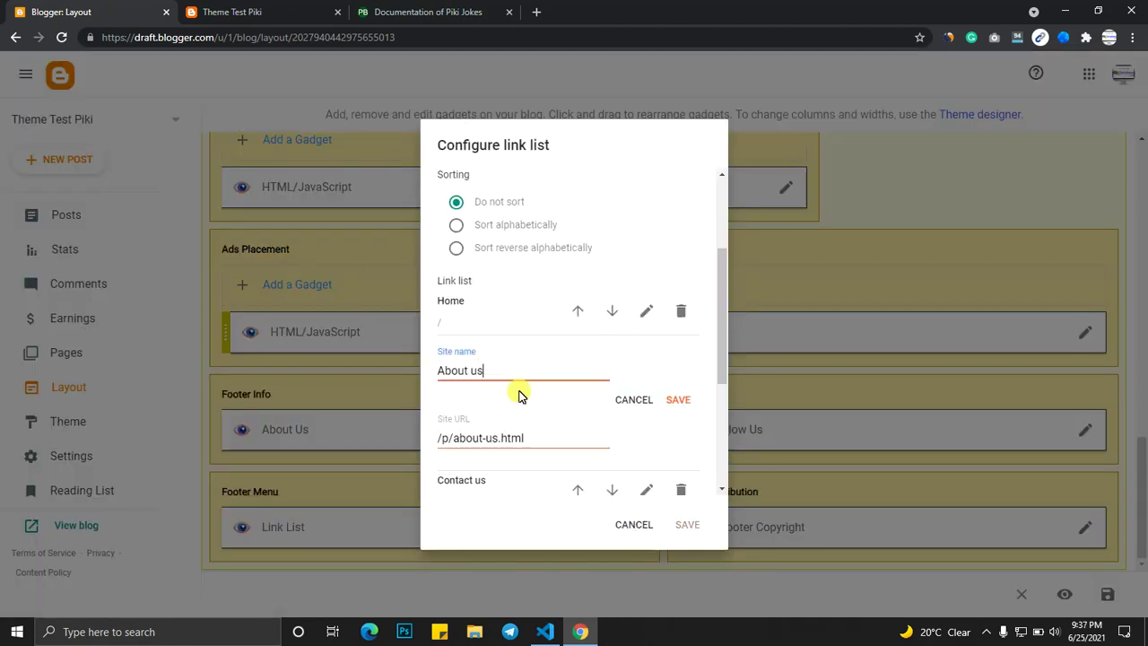
{"action": "type", "text": "us"}
{"action": "left_click", "coordinate": [678, 399]}
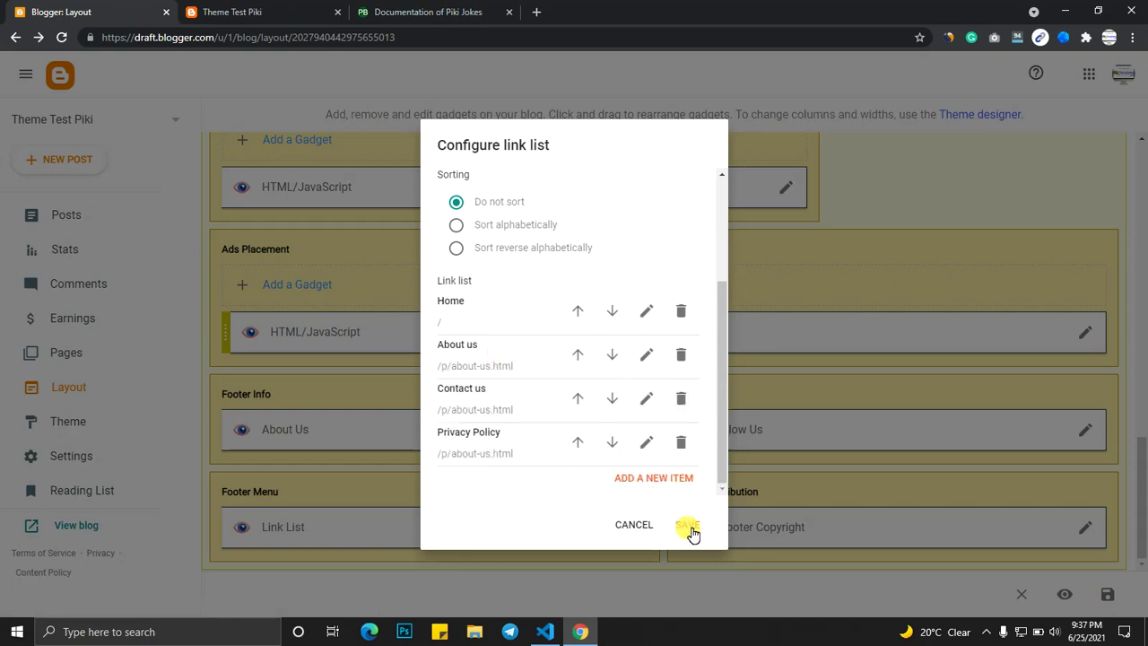
{"action": "left_click", "coordinate": [688, 525]}
{"action": "left_click", "coordinate": [235, 11]}
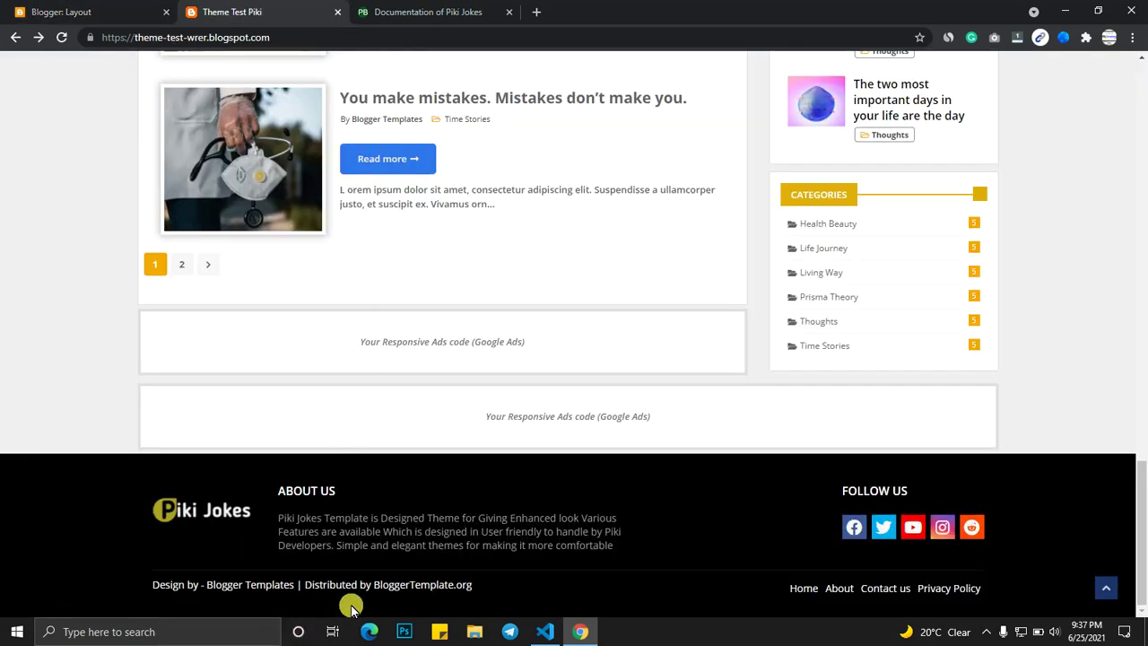
{"action": "left_click", "coordinate": [144, 13]}
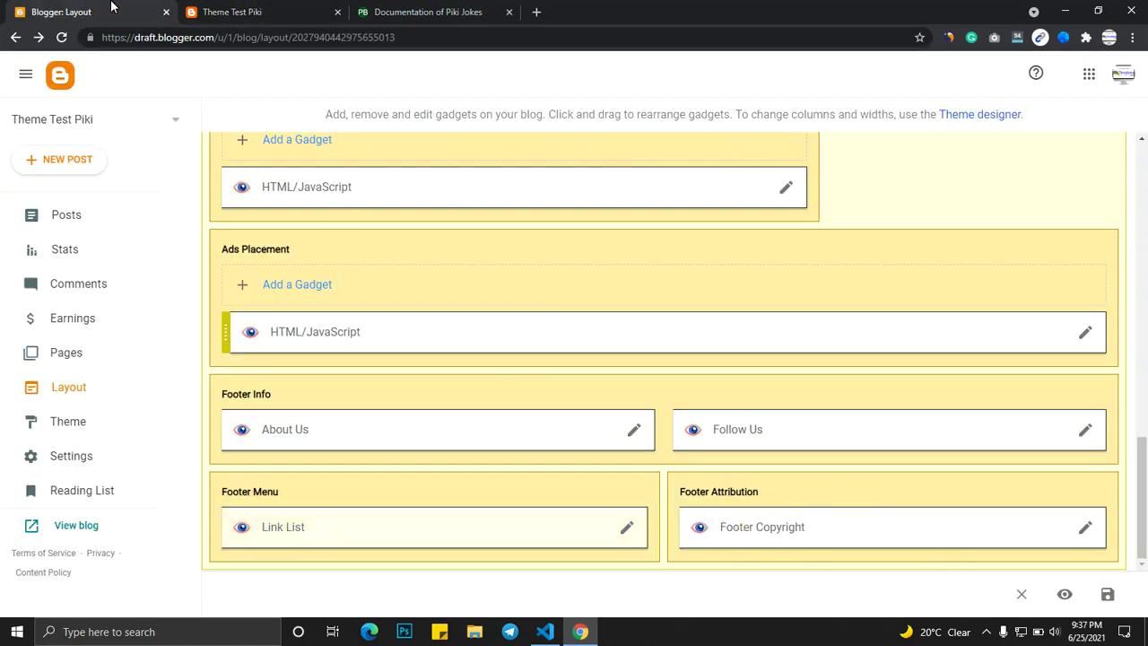
Check the live blog's footer credit, select the text in the Footer Copyright gadget, and save the gadget
{"action": "left_click", "coordinate": [198, 11]}
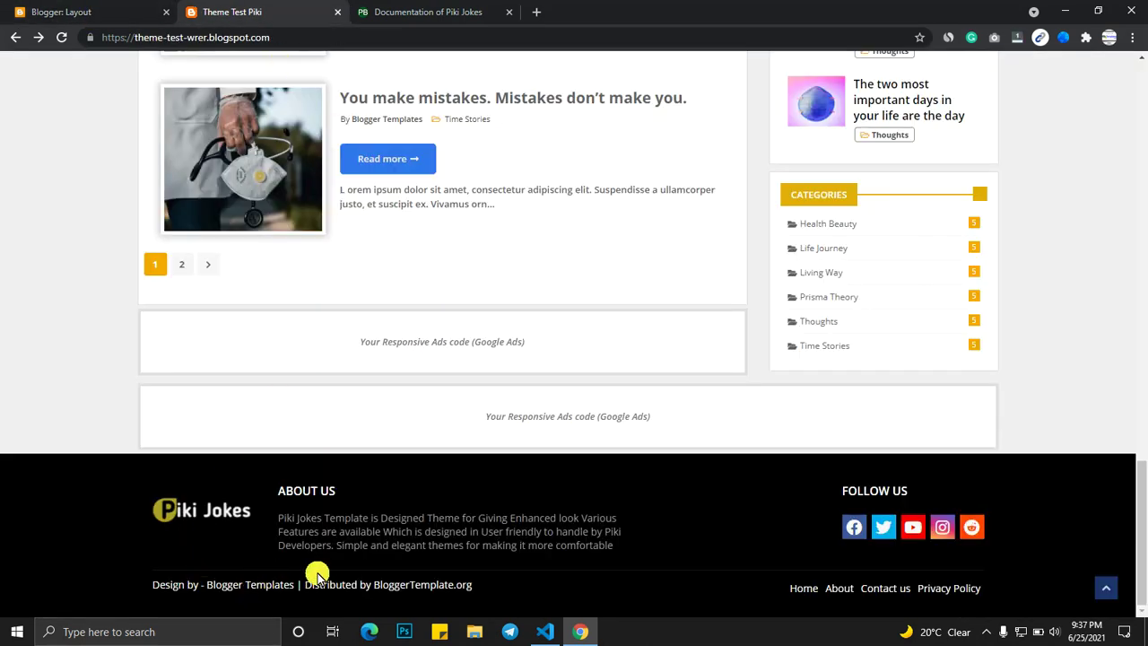
{"action": "left_click", "coordinate": [126, 8]}
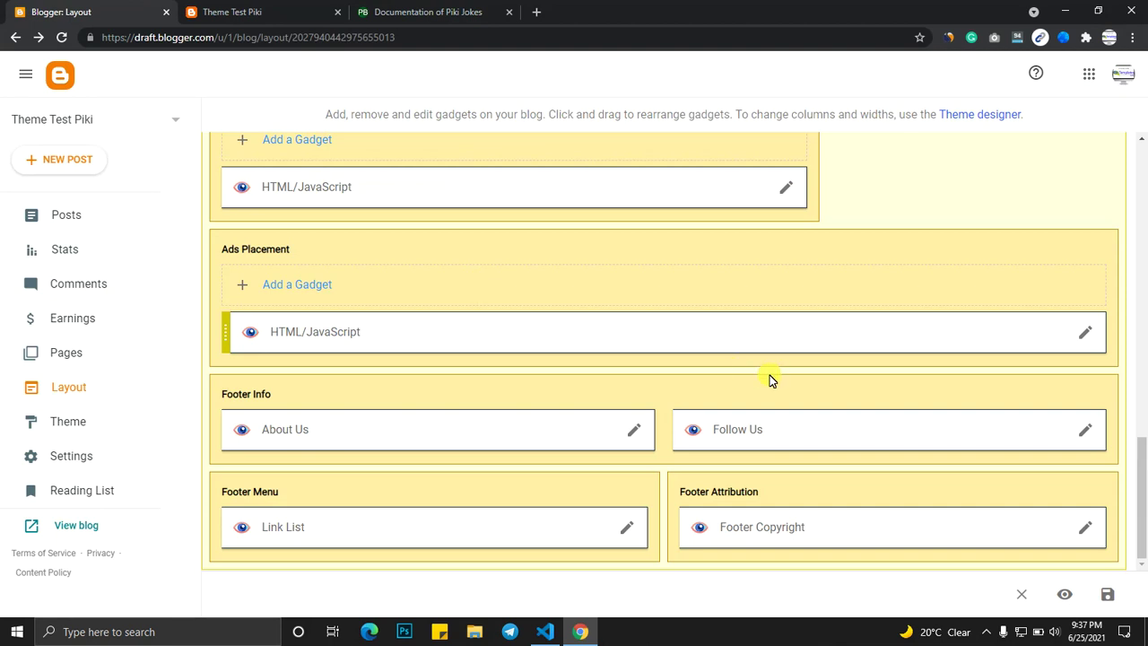
{"action": "left_click", "coordinate": [1084, 527]}
{"action": "left_click_drag", "start_coordinate": [616, 417], "coordinate": [499, 331]}
{"action": "left_click", "coordinate": [698, 494]}
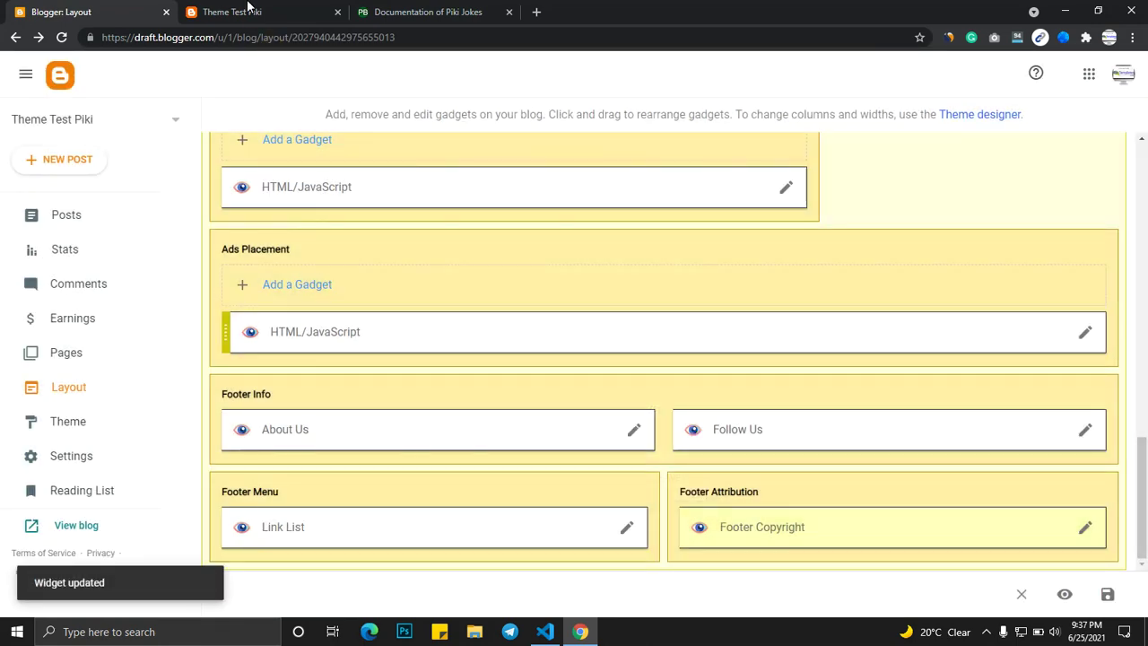
Open the post "Life is fragile. We're not guaranteed a tomorrow so give it" on the live blog, and examine its quote box with share buttons
{"action": "left_click", "coordinate": [251, 11]}
{"action": "scroll", "coordinate": [478, 320], "scroll_direction": "up", "scroll_amount": 10}
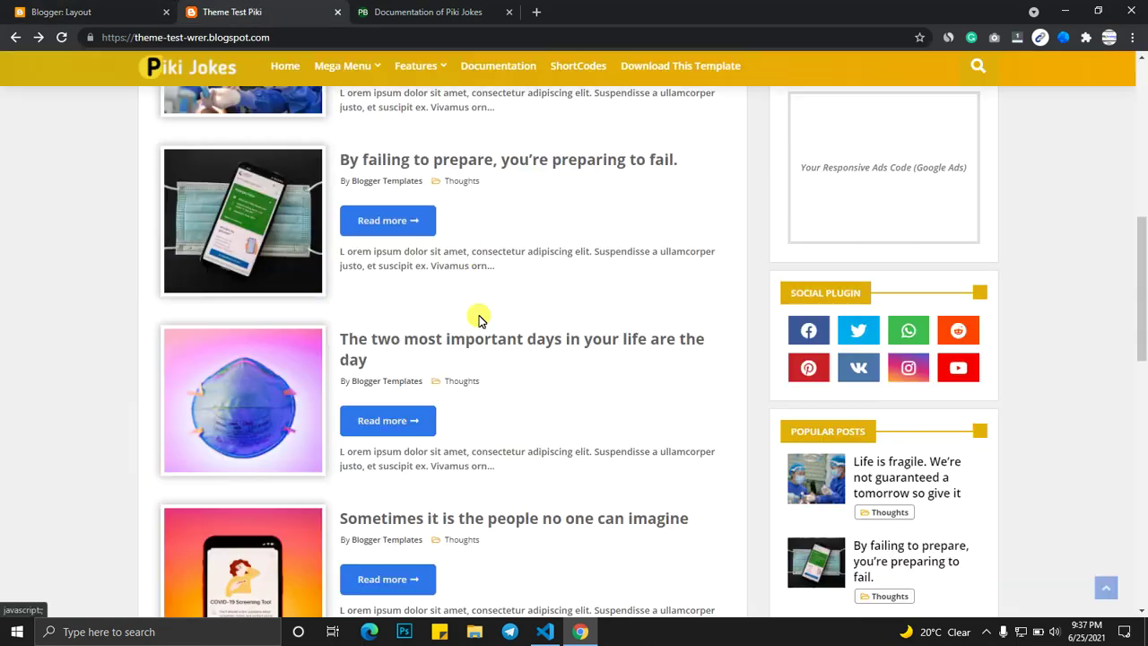
{"action": "scroll", "coordinate": [479, 320], "scroll_direction": "up", "scroll_amount": 5}
{"action": "scroll", "coordinate": [409, 341], "scroll_direction": "down", "scroll_amount": 2}
{"action": "left_click", "coordinate": [259, 387]}
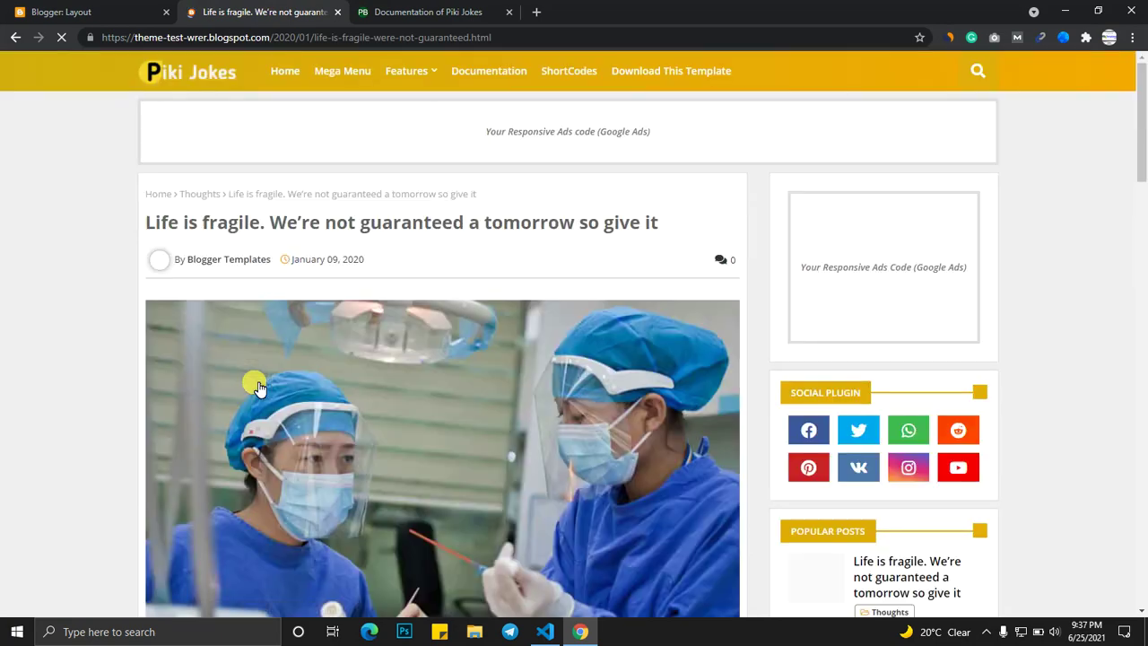
{"action": "scroll", "coordinate": [257, 381], "scroll_direction": "down", "scroll_amount": 7}
{"action": "scroll", "coordinate": [242, 388], "scroll_direction": "down", "scroll_amount": 2}
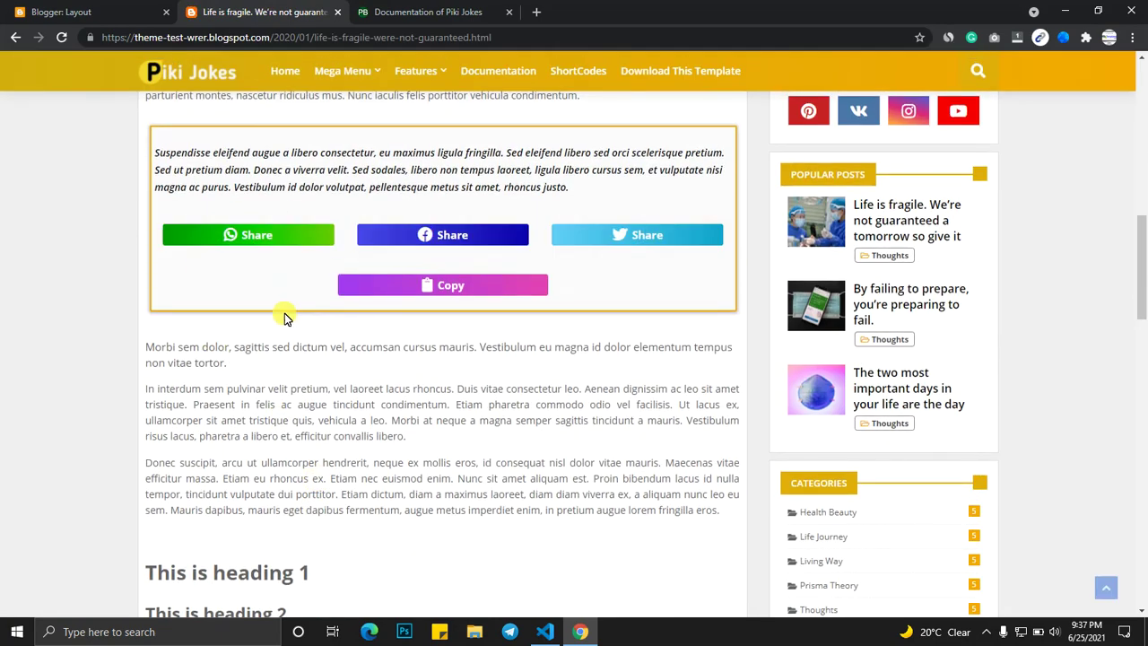
{"action": "scroll", "coordinate": [341, 274], "scroll_direction": "up", "scroll_amount": 1}
{"action": "left_click", "coordinate": [108, 12]}
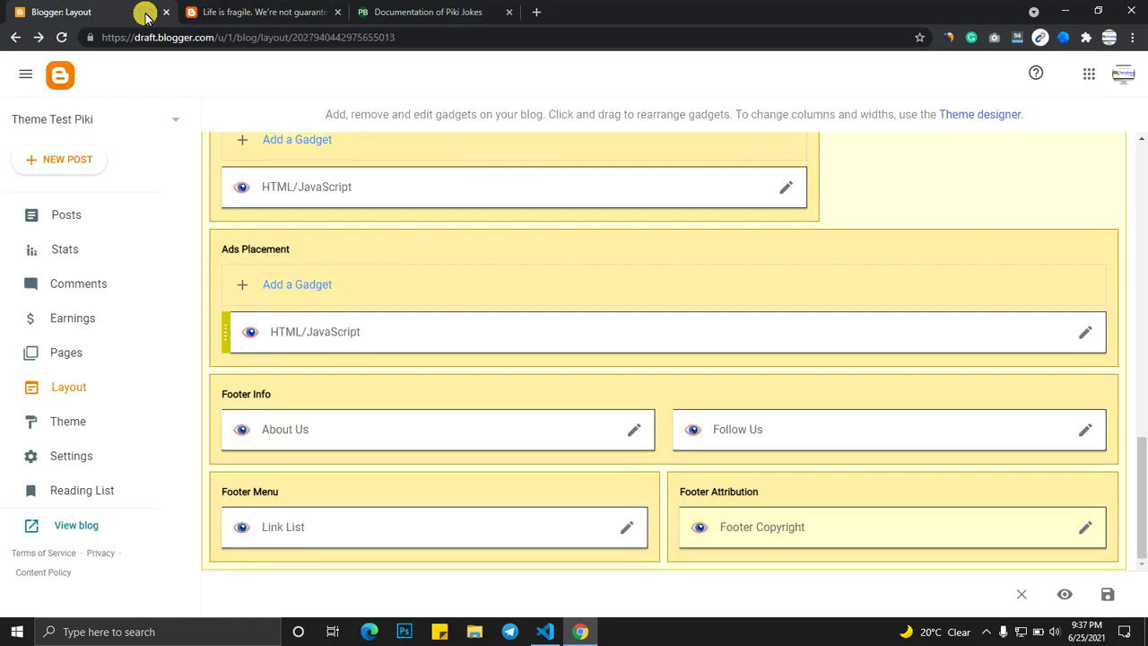
{"action": "left_click", "coordinate": [229, 10]}
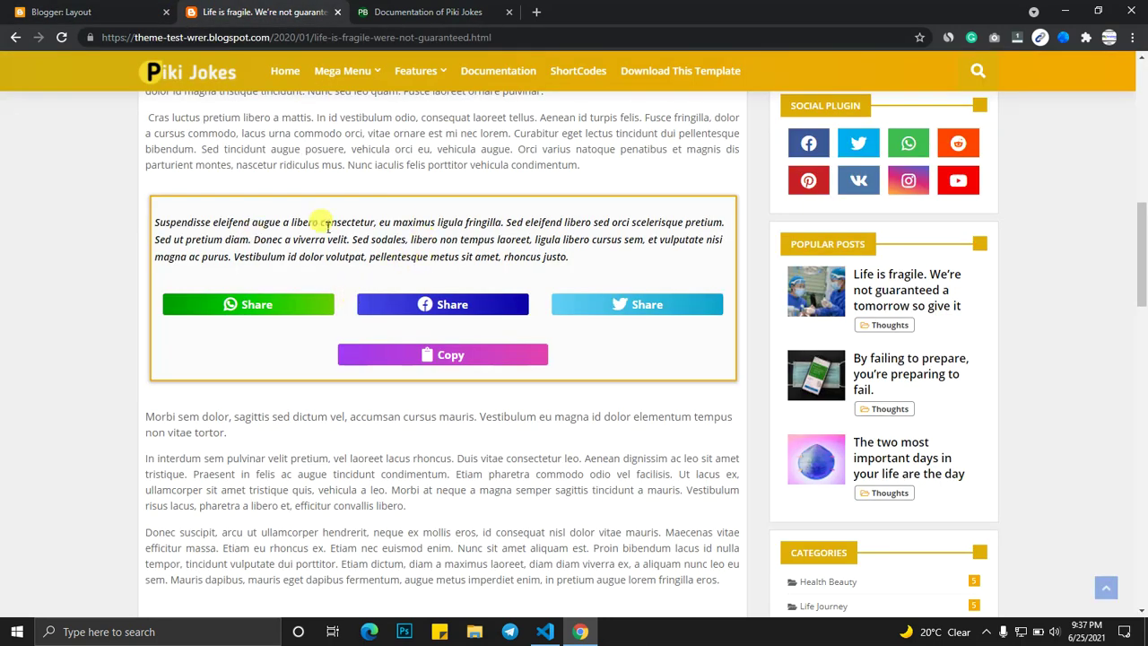
{"action": "left_click", "coordinate": [63, 11]}
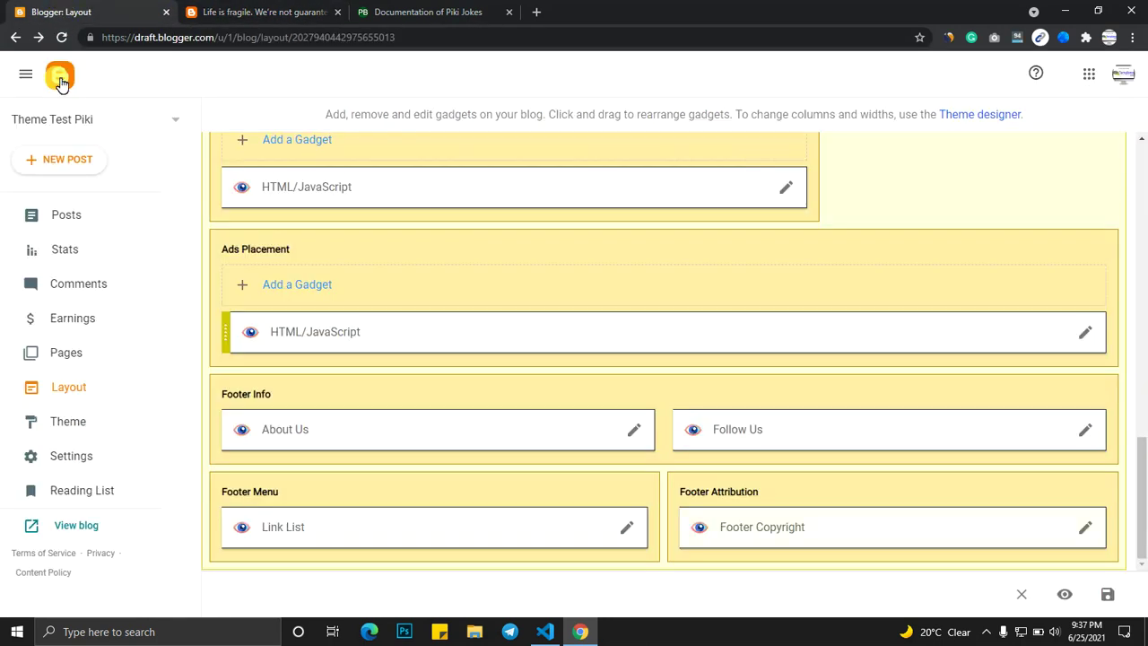
Open the post "Life is fragile. We're not guaranteed a tomorrow so give it" for editing, and switch the editor to Compose view
{"action": "left_click", "coordinate": [56, 208]}
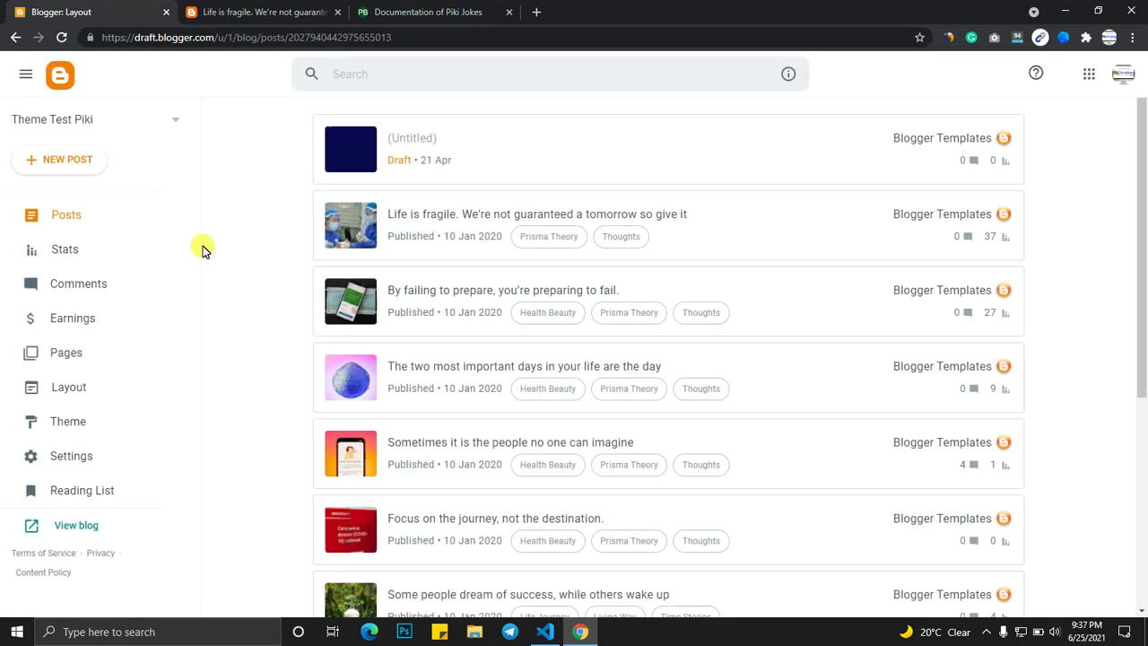
{"action": "left_click", "coordinate": [349, 273]}
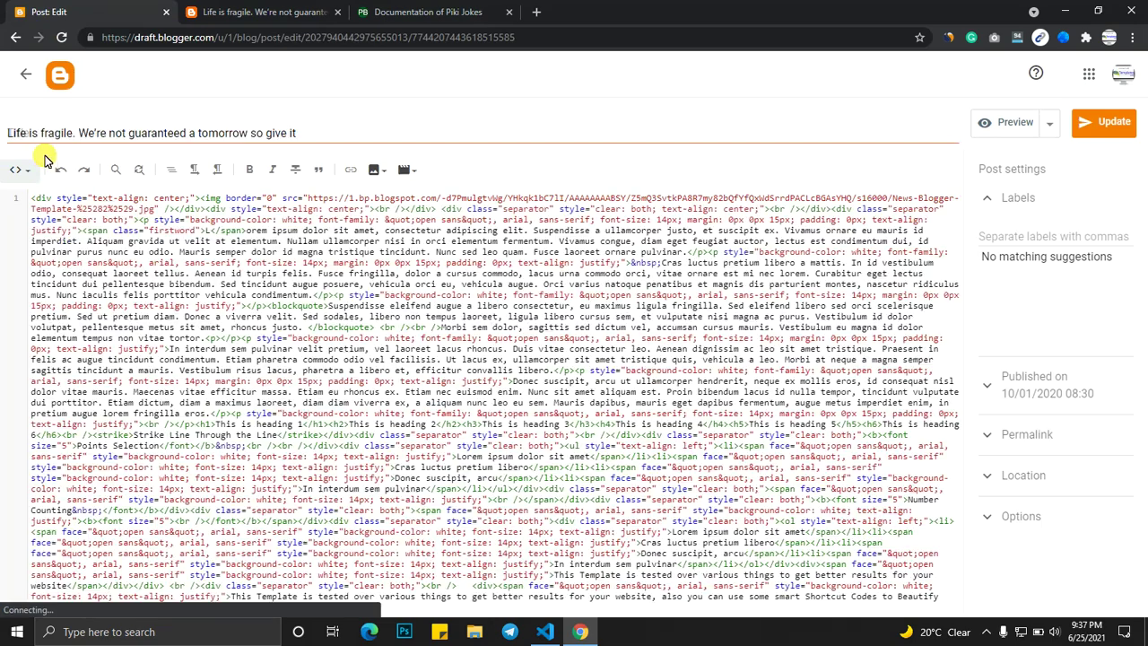
{"action": "left_click", "coordinate": [20, 170]}
{"action": "left_click", "coordinate": [20, 169]}
{"action": "left_click", "coordinate": [20, 169]}
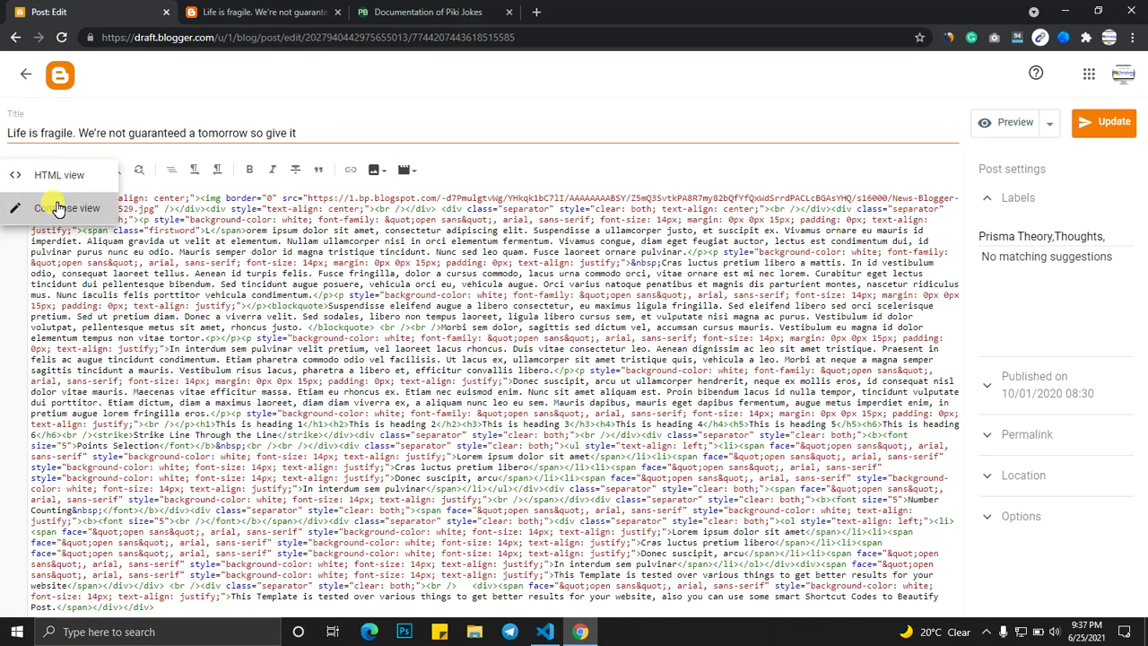
{"action": "left_click", "coordinate": [51, 208]}
{"action": "scroll", "coordinate": [464, 367], "scroll_direction": "down", "scroll_amount": 1}
{"action": "scroll", "coordinate": [459, 363], "scroll_direction": "down", "scroll_amount": 5}
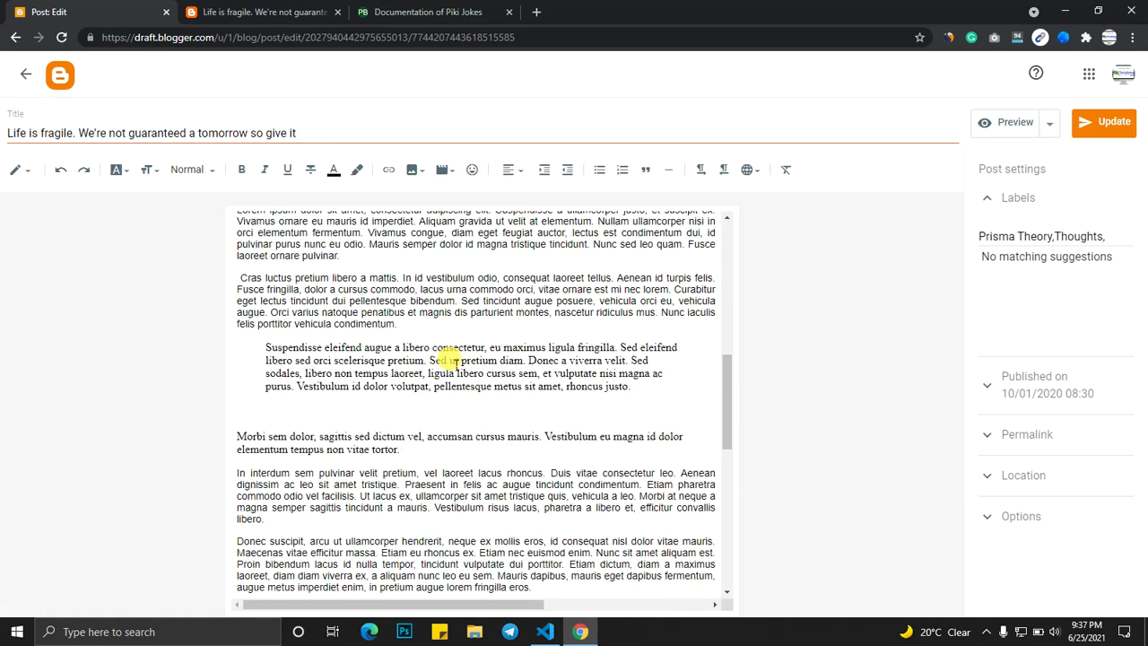
Compare the quoted passage and the paragraph starting "In interdum sem pulvinar" between the post editor and the live post
{"action": "left_click_drag", "start_coordinate": [264, 258], "coordinate": [411, 285]}
{"action": "left_click", "coordinate": [287, 13]}
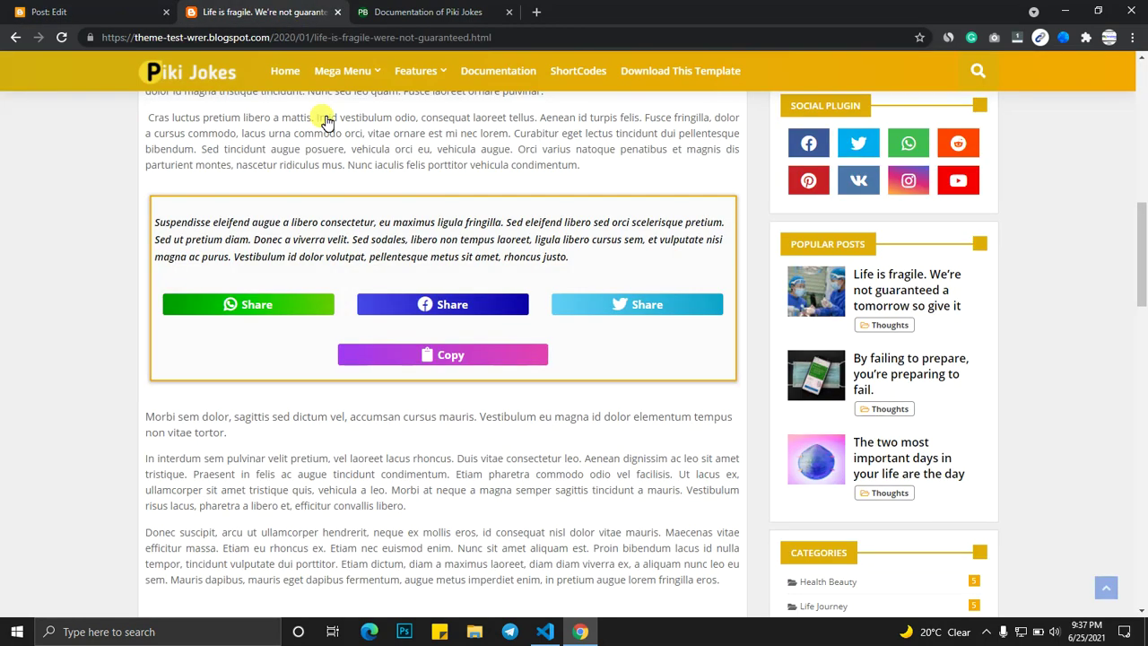
{"action": "left_click", "coordinate": [96, 7]}
{"action": "scroll", "coordinate": [418, 441], "scroll_direction": "down", "scroll_amount": 1}
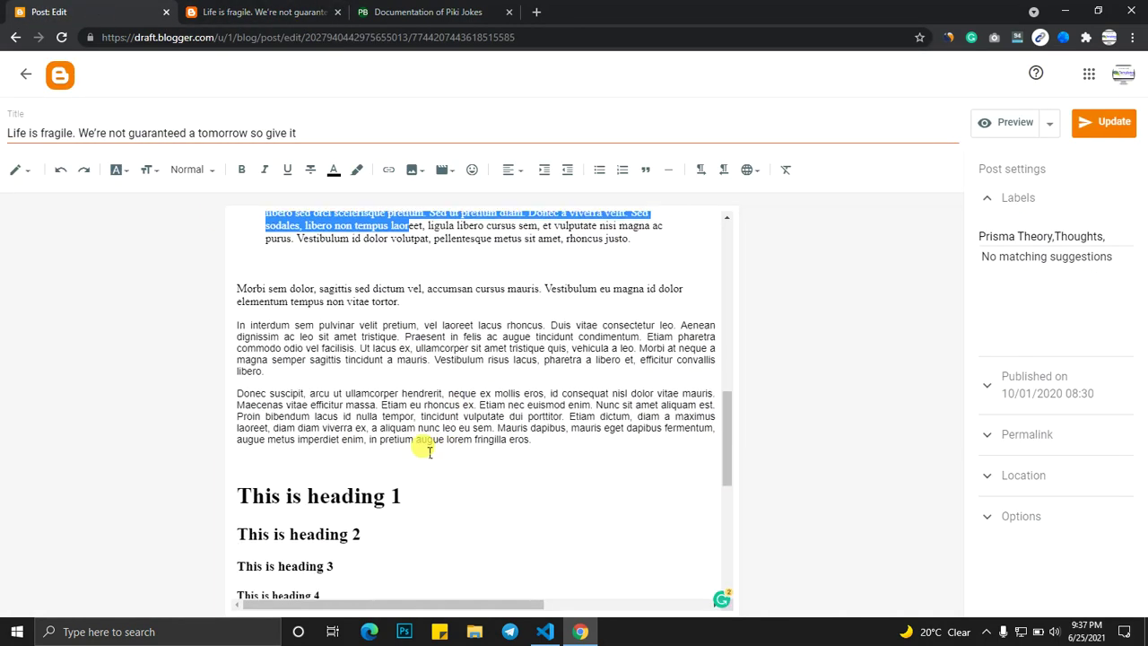
{"action": "left_click_drag", "start_coordinate": [238, 319], "coordinate": [297, 371]}
{"action": "left_click", "coordinate": [256, 12]}
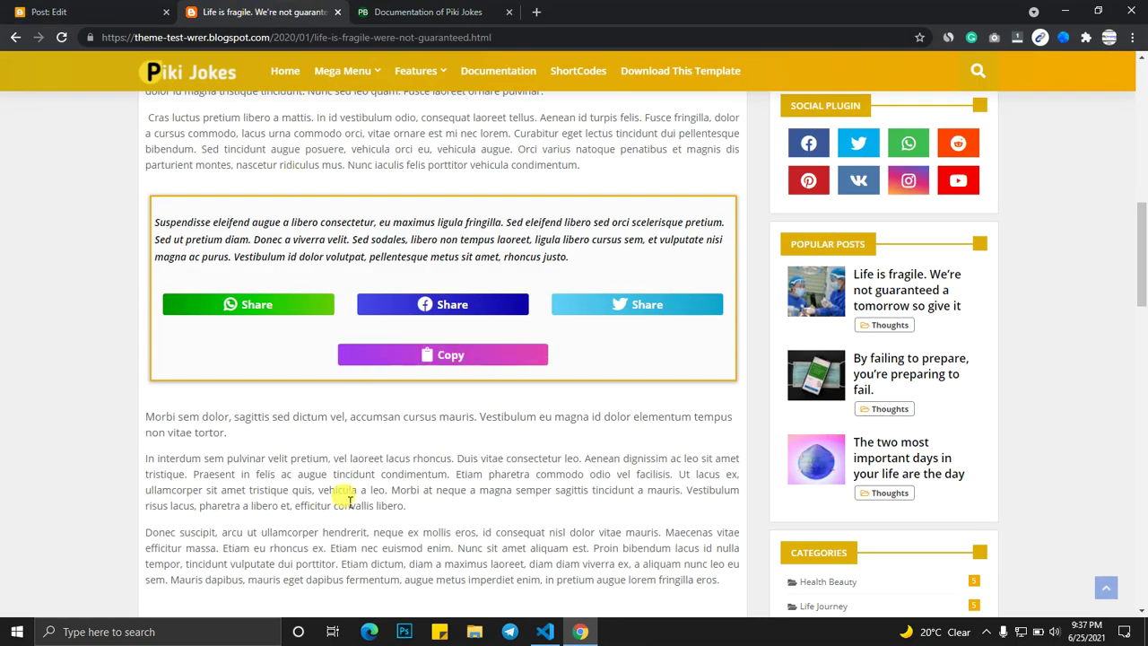
{"action": "scroll", "coordinate": [341, 494], "scroll_direction": "down", "scroll_amount": 1}
{"action": "mouse_move", "coordinate": [150, 336]}
{"action": "left_mouse_down"}
{"action": "mouse_move", "coordinate": [420, 391]}
{"action": "mouse_move", "coordinate": [129, 334]}
{"action": "left_mouse_up"}
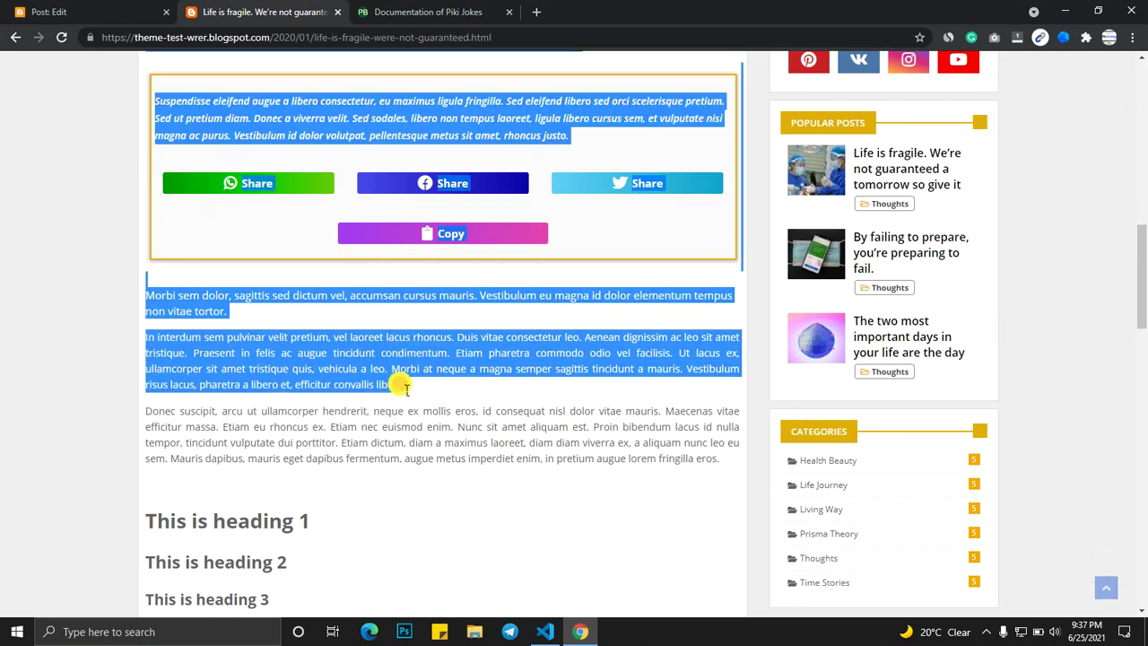
{"action": "left_click_drag", "start_coordinate": [405, 388], "coordinate": [144, 337]}
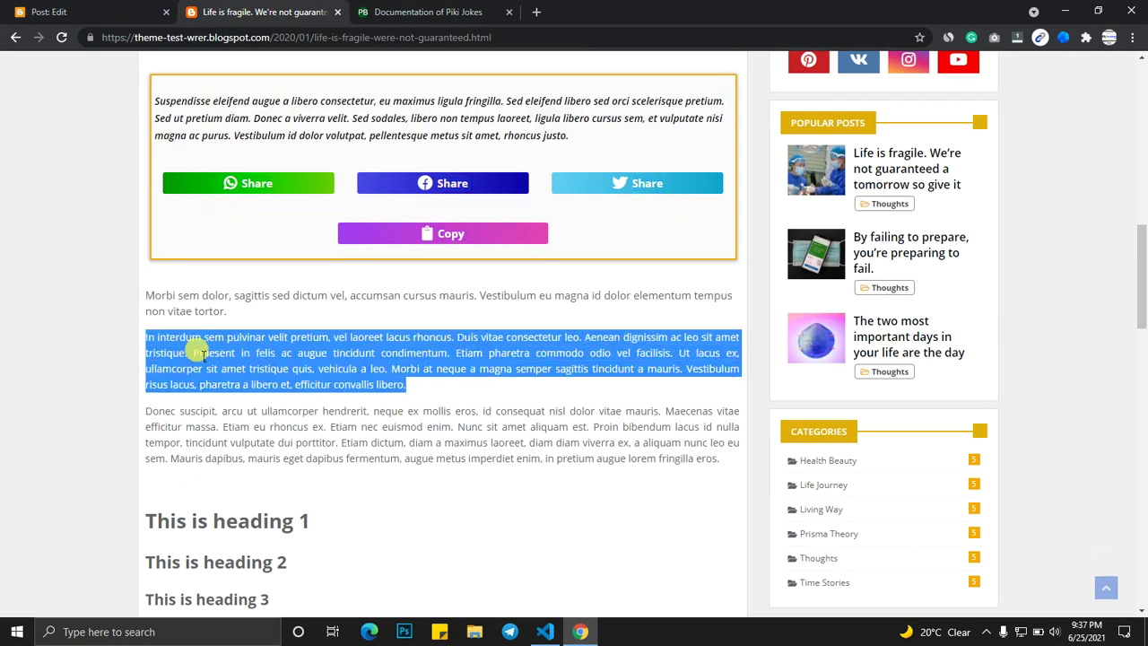
Clear the formatting of the "In interdum sem pulvinar" paragraph in the post editor, and format the paragraph as a quote
{"action": "left_click", "coordinate": [156, 14]}
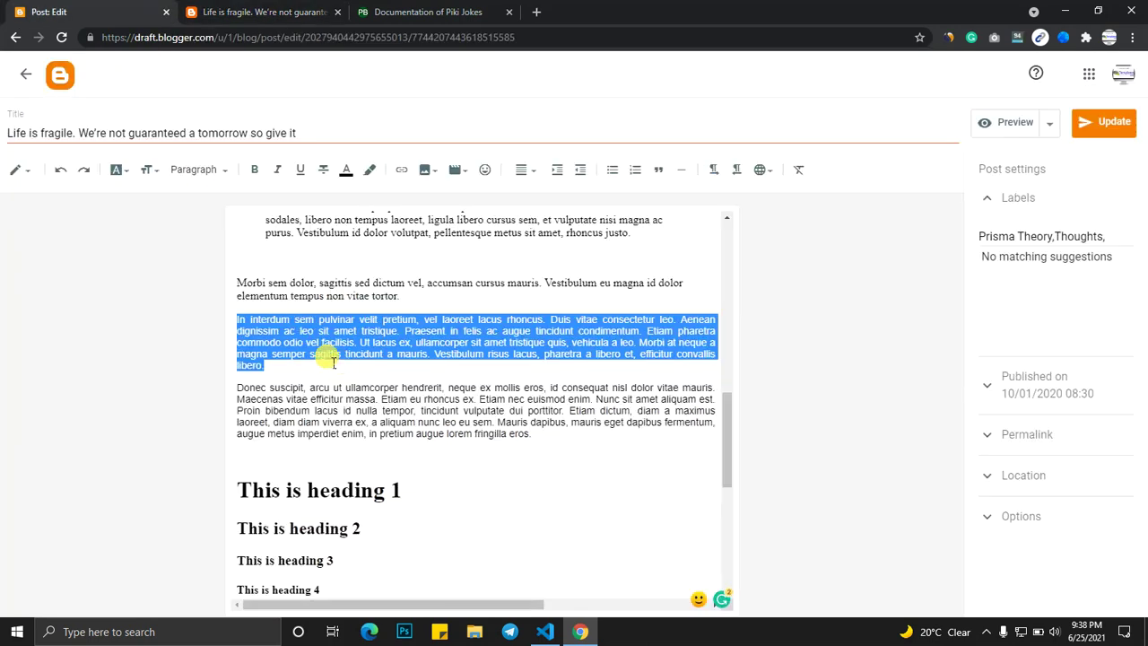
{"action": "left_click", "coordinate": [801, 171]}
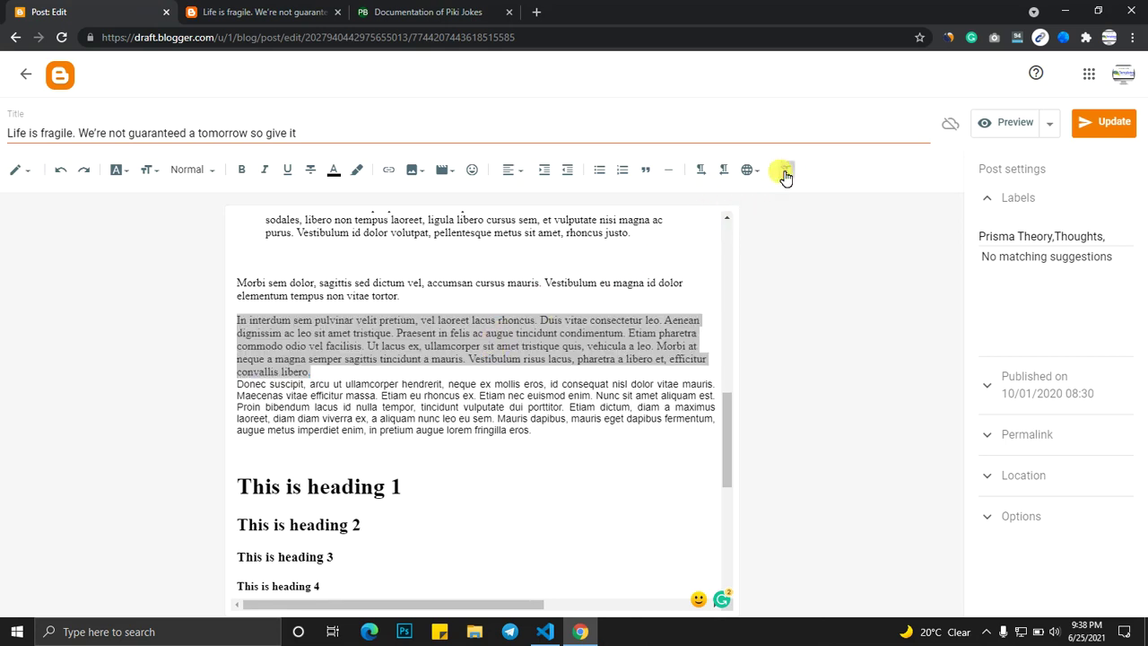
{"action": "left_click", "coordinate": [326, 384]}
{"action": "left_click_drag", "start_coordinate": [312, 371], "coordinate": [208, 328]}
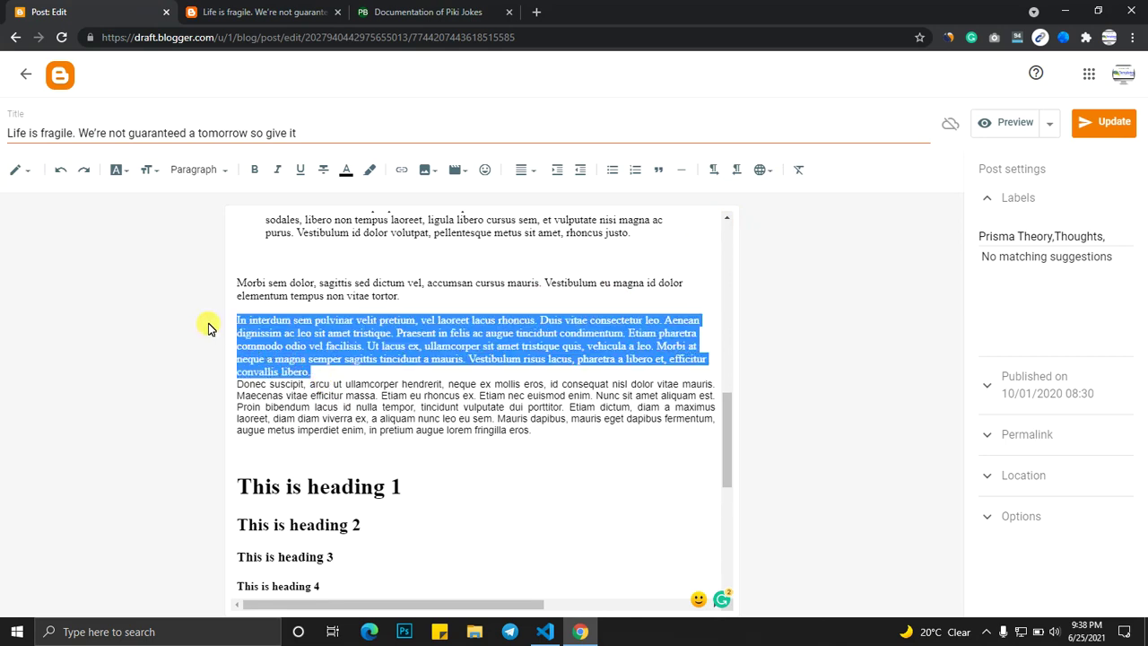
{"action": "left_click", "coordinate": [658, 174]}
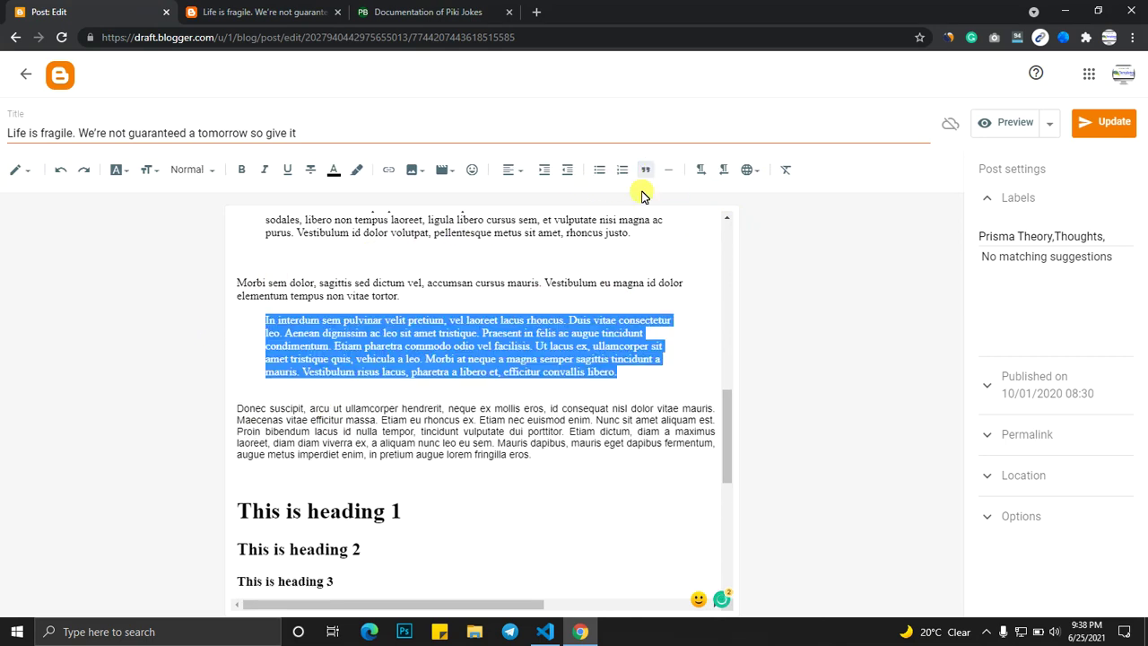
{"action": "left_click", "coordinate": [415, 379]}
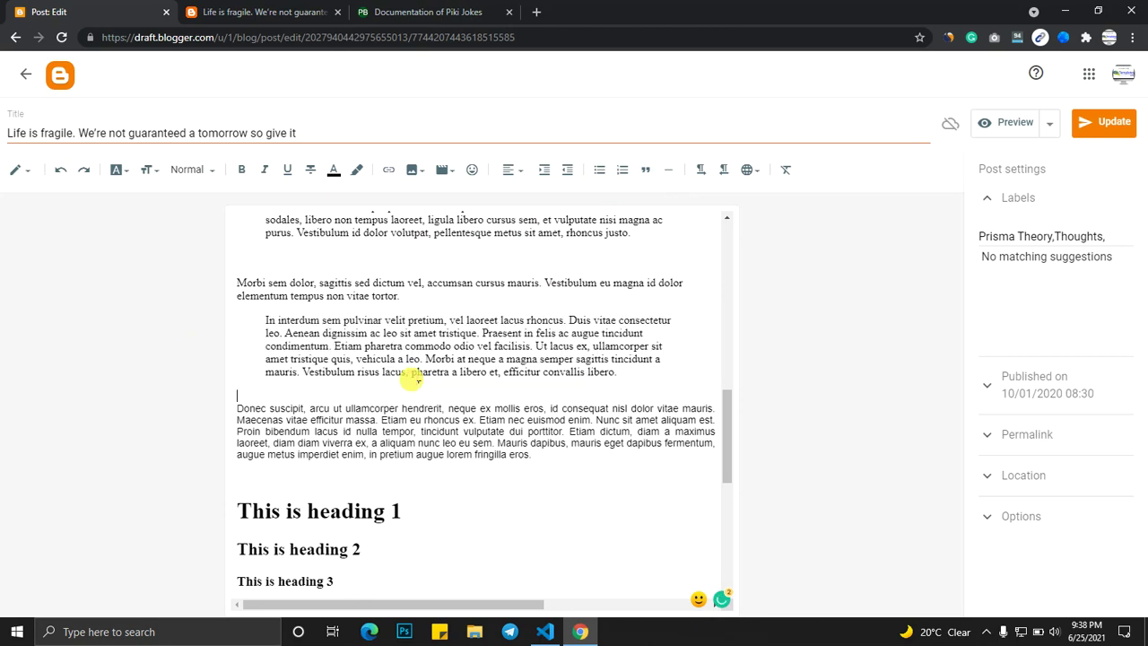
Check the "In interdum" paragraph on the live post, and update the published post with the new quote
{"action": "left_click", "coordinate": [263, 12]}
{"action": "left_click", "coordinate": [310, 378]}
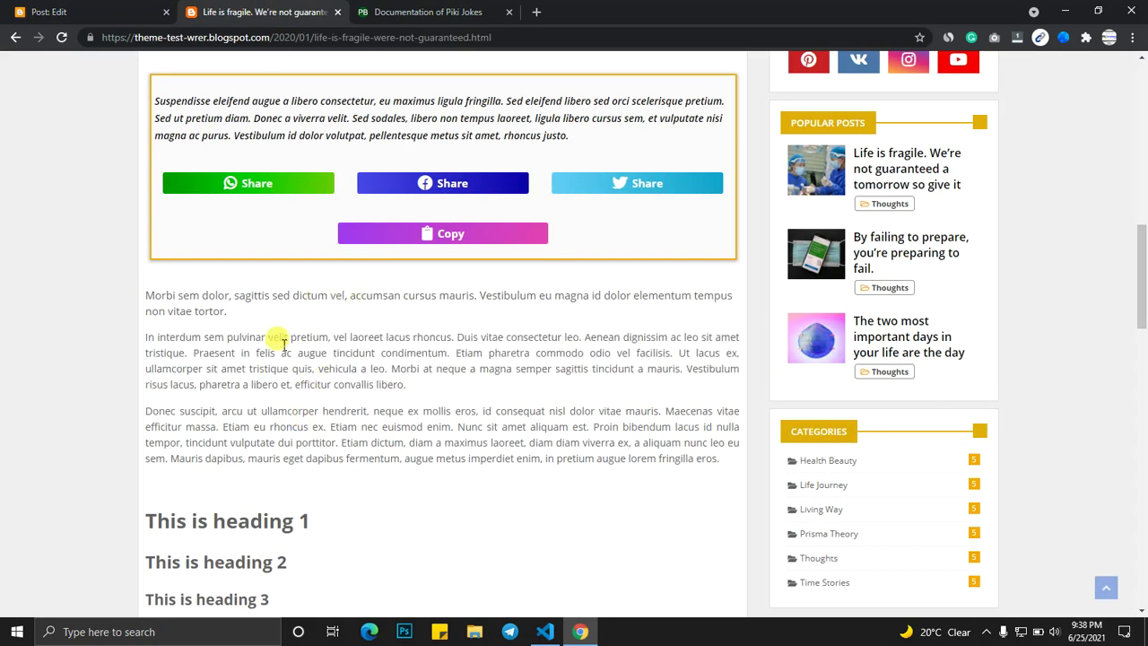
{"action": "left_click", "coordinate": [90, 11]}
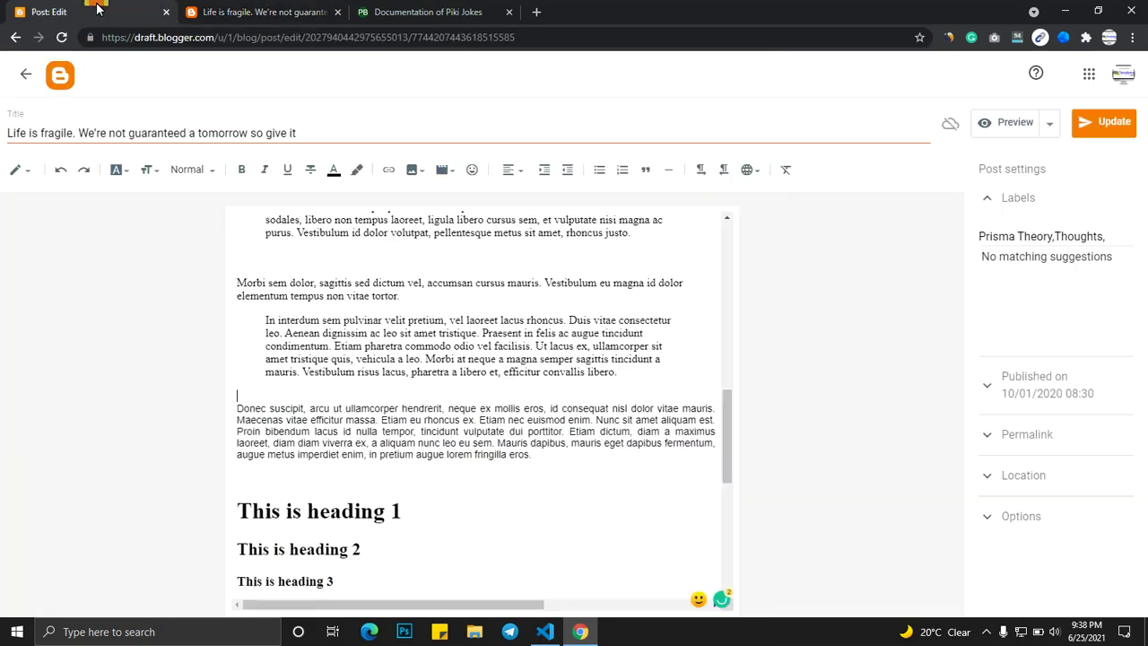
{"action": "left_click", "coordinate": [1105, 123]}
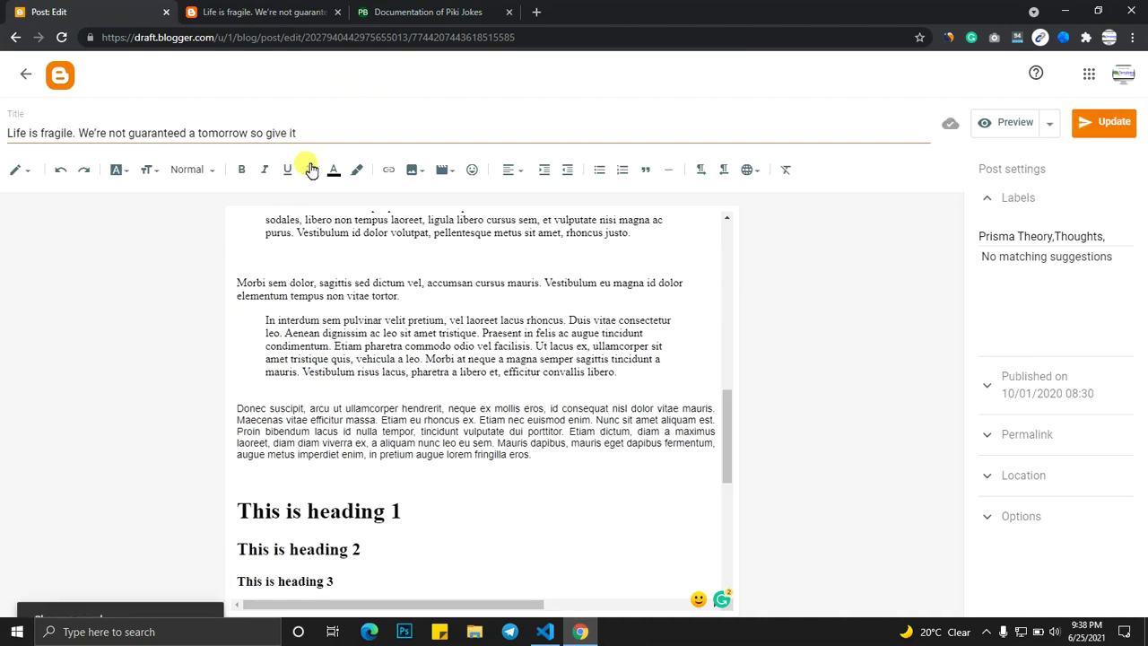
Reload the live post, and compare its "In interdum" quote box with the quoted paragraph in the post editor
{"action": "left_click", "coordinate": [260, 12]}
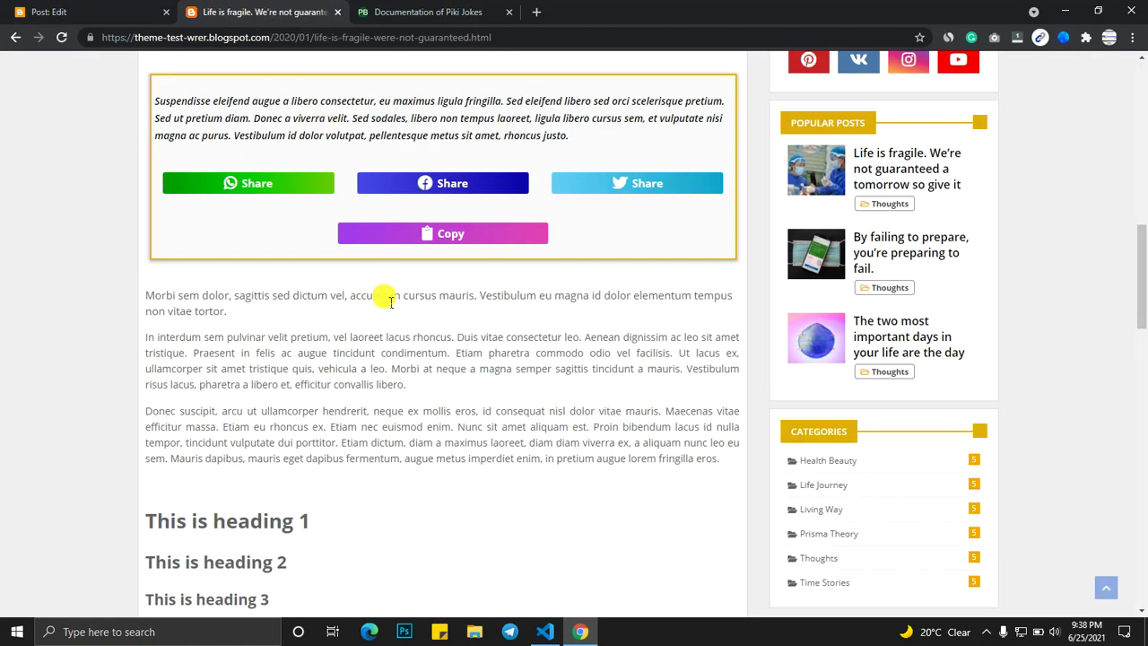
{"action": "left_click", "coordinate": [64, 38]}
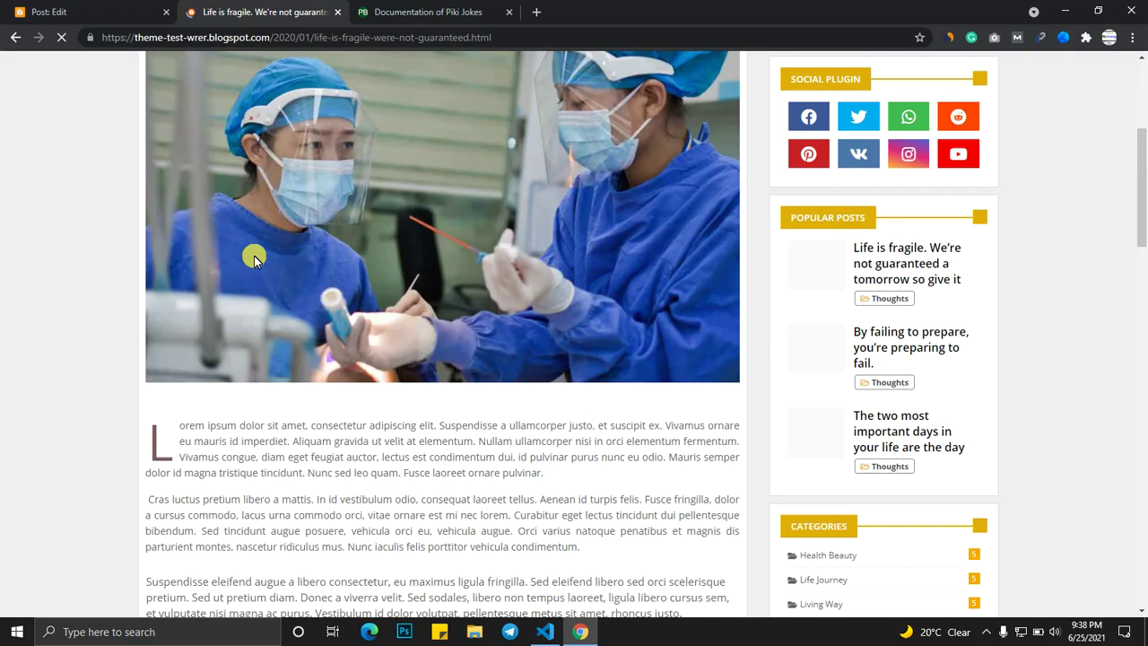
{"action": "scroll", "coordinate": [206, 258], "scroll_direction": "down", "scroll_amount": 5}
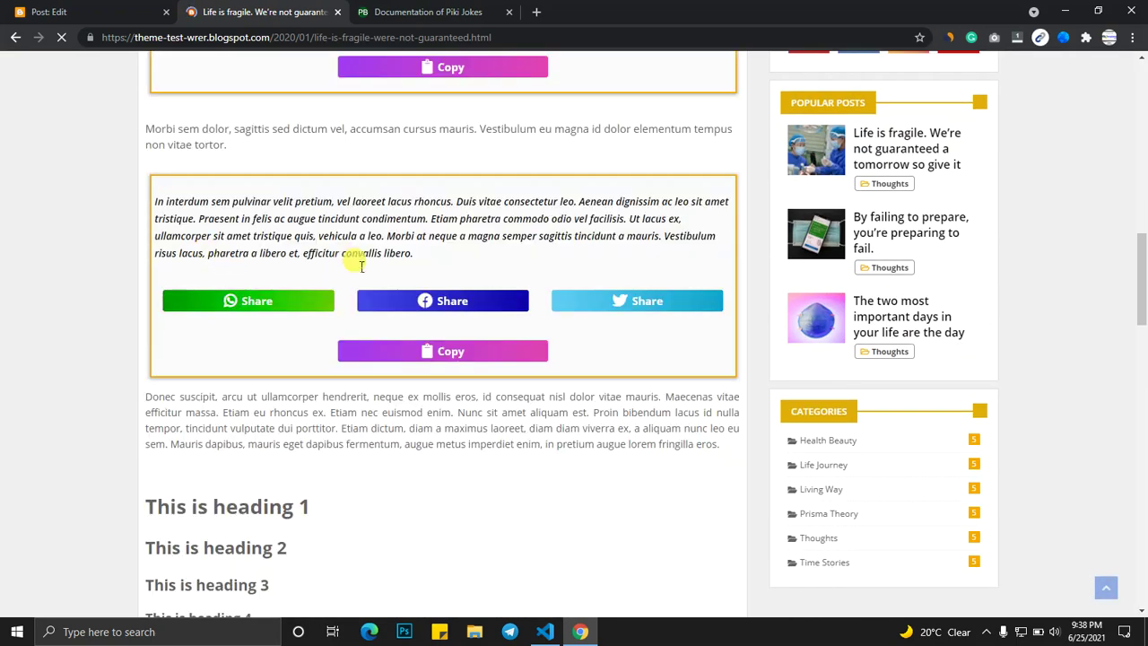
{"action": "left_click_drag", "start_coordinate": [170, 203], "coordinate": [335, 255]}
{"action": "key", "text": "ctrl+shift+Tab"}
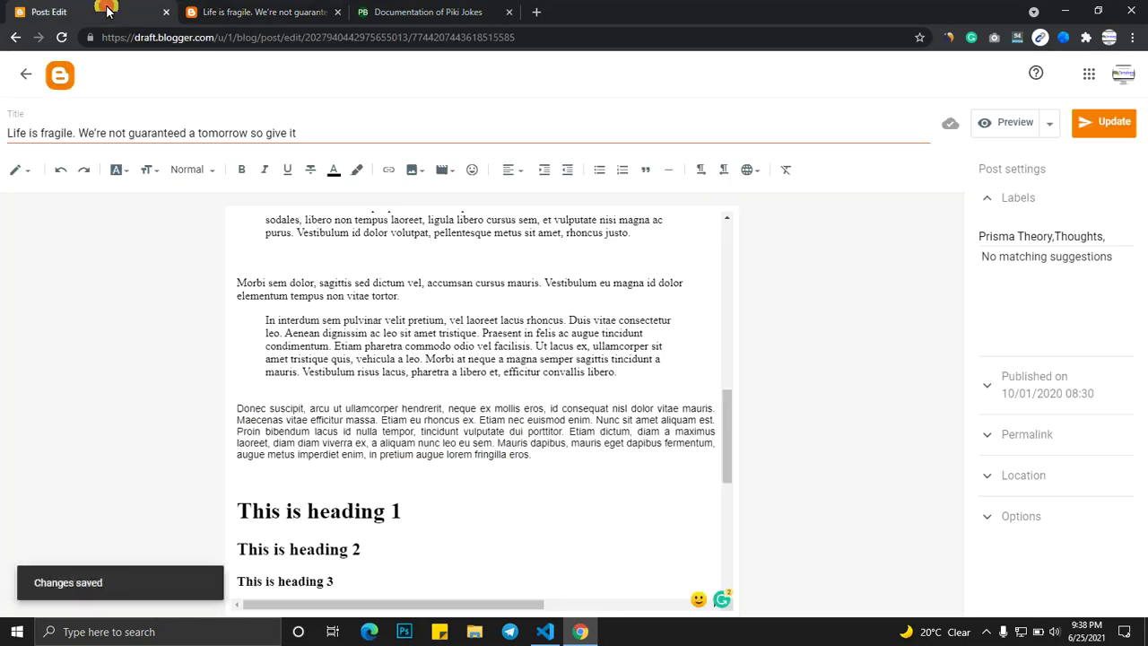
{"action": "left_click_drag", "start_coordinate": [276, 332], "coordinate": [363, 372]}
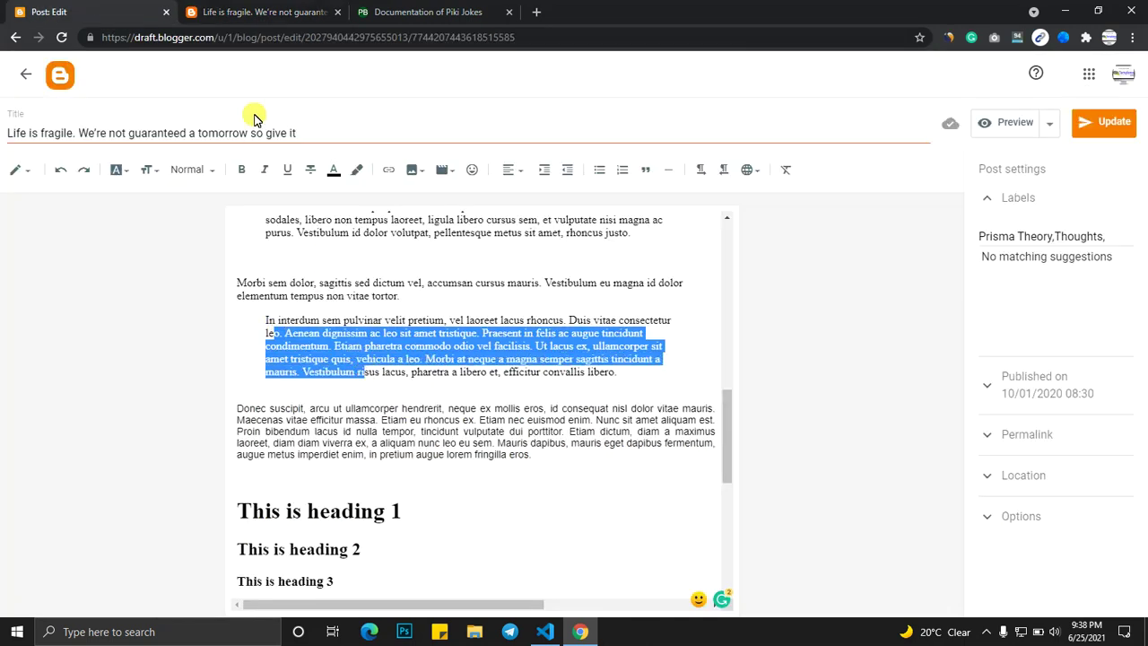
{"action": "left_click", "coordinate": [237, 13]}
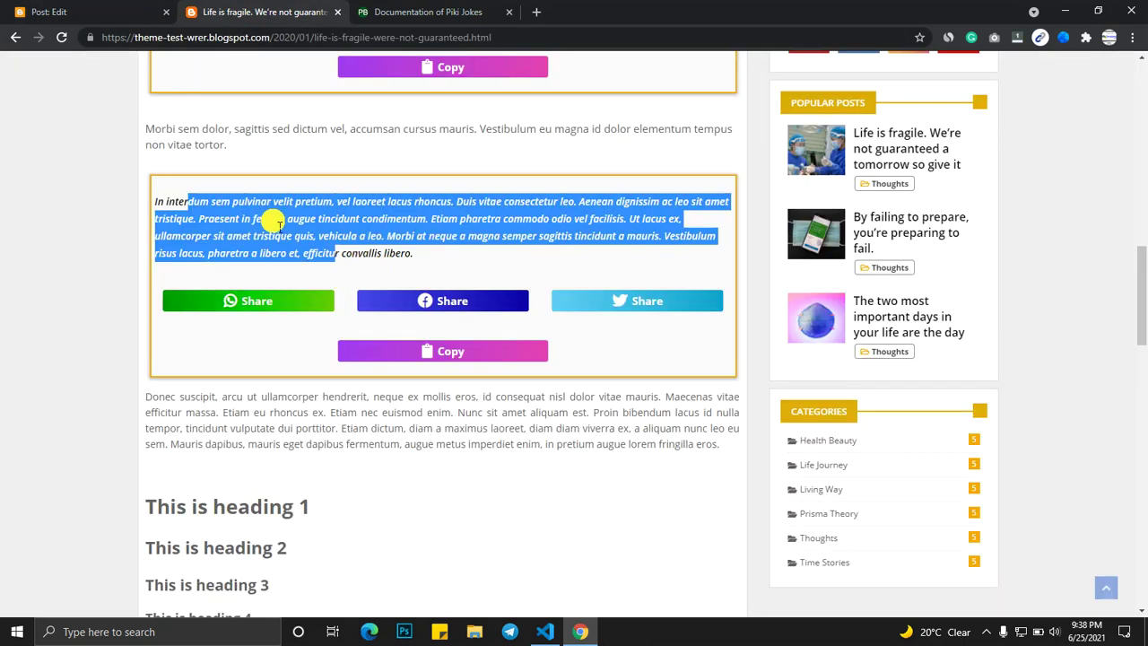
View the live blog's homepage with its recent posts and sidebar, and return from the post editor to Blogger's posts list
{"action": "key", "text": "Home"}
{"action": "left_click", "coordinate": [198, 79]}
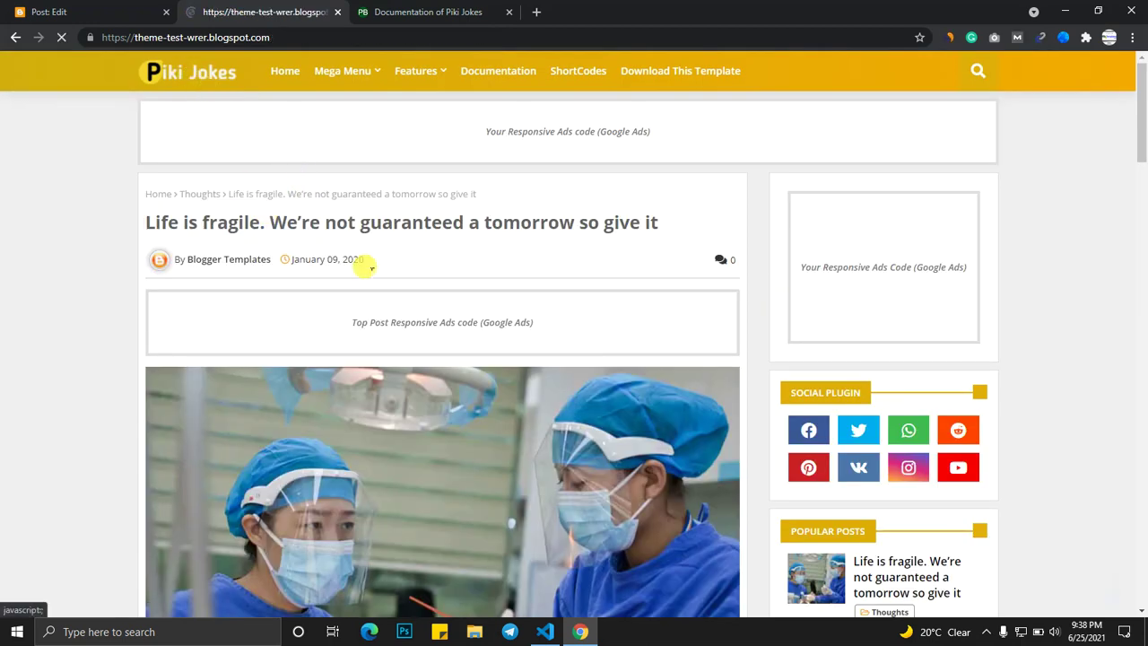
{"action": "scroll", "coordinate": [399, 305], "scroll_direction": "down", "scroll_amount": 4}
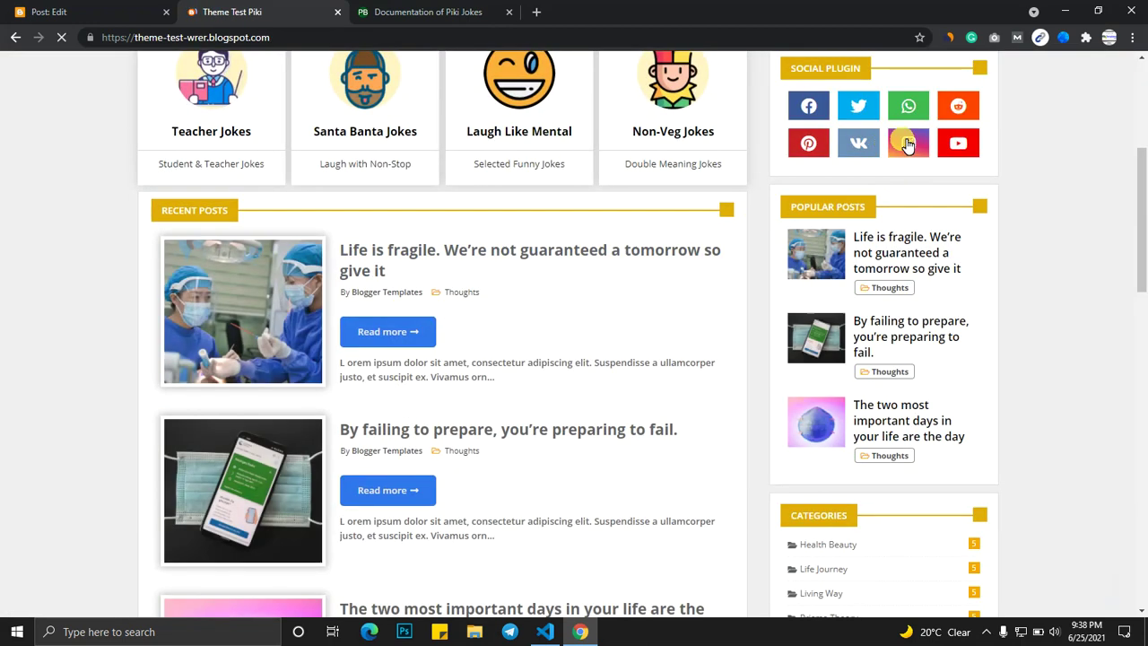
{"action": "left_click", "coordinate": [116, 13]}
{"action": "left_click", "coordinate": [25, 82]}
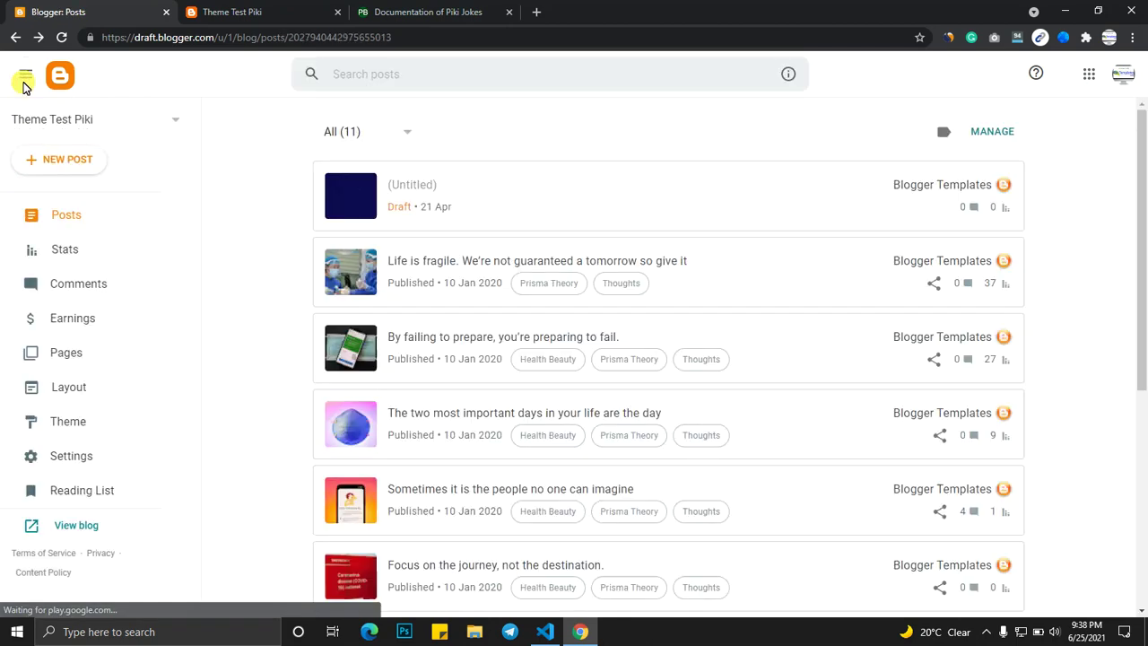
Open the blog's layout page, and open the facebook link of the Social Plugin gadget for editing
{"action": "left_click", "coordinate": [117, 402]}
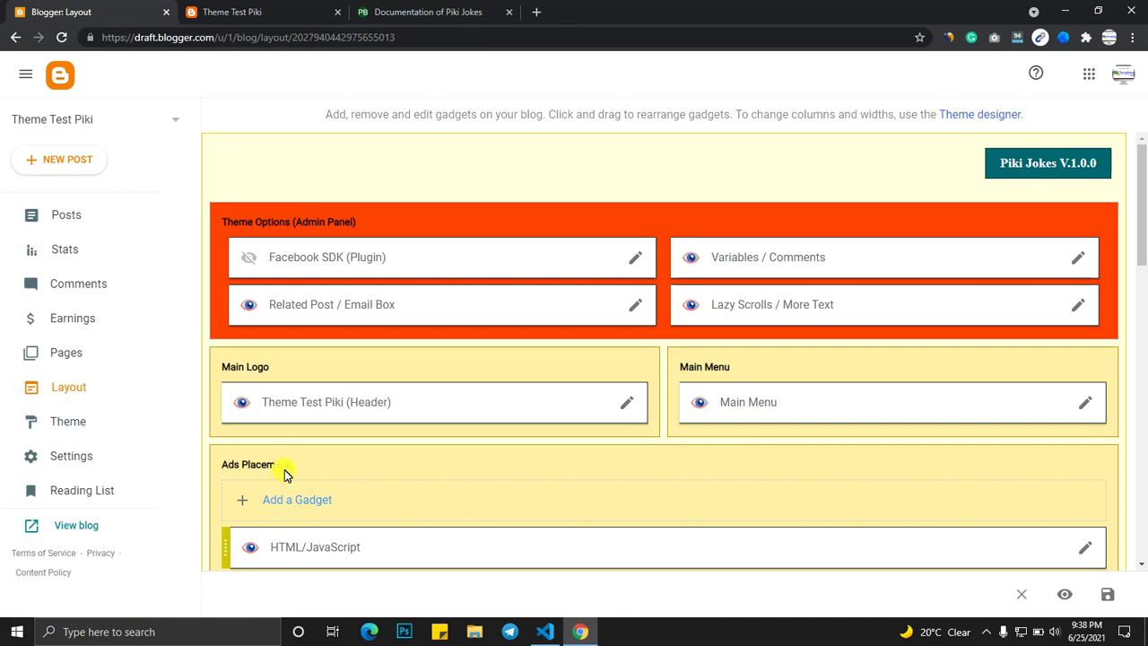
{"action": "scroll", "coordinate": [664, 449], "scroll_direction": "down", "scroll_amount": 8}
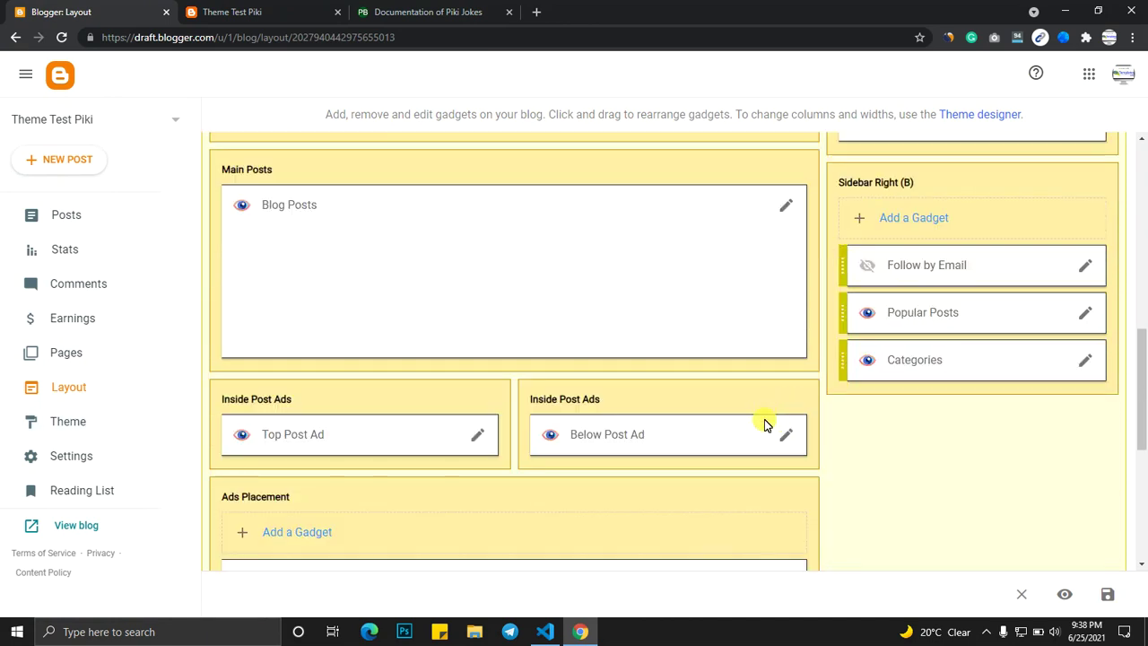
{"action": "scroll", "coordinate": [1083, 310], "scroll_direction": "up", "scroll_amount": 2}
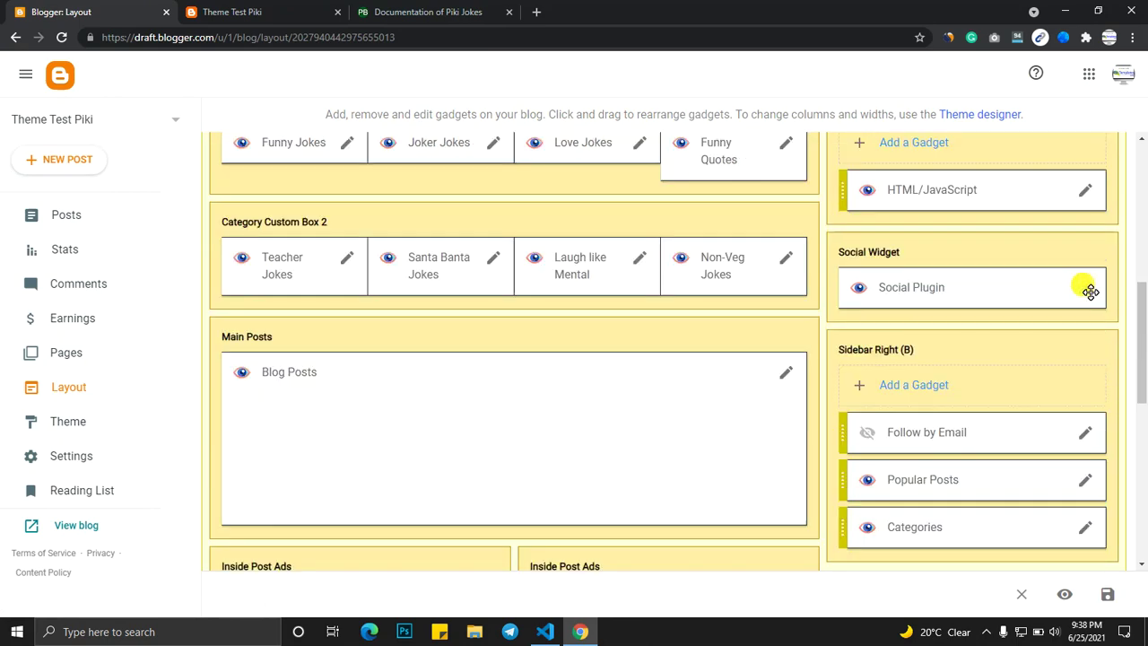
{"action": "left_click", "coordinate": [1085, 288]}
{"action": "scroll", "coordinate": [484, 426], "scroll_direction": "down", "scroll_amount": 2}
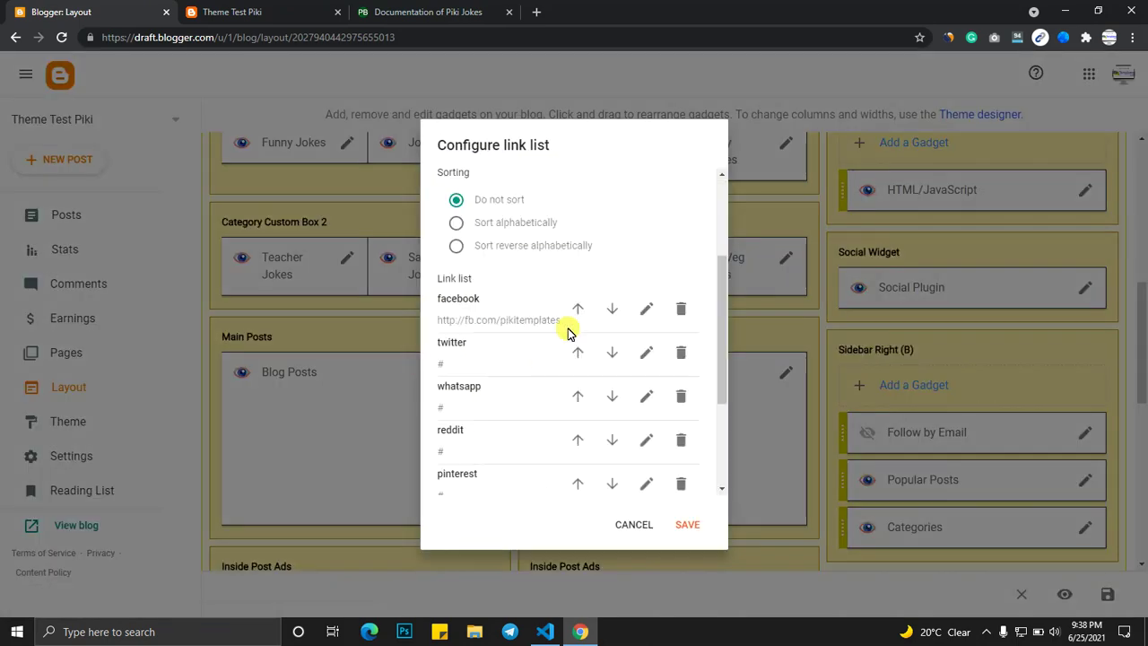
{"action": "left_click", "coordinate": [646, 308]}
{"action": "left_click_drag", "start_coordinate": [543, 335], "coordinate": [437, 330]}
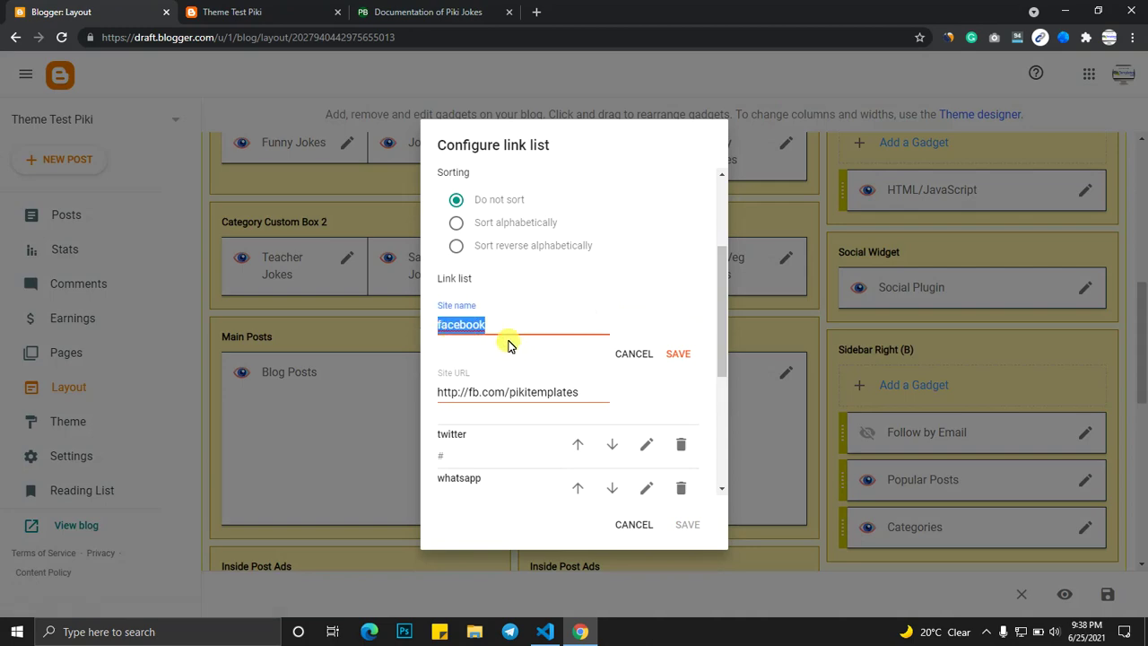
View the social icons on the live blog, and read which social icon names the Piki Jokes documentation lists as supported
{"action": "left_click", "coordinate": [285, 11]}
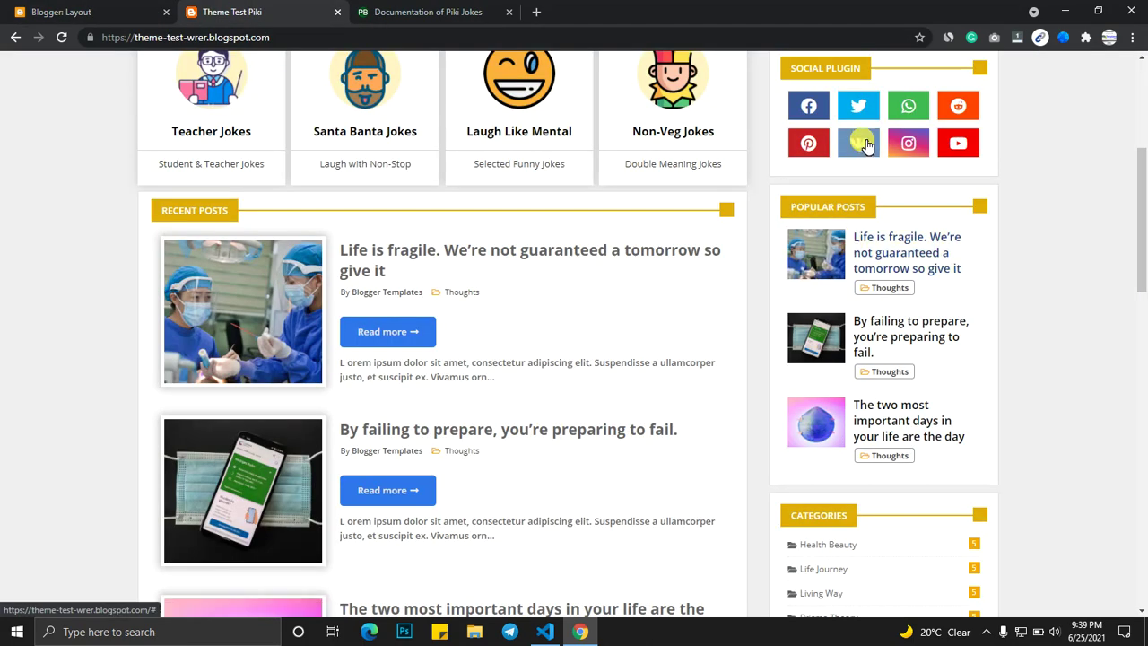
{"action": "left_click", "coordinate": [422, 12]}
{"action": "scroll", "coordinate": [371, 265], "scroll_direction": "up", "scroll_amount": 2}
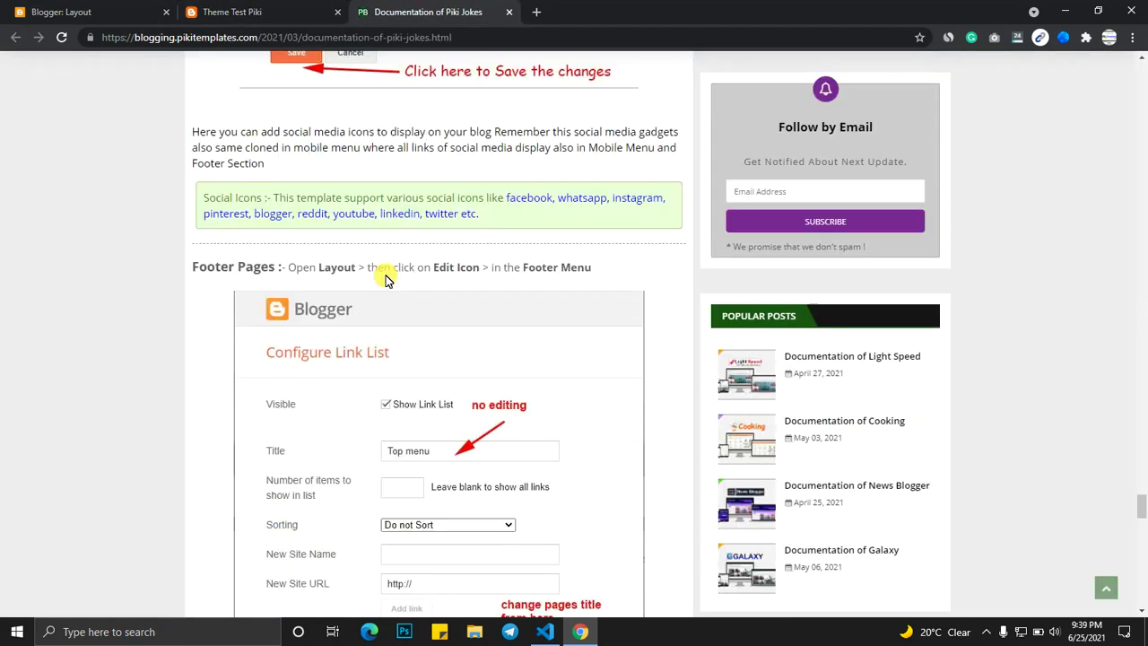
{"action": "scroll", "coordinate": [346, 332], "scroll_direction": "up", "scroll_amount": 5}
{"action": "scroll", "coordinate": [485, 403], "scroll_direction": "down", "scroll_amount": 4}
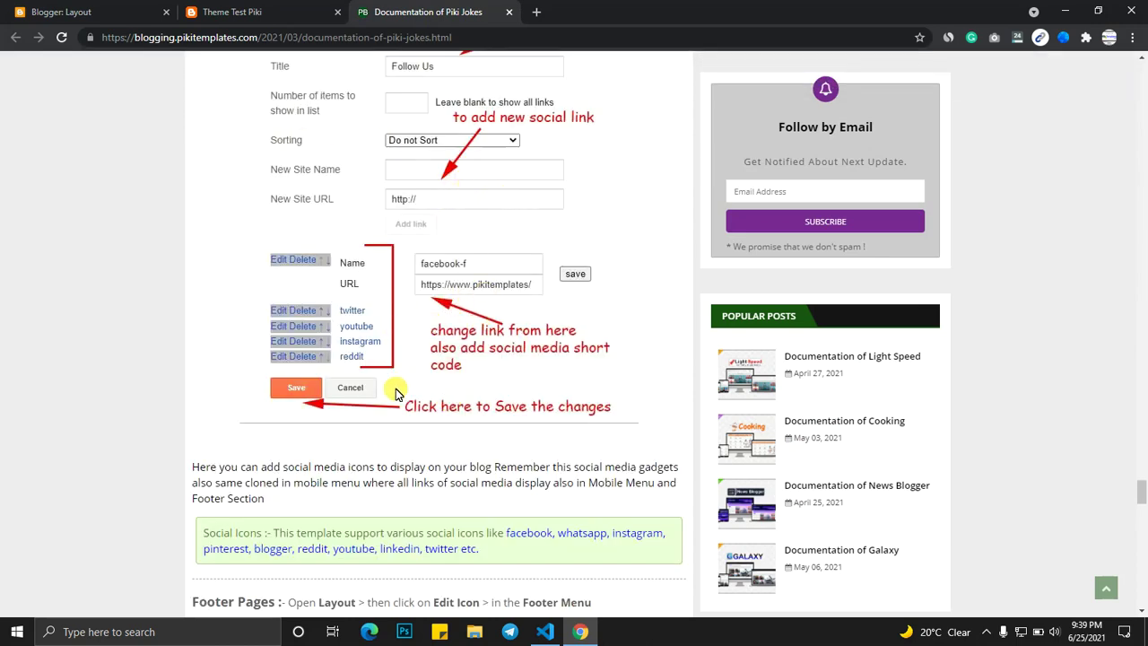
{"action": "left_click_drag", "start_coordinate": [273, 532], "coordinate": [487, 543]}
{"action": "left_click", "coordinate": [448, 442]}
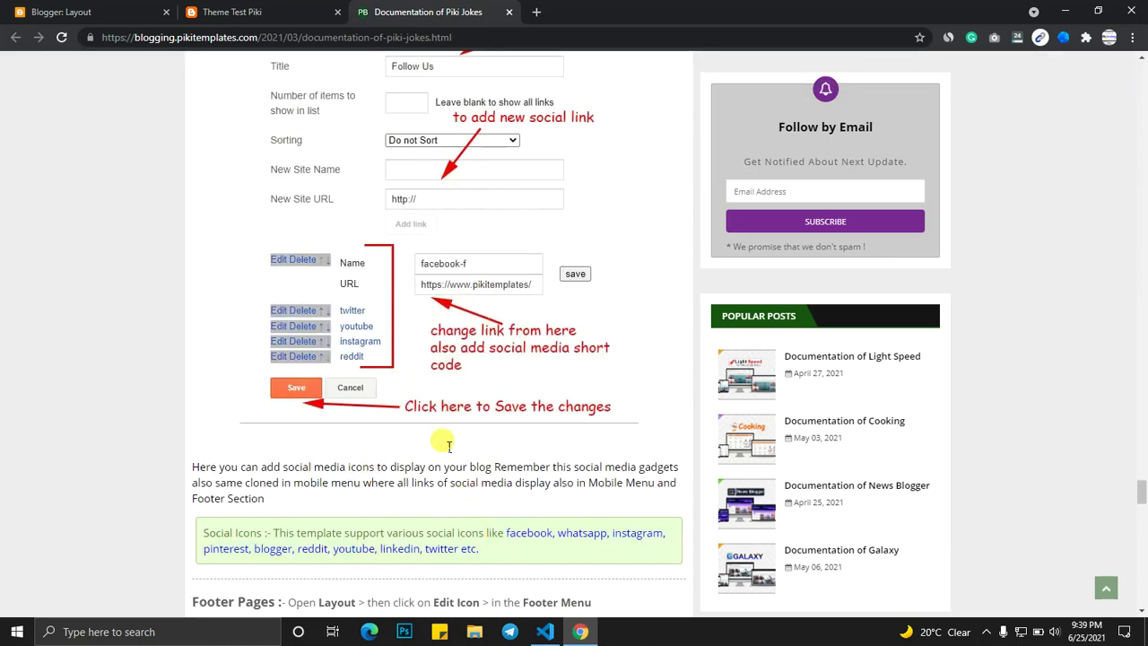
Check the Social Plugin icons on the live blog, and close the gadget's link list without saving
{"action": "left_click", "coordinate": [208, 12]}
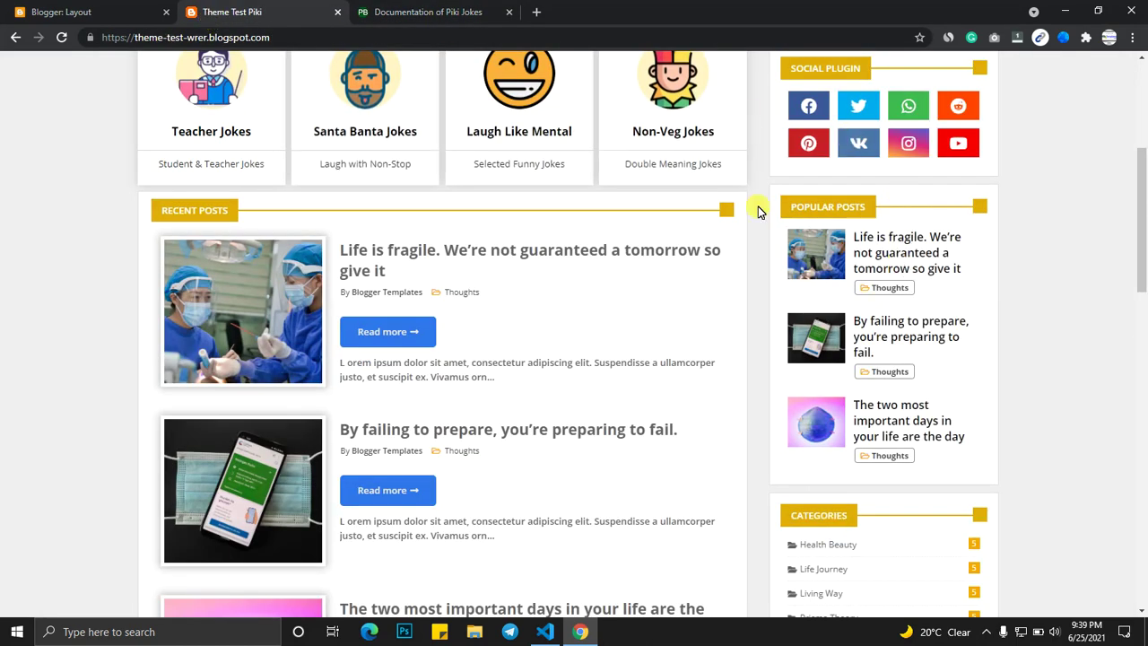
{"action": "left_click", "coordinate": [61, 12]}
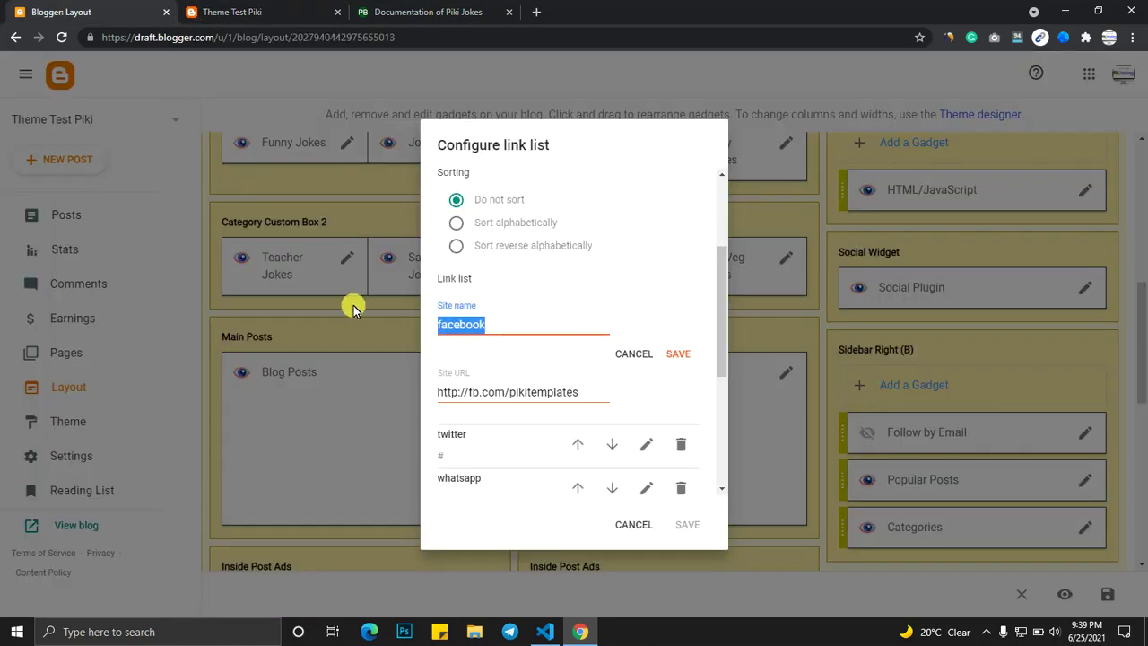
{"action": "left_click", "coordinate": [639, 524]}
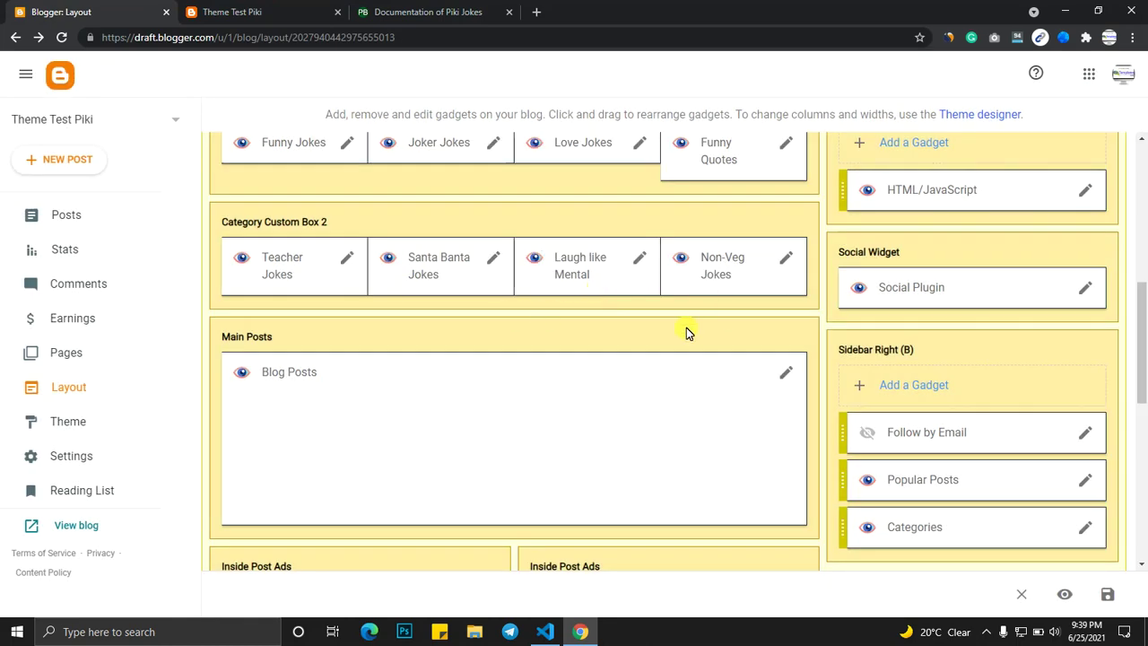
Review the live blog's homepage from the header through the category boxes, recent posts and sidebar to the footer
{"action": "scroll", "coordinate": [500, 336], "scroll_direction": "up", "scroll_amount": 10}
{"action": "left_click", "coordinate": [231, 12]}
{"action": "scroll", "coordinate": [205, 115], "scroll_direction": "up", "scroll_amount": 5}
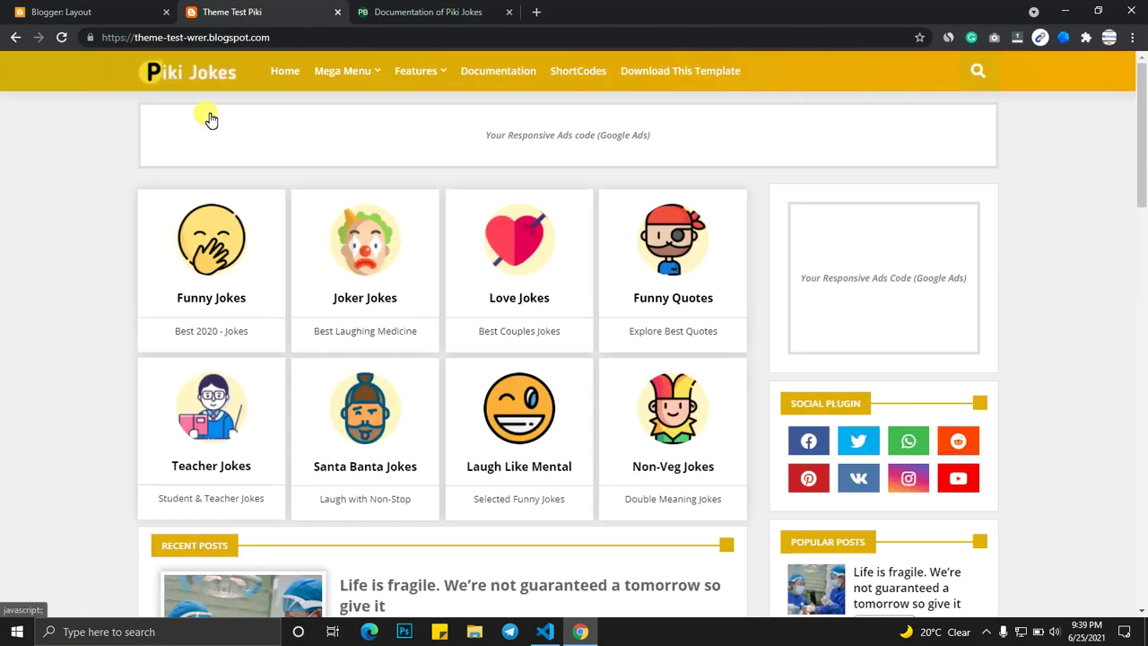
{"action": "scroll", "coordinate": [60, 137], "scroll_direction": "down", "scroll_amount": 4}
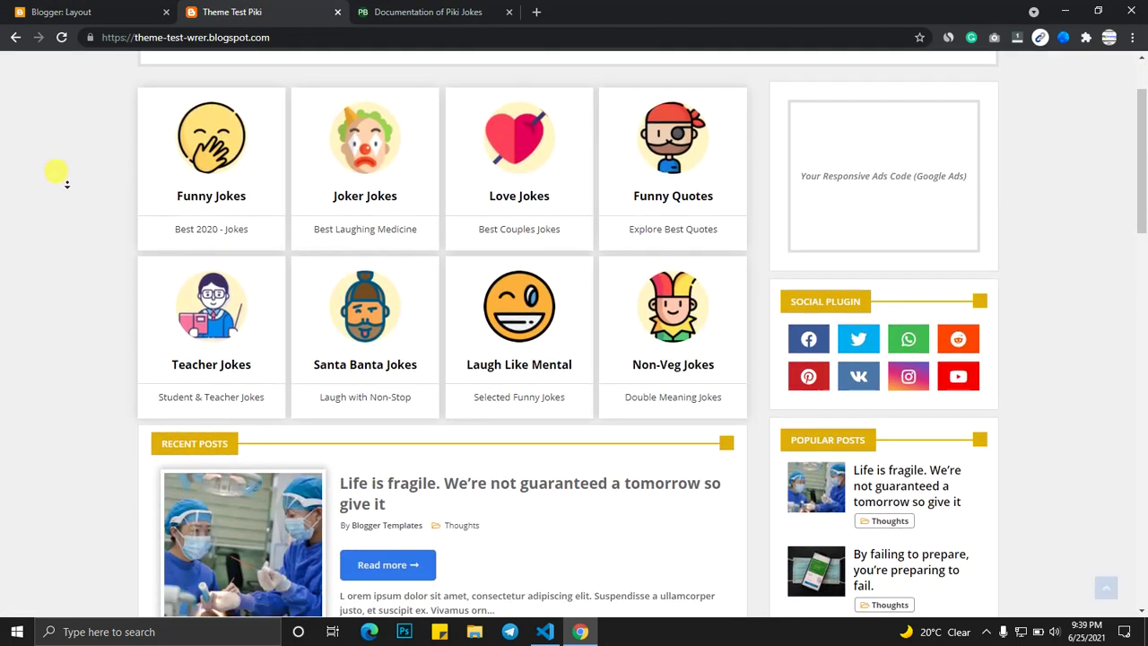
{"action": "scroll", "coordinate": [66, 184], "scroll_direction": "down", "scroll_amount": 7}
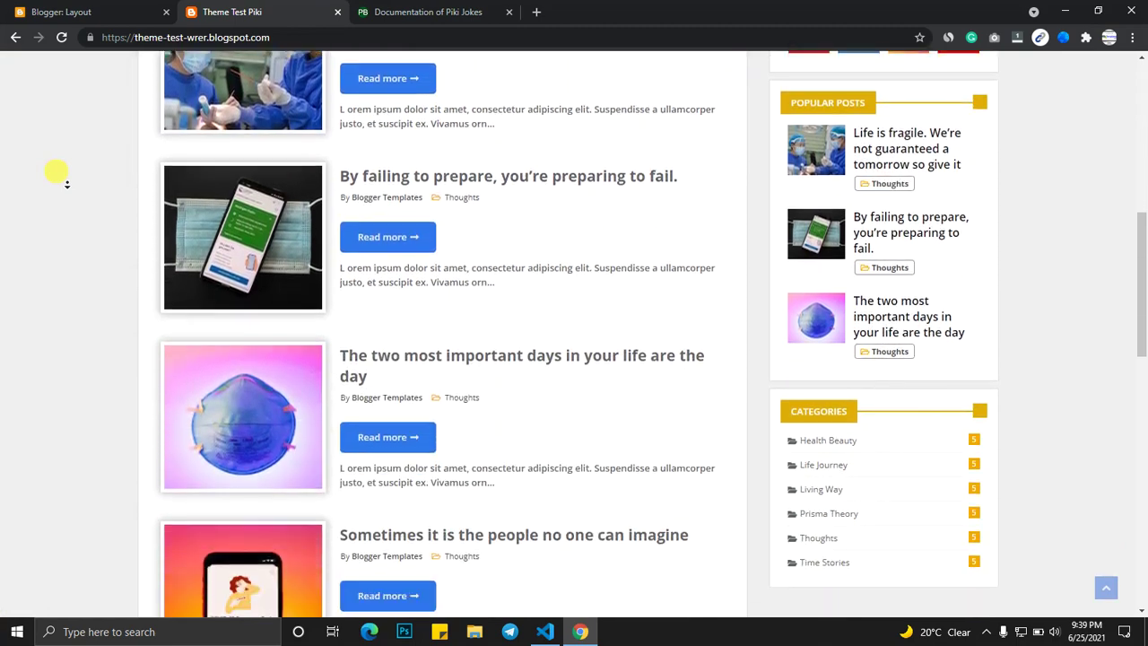
{"action": "scroll", "coordinate": [70, 202], "scroll_direction": "down", "scroll_amount": 8}
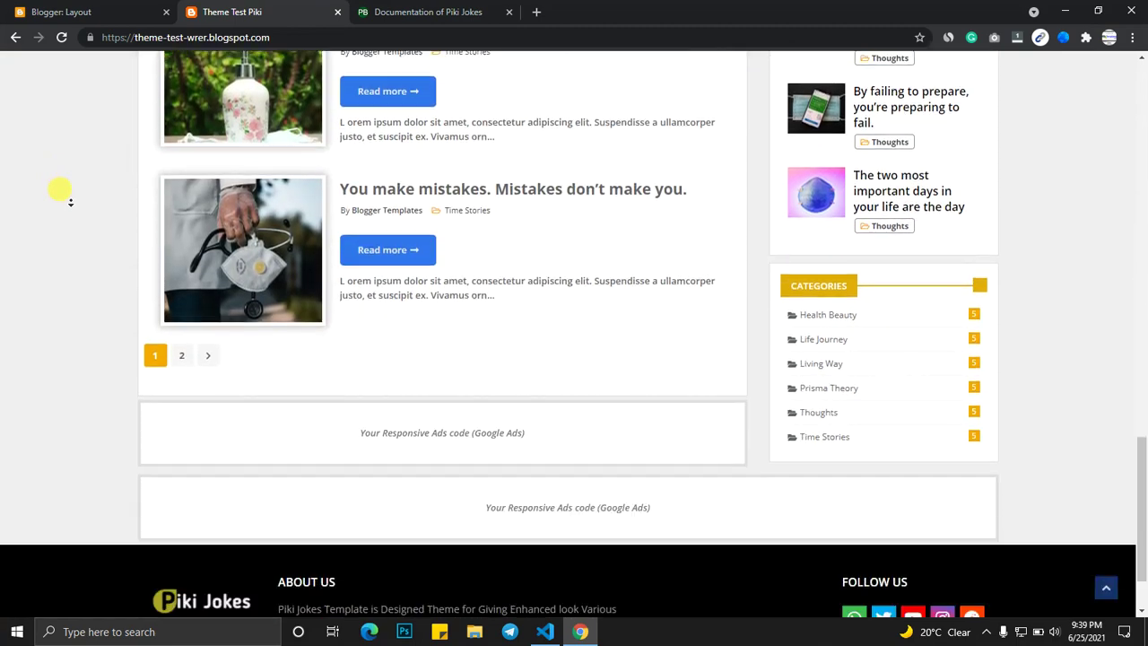
{"action": "key", "text": "Home"}
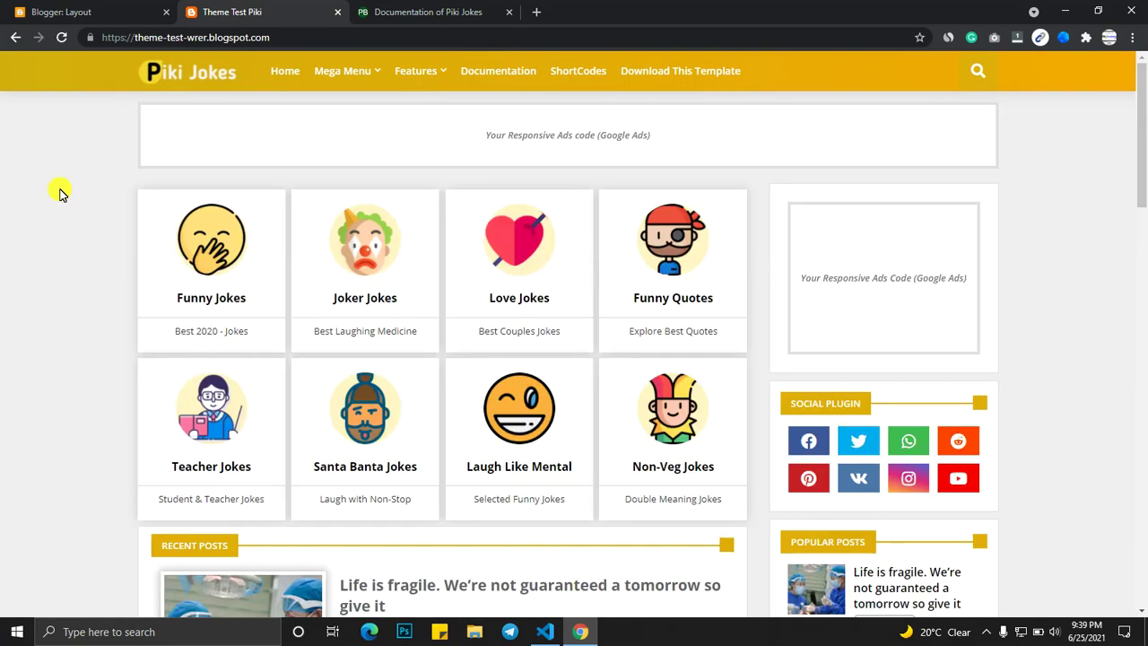